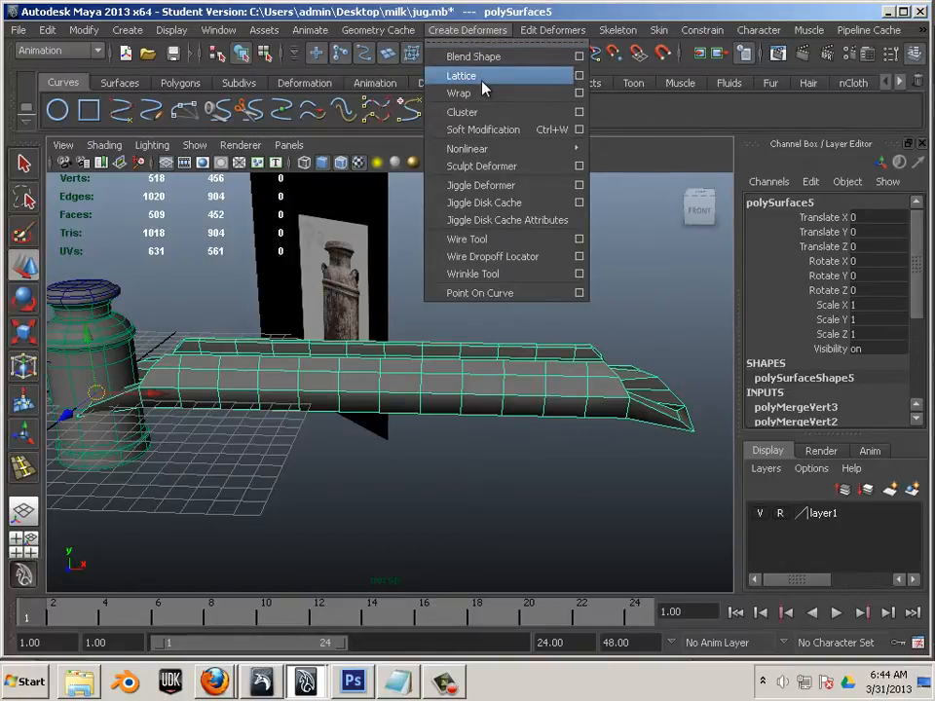
# Step: Create a lattice deformer with 5 × 5 × 5 divisions around the long strip mesh polySurface5
pyautogui.click(578, 75)
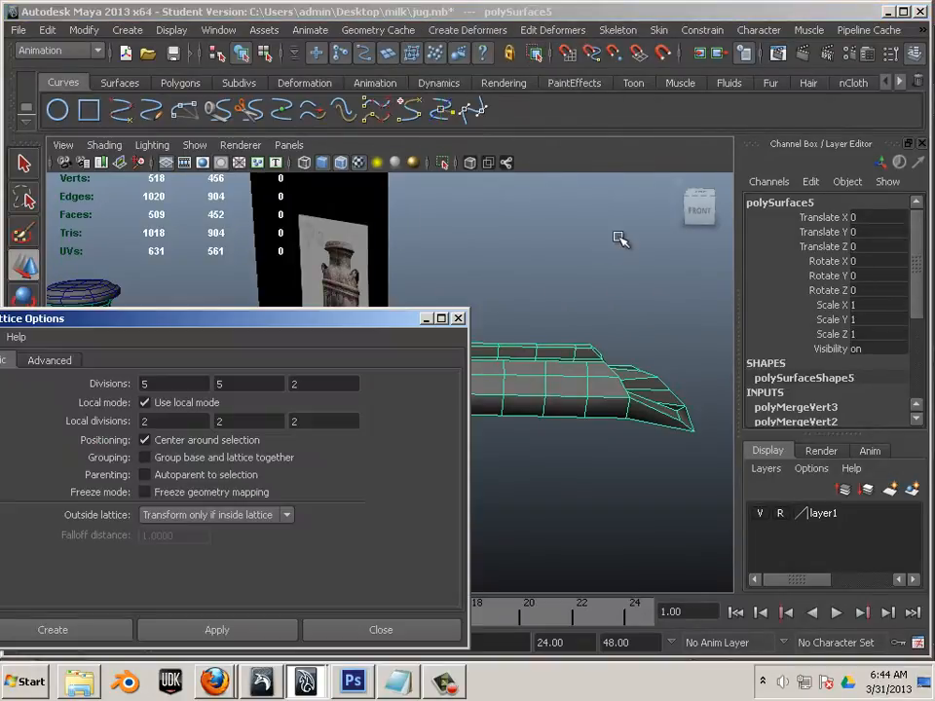
pyautogui.doubleClick(298, 383)
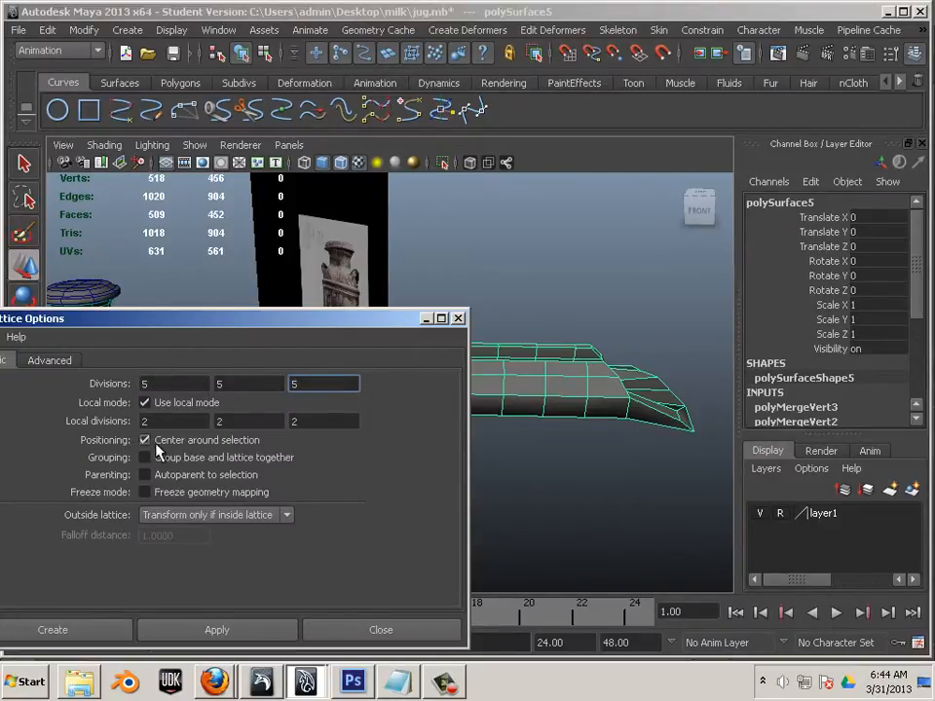
pyautogui.click(217, 628)
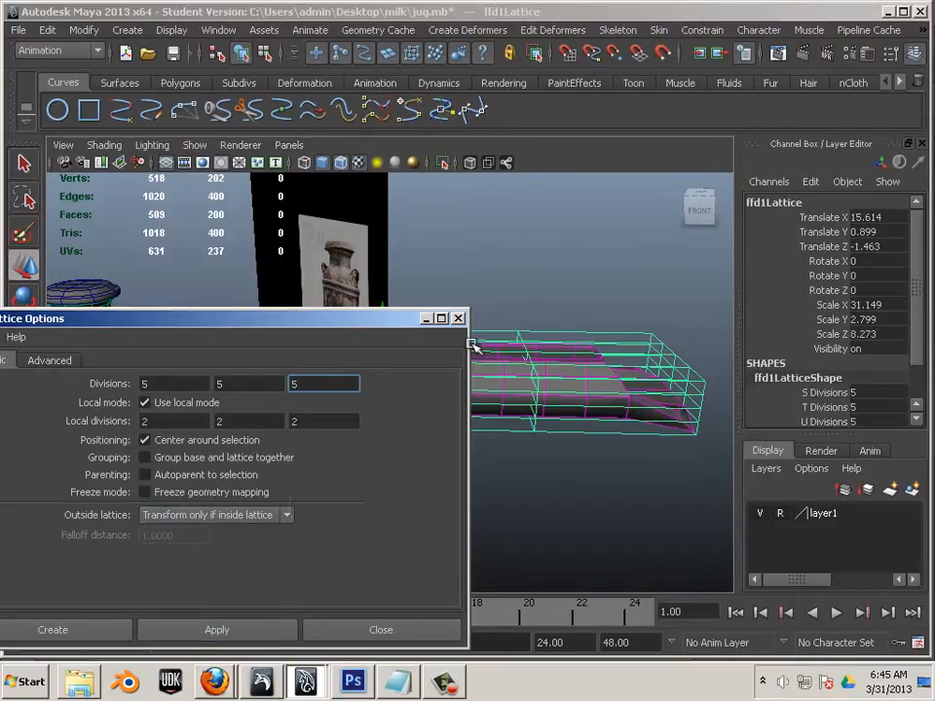
pyautogui.click(458, 319)
# Step: Raise the three middle columns of lattice points in the front view to arch the strip
pyautogui.moveTo(539, 449)
pyautogui.keyDown('alt'); pyautogui.mouseDown()
pyautogui.moveTo(522, 432)
pyautogui.moveTo(534, 425)
pyautogui.mouseUp(); pyautogui.keyUp('alt')
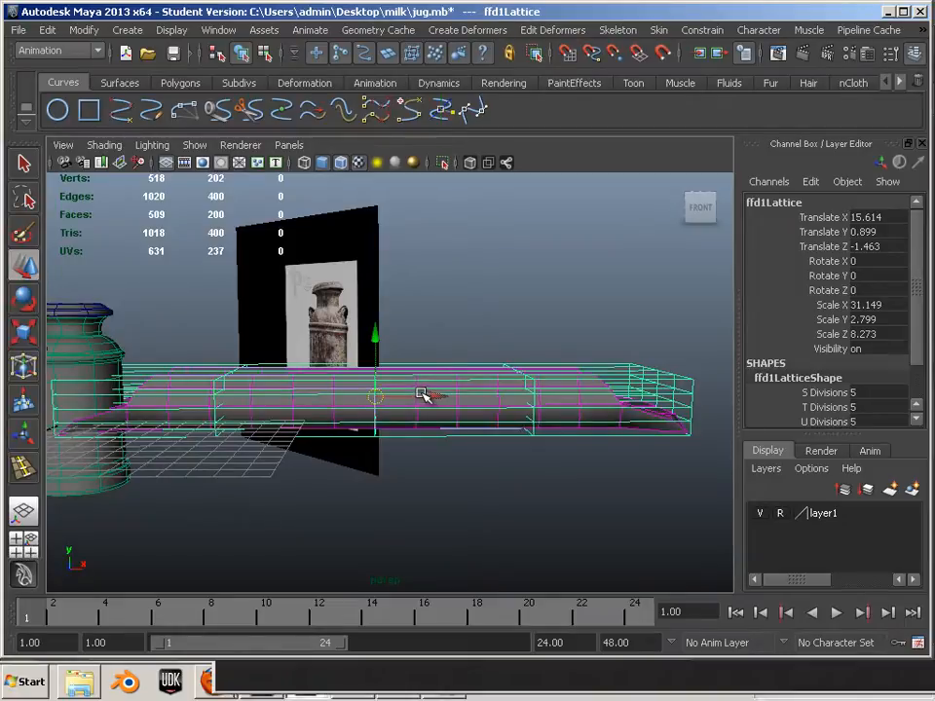
pyautogui.press('F8')
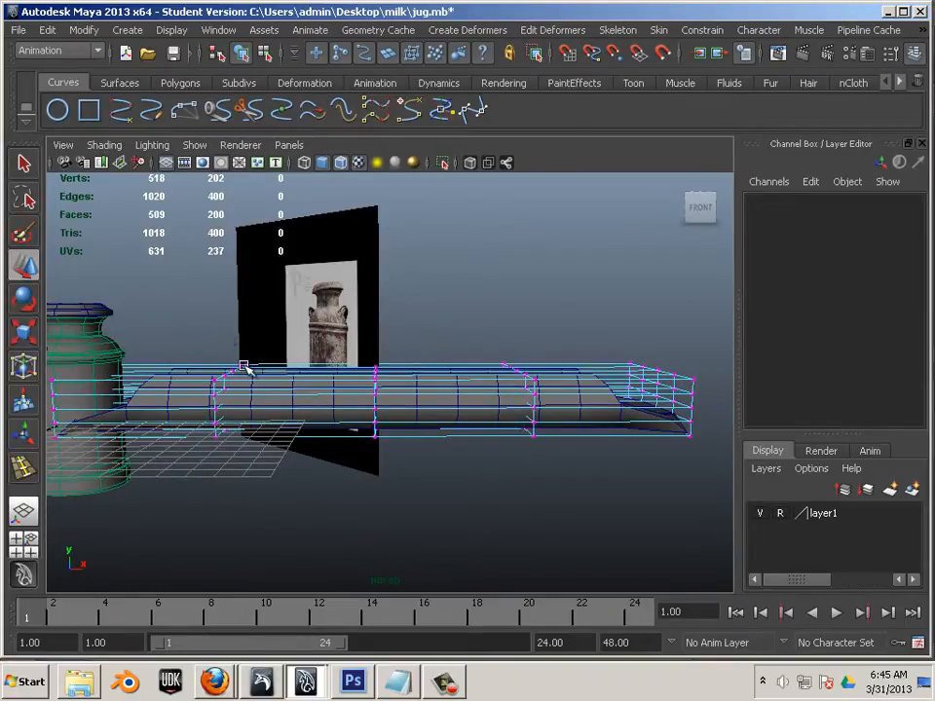
pyautogui.press('space')
pyautogui.press('space')
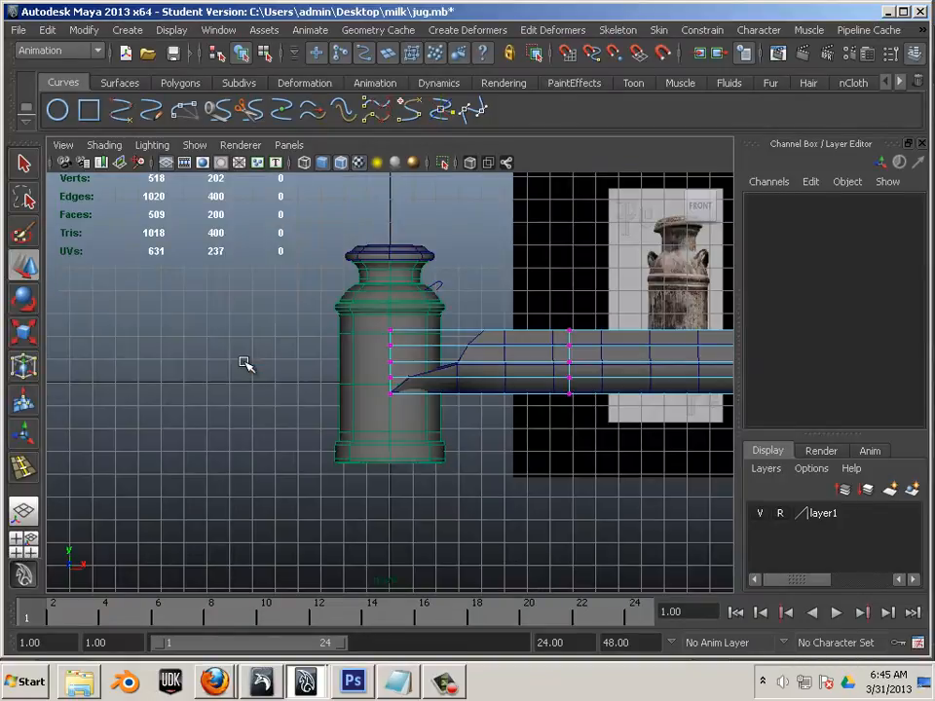
pyautogui.keyDown('alt'); pyautogui.moveTo(376, 393); pyautogui.dragTo(79, 376, button='middle'); pyautogui.keyUp('alt')
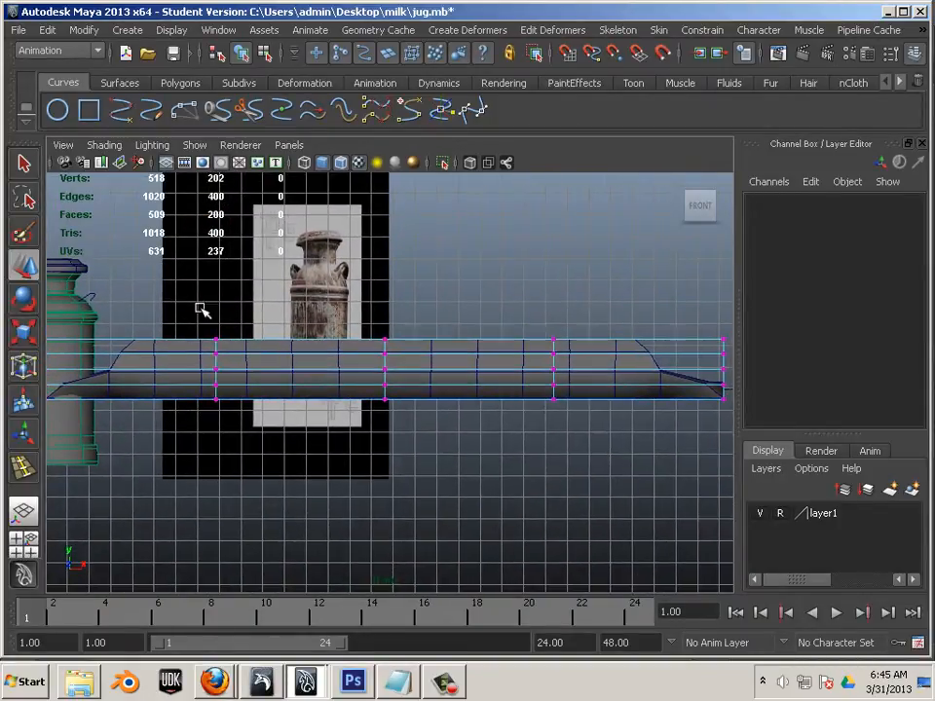
pyautogui.moveTo(202, 310); pyautogui.dragTo(547, 407)
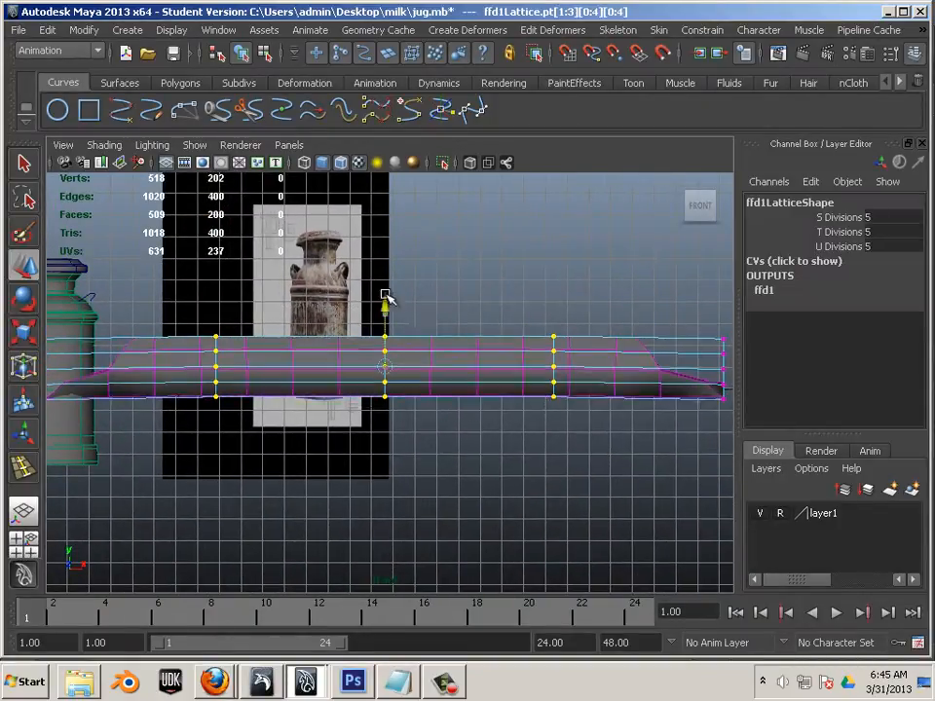
pyautogui.moveTo(386, 302); pyautogui.dragTo(398, 222)
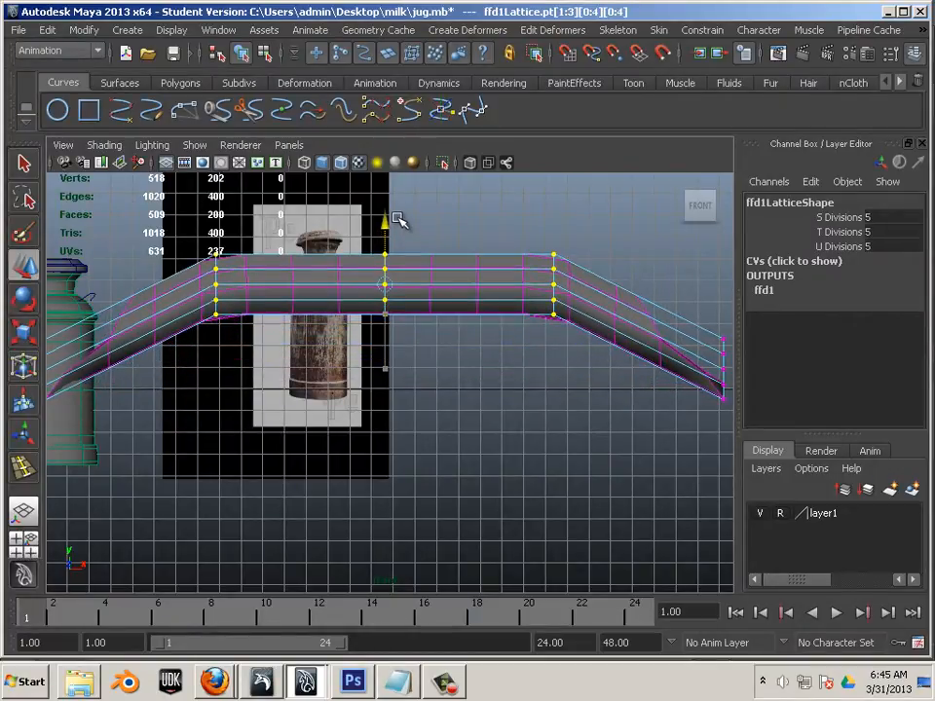
# Step: Raise only the centre column of lattice points slightly above its neighbouring columns
pyautogui.moveTo(363, 339); pyautogui.dragTo(389, 203)
pyautogui.keyDown('alt'); pyautogui.moveTo(395, 220); pyautogui.dragTo(257, 464, button='middle'); pyautogui.keyUp('alt')
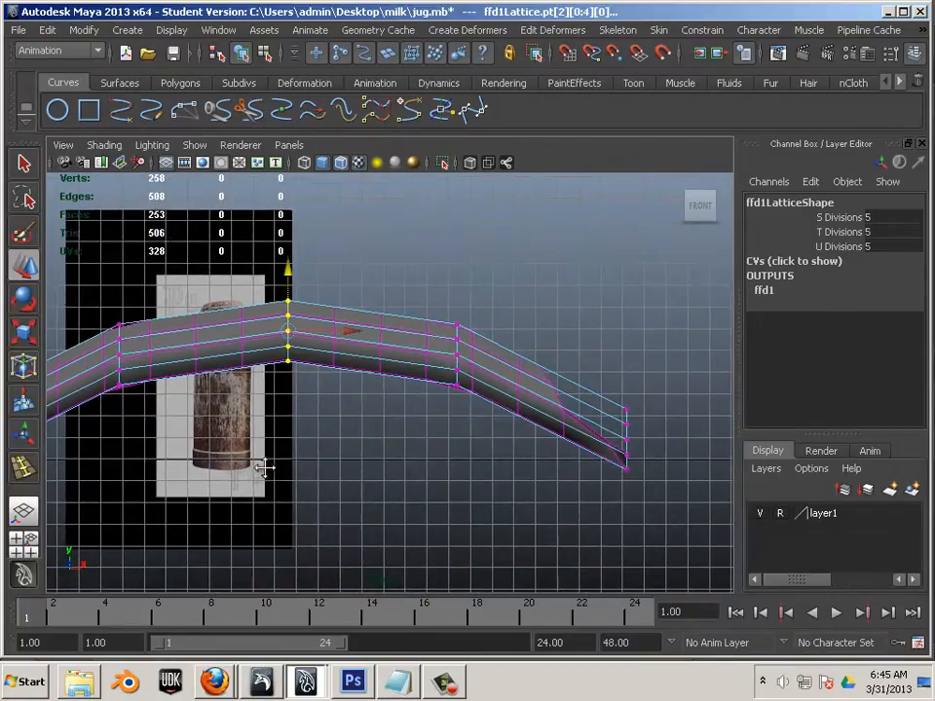
pyautogui.moveTo(288, 265)
pyautogui.mouseDown()
pyautogui.moveTo(290, 254)
pyautogui.moveTo(286, 281)
pyautogui.mouseUp()
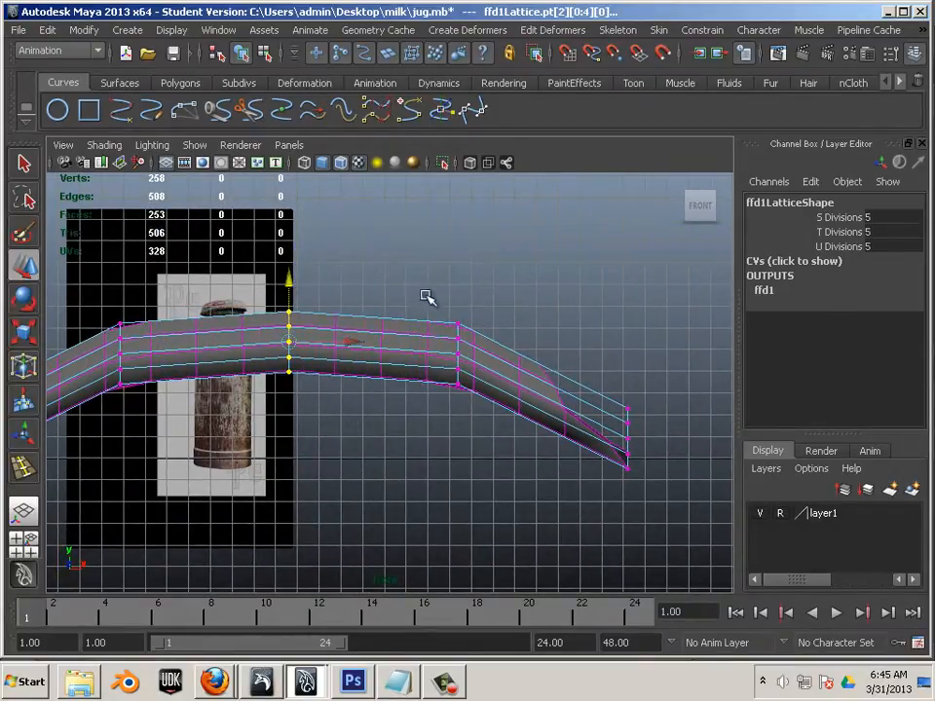
# Step: Raise the two lattice columns flanking the centre until they are level with the centre column
pyautogui.moveTo(442, 310); pyautogui.dragTo(477, 442)
pyautogui.moveTo(168, 301); pyautogui.dragTo(77, 440)
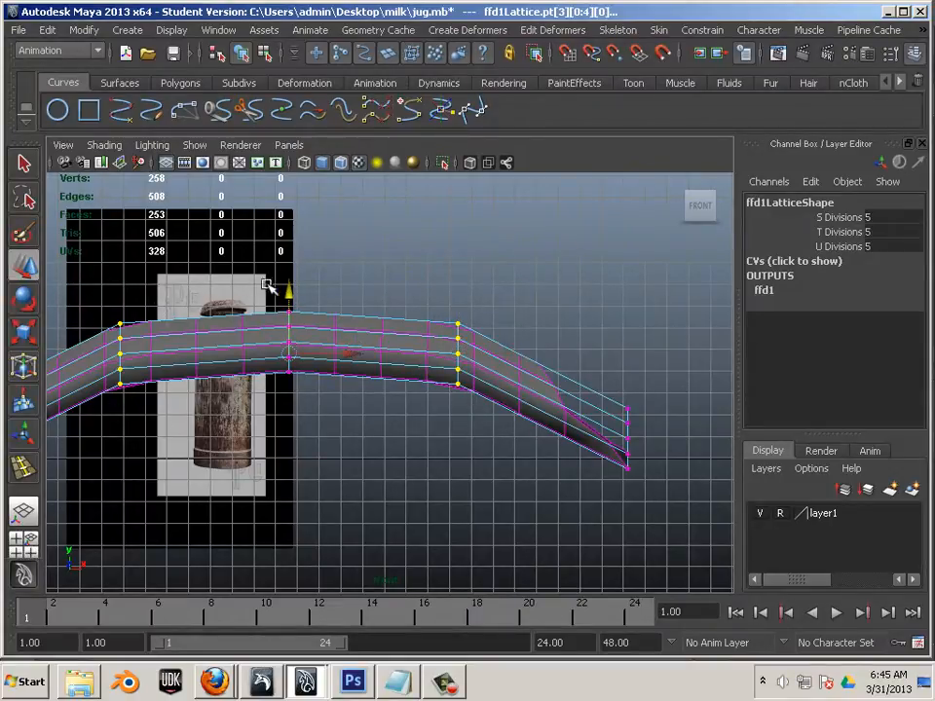
pyautogui.moveTo(289, 290); pyautogui.dragTo(293, 285)
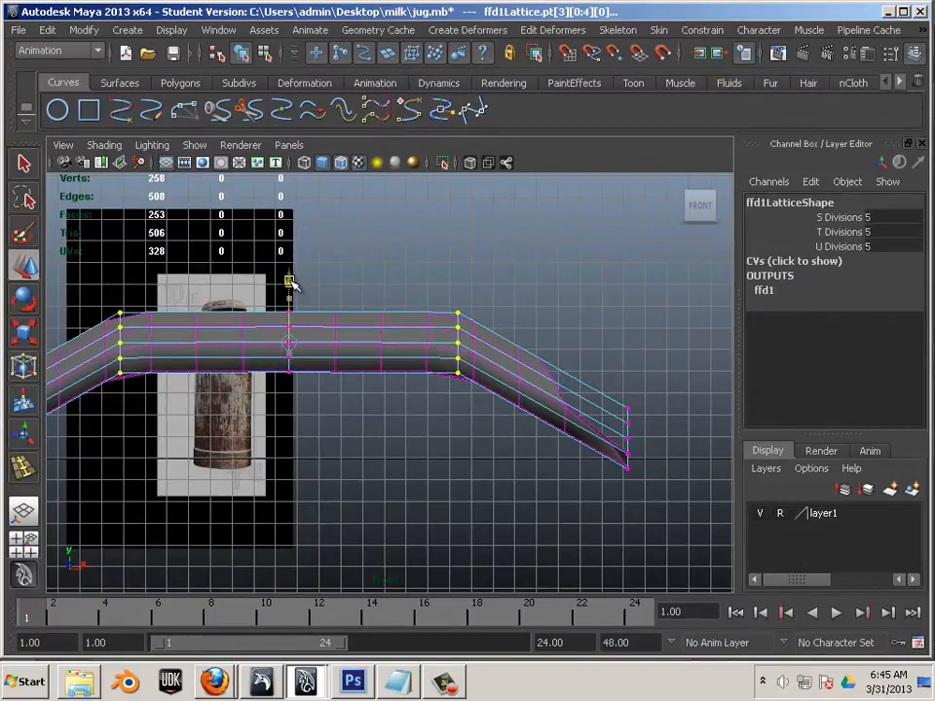
pyautogui.click(452, 450)
pyautogui.keyDown('alt'); pyautogui.moveTo(453, 451); pyautogui.dragTo(484, 462, button='middle'); pyautogui.keyUp('alt')
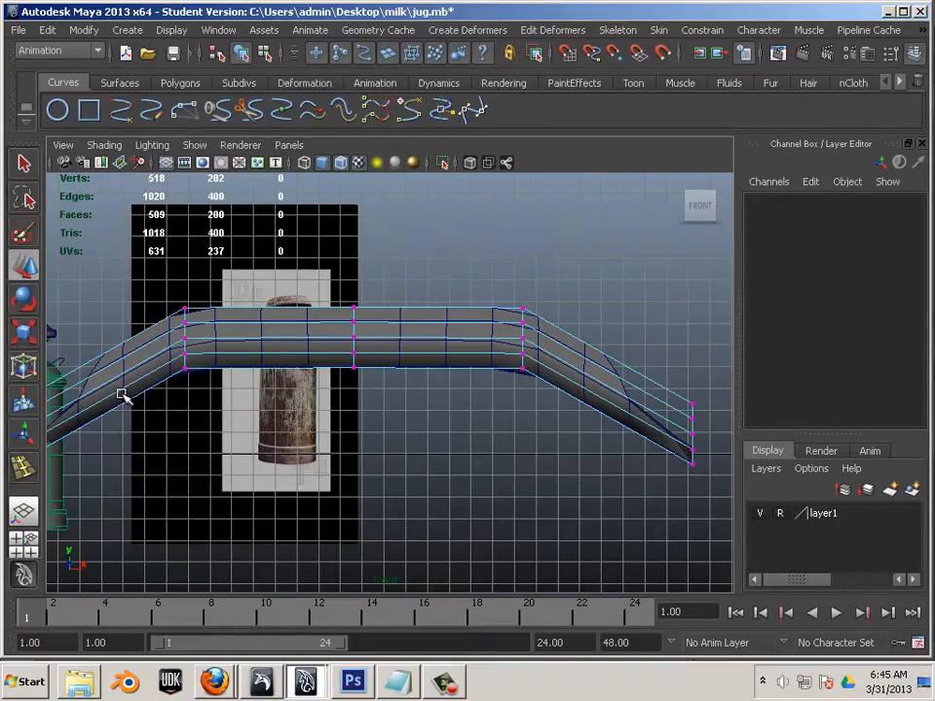
# Step: Undo all lattice point moves and the lattice creation, back to the strip's vertex mode
pyautogui.hotkey('ctrl', 'z')
pyautogui.hotkey('ctrl', 'z')
pyautogui.hotkey('ctrl', 'z')
pyautogui.hotkey('ctrl', 'z')
pyautogui.hotkey('ctrl', 'z')
pyautogui.hotkey('ctrl', 'z')
pyautogui.hotkey('ctrl', 'z')
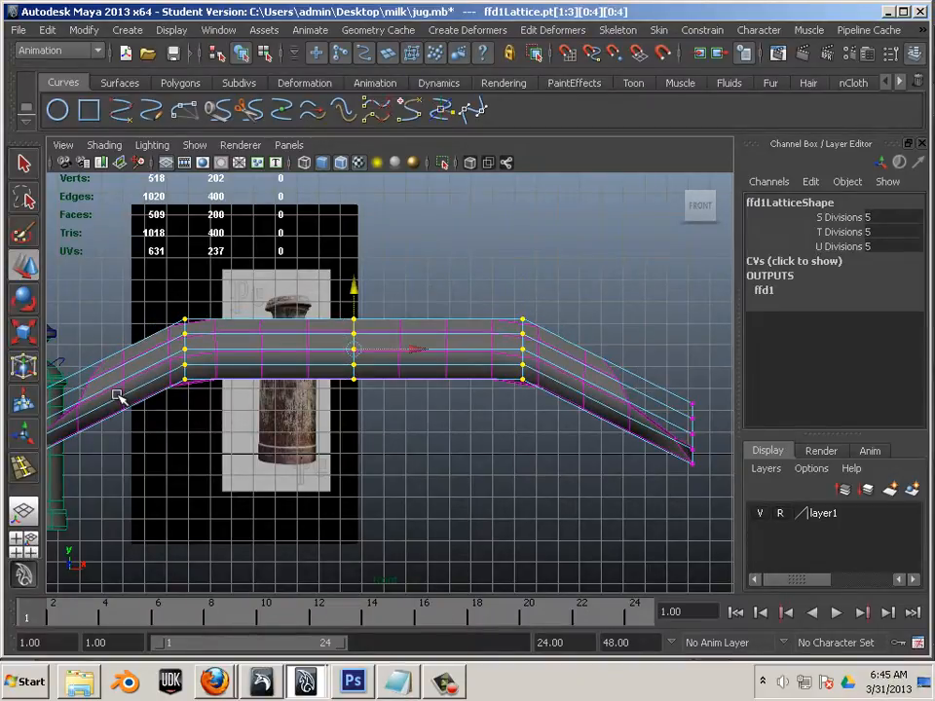
pyautogui.hotkey('ctrl', 'z')
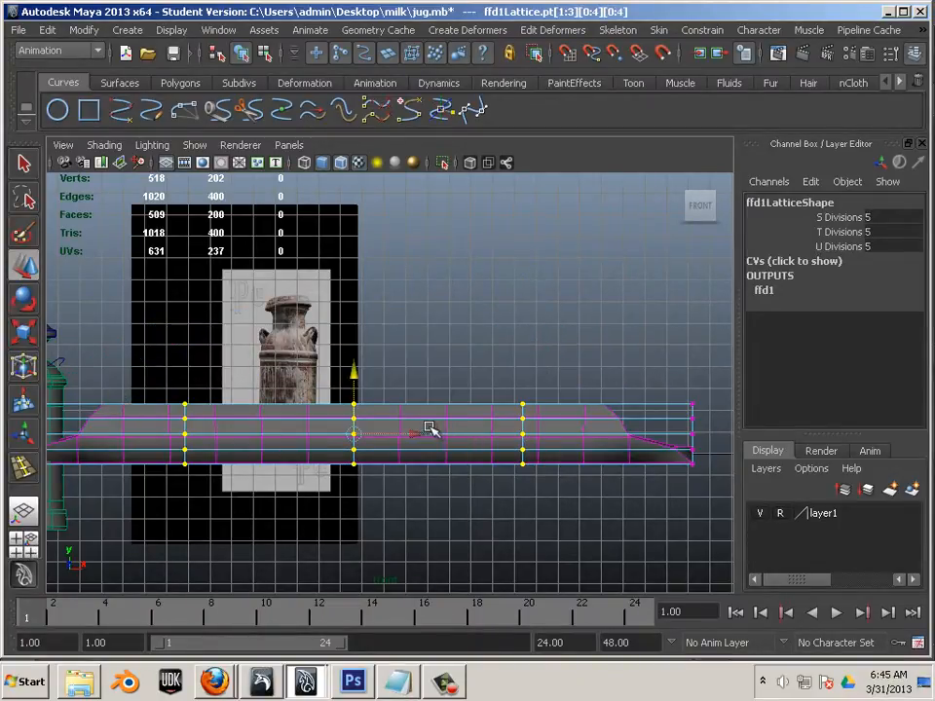
pyautogui.hotkey('ctrl', 'z')
pyautogui.hotkey('ctrl', 'z')
pyautogui.hotkey('ctrl', 'z')
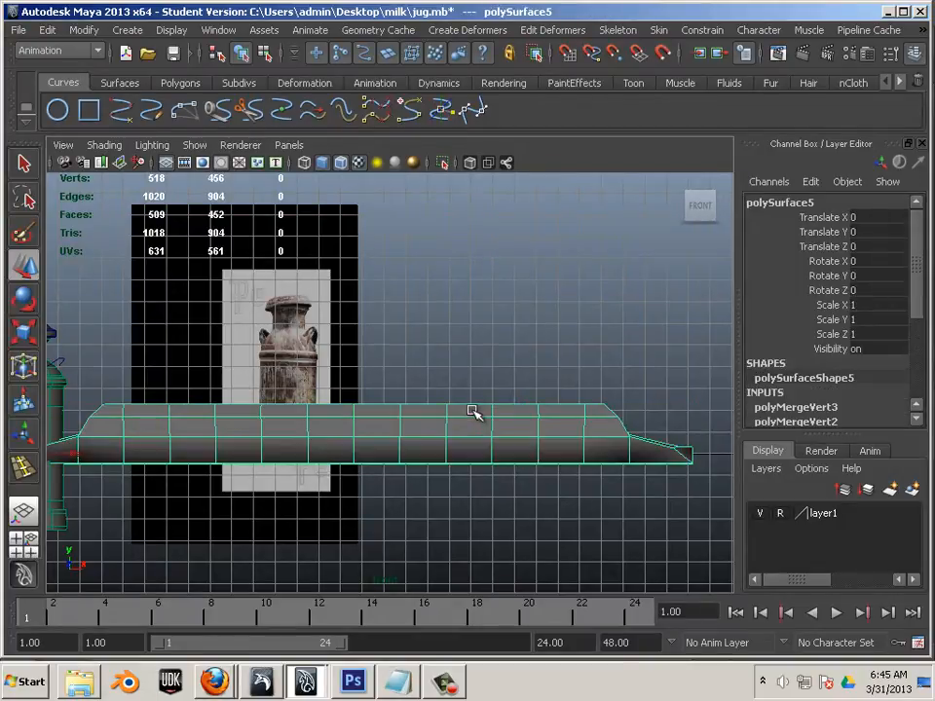
pyautogui.hotkey('ctrl', 'z')
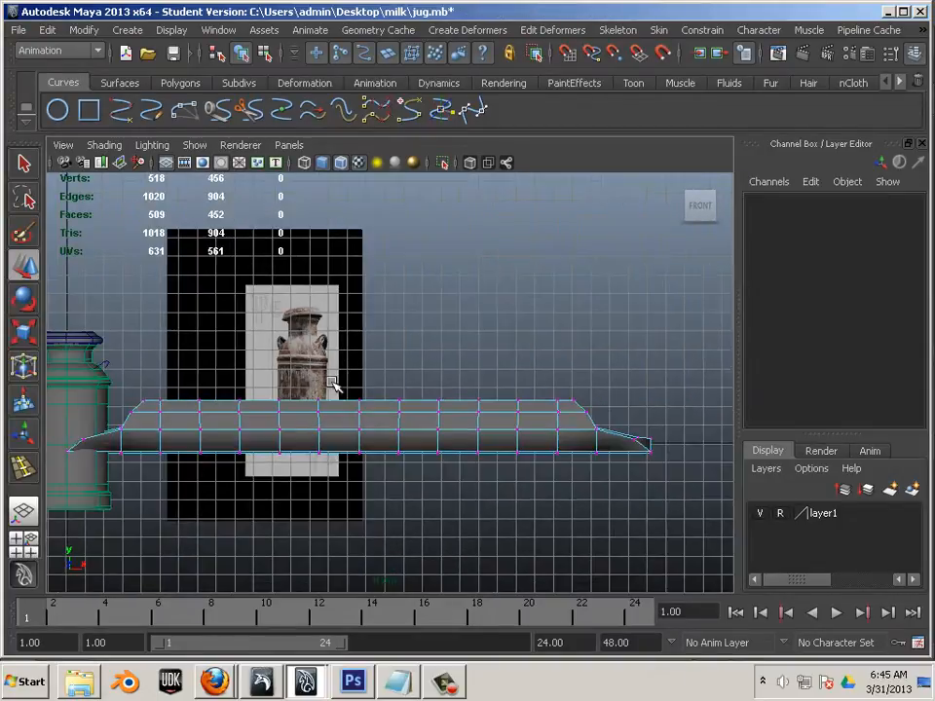
# Step: Select all vertices of the strip and create a lattice around them with divisions 8, 3 and 3
pyautogui.moveTo(50, 369); pyautogui.dragTo(678, 522)
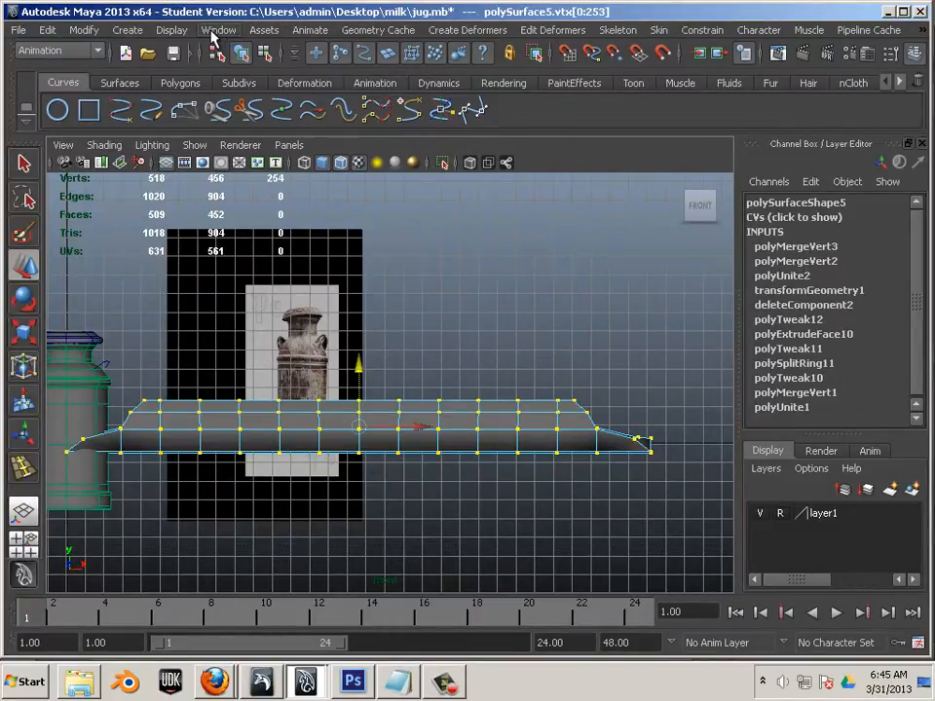
pyautogui.click(467, 30)
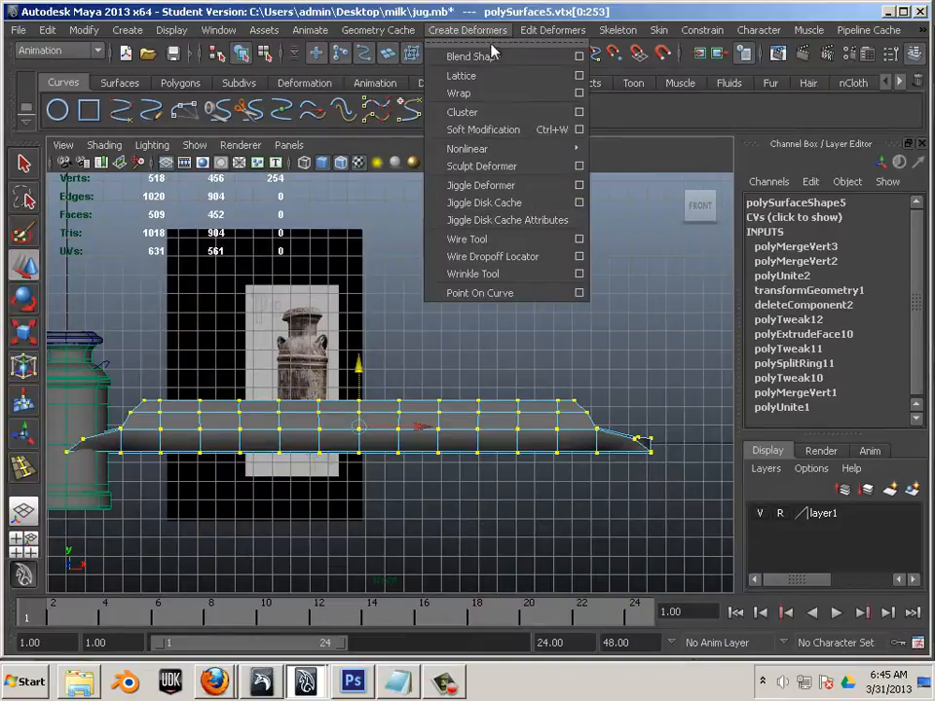
pyautogui.click(581, 76)
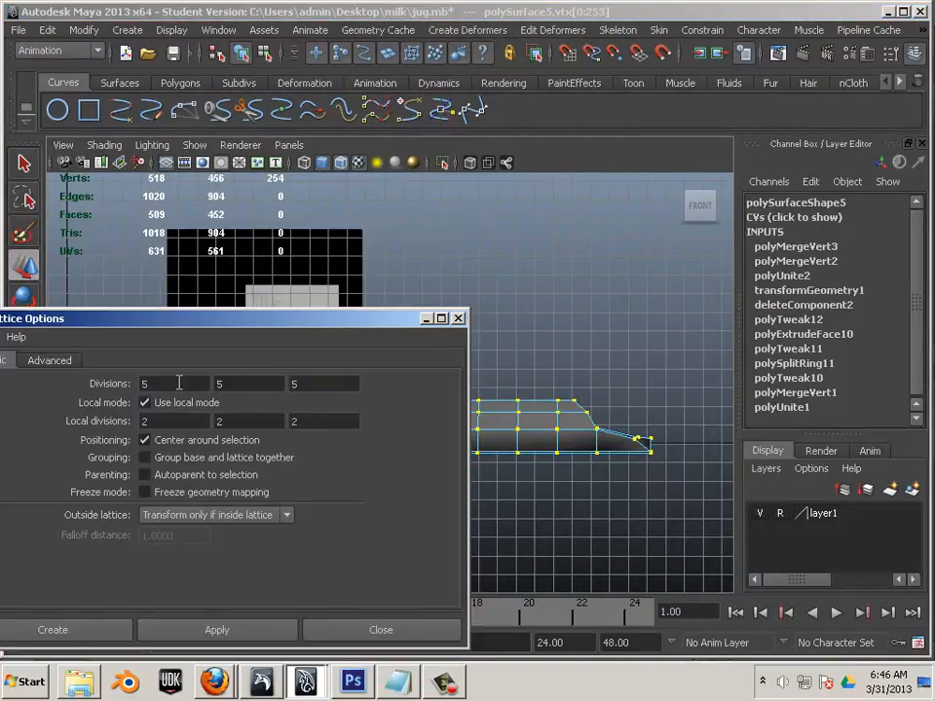
pyautogui.click(173, 383)
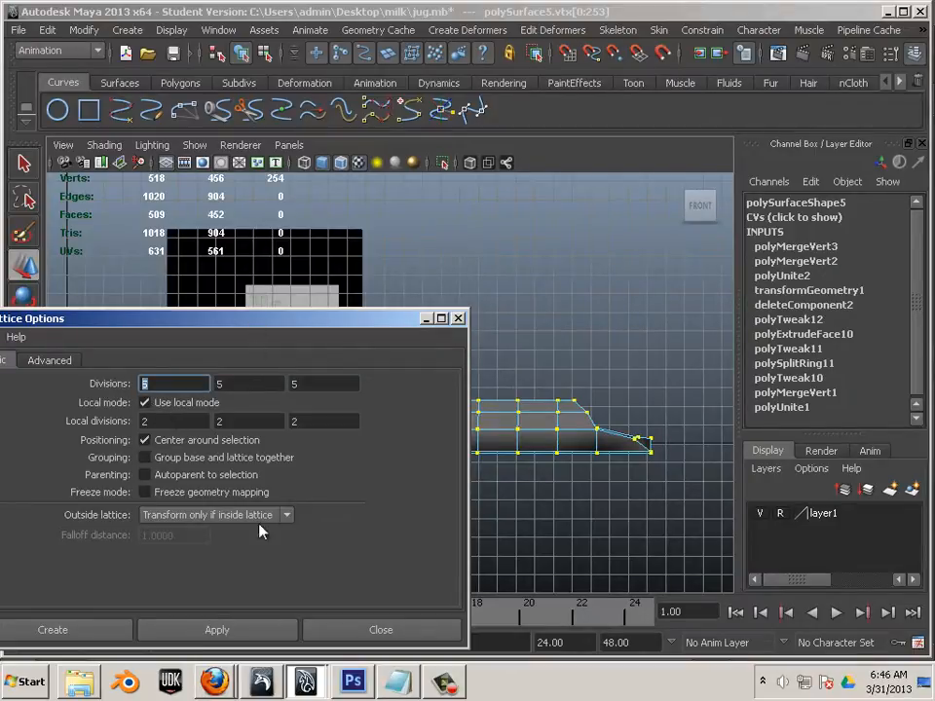
pyautogui.moveTo(245, 324); pyautogui.dragTo(259, 526)
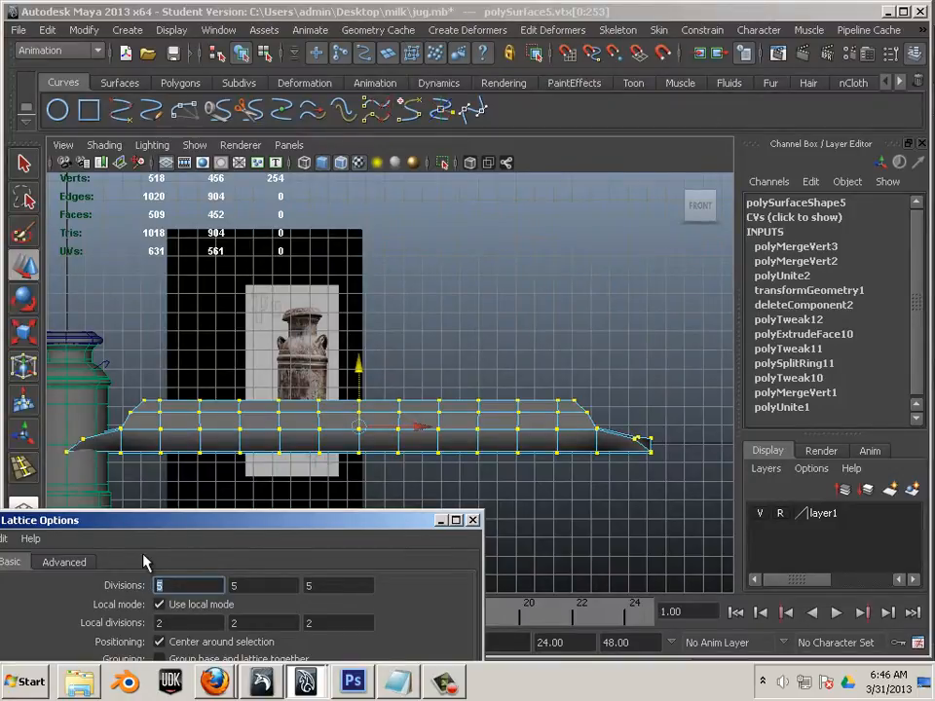
pyautogui.write('8')
pyautogui.moveTo(240, 527); pyautogui.dragTo(295, 467)
pyautogui.click(302, 525)
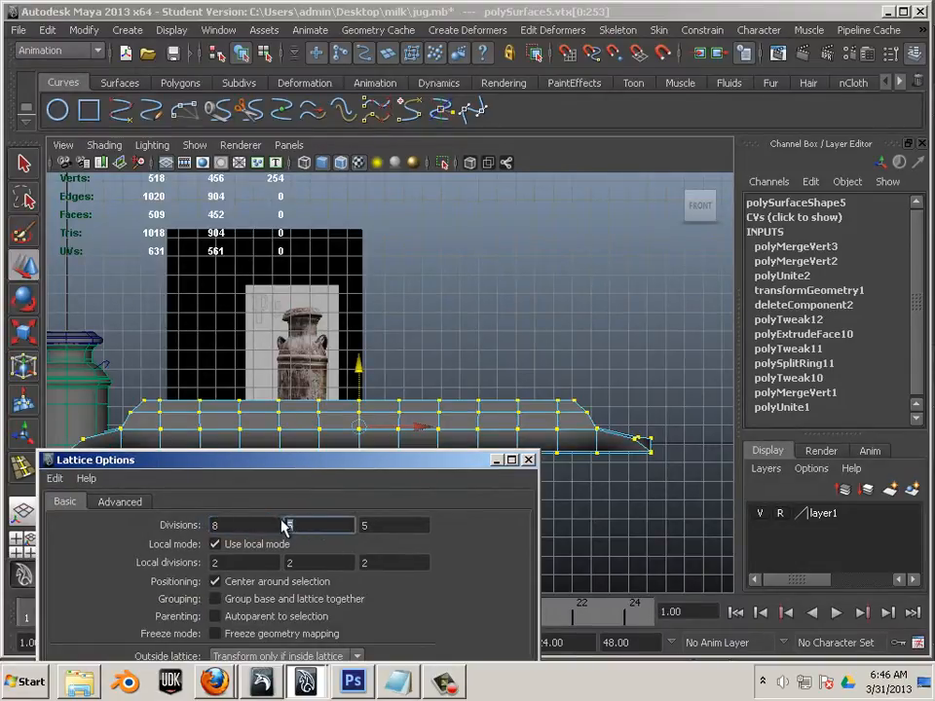
pyautogui.click(377, 525)
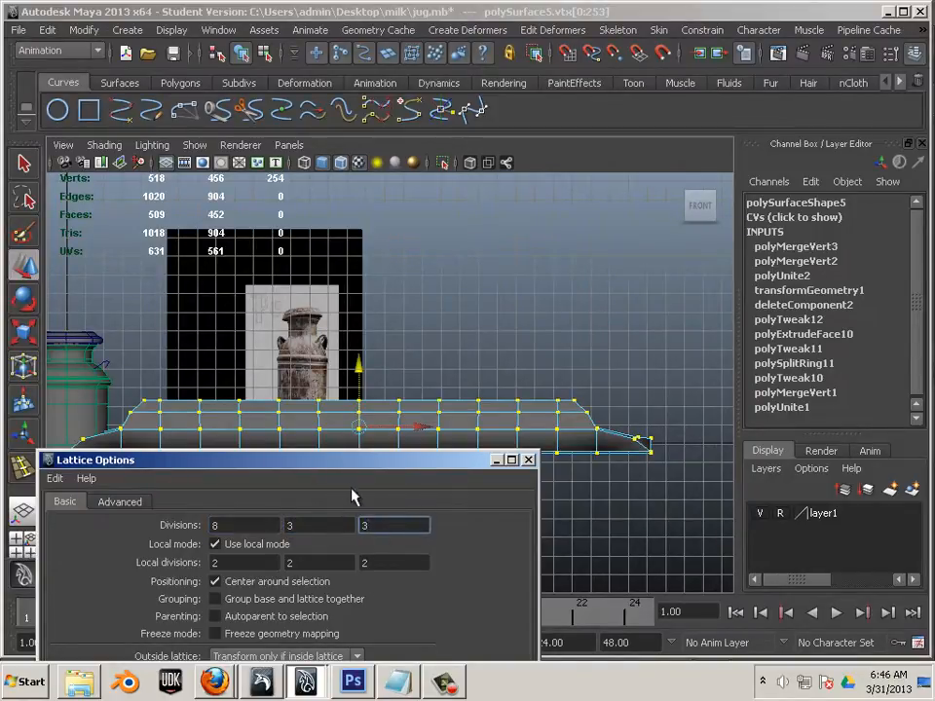
pyautogui.write('3')
pyautogui.moveTo(333, 466); pyautogui.dragTo(816, 228)
pyautogui.click(769, 532)
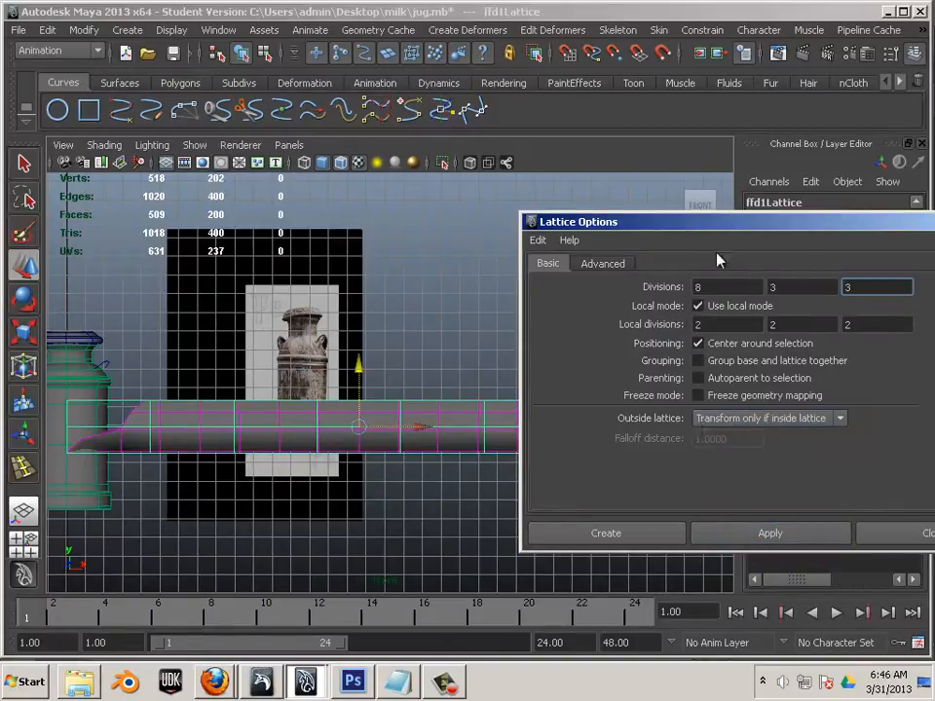
pyautogui.moveTo(717, 222); pyautogui.dragTo(795, 473)
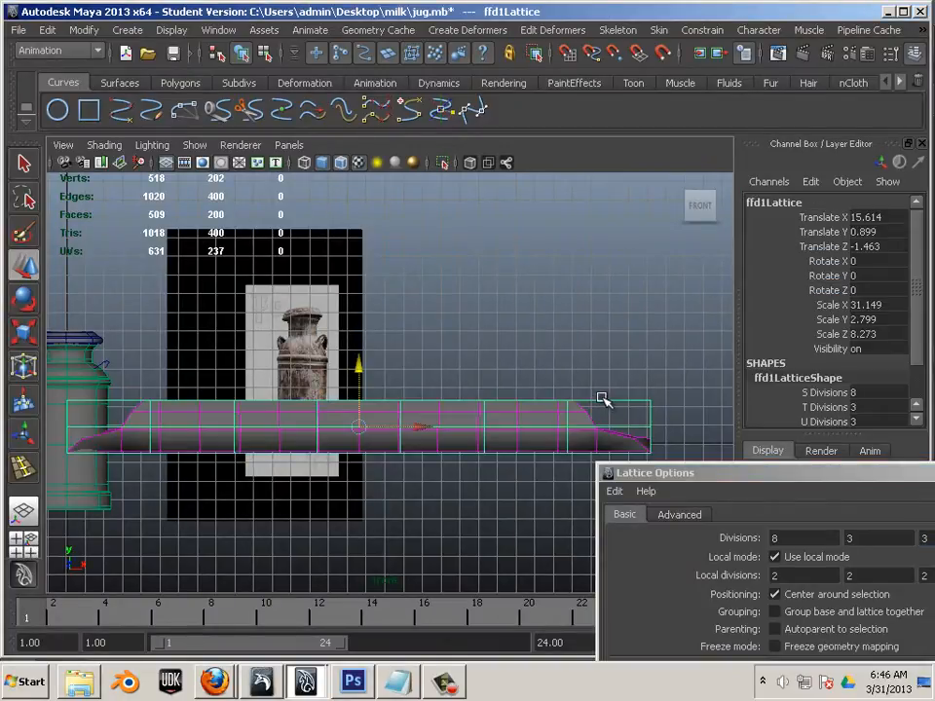
# Step: Raise the four middle columns of lattice points to lift the central part of the strip
pyautogui.press('F8')
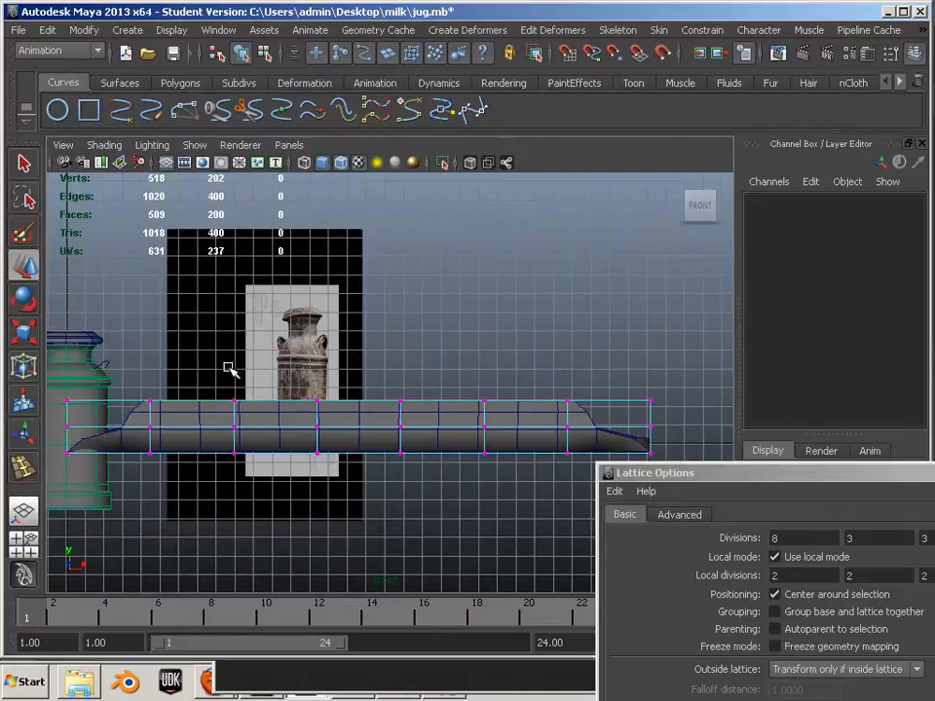
pyautogui.moveTo(227, 387); pyautogui.dragTo(501, 488)
pyautogui.moveTo(358, 363); pyautogui.dragTo(362, 307)
pyautogui.keyDown('alt'); pyautogui.moveTo(462, 413); pyautogui.dragTo(463, 380, button='middle'); pyautogui.keyUp('alt')
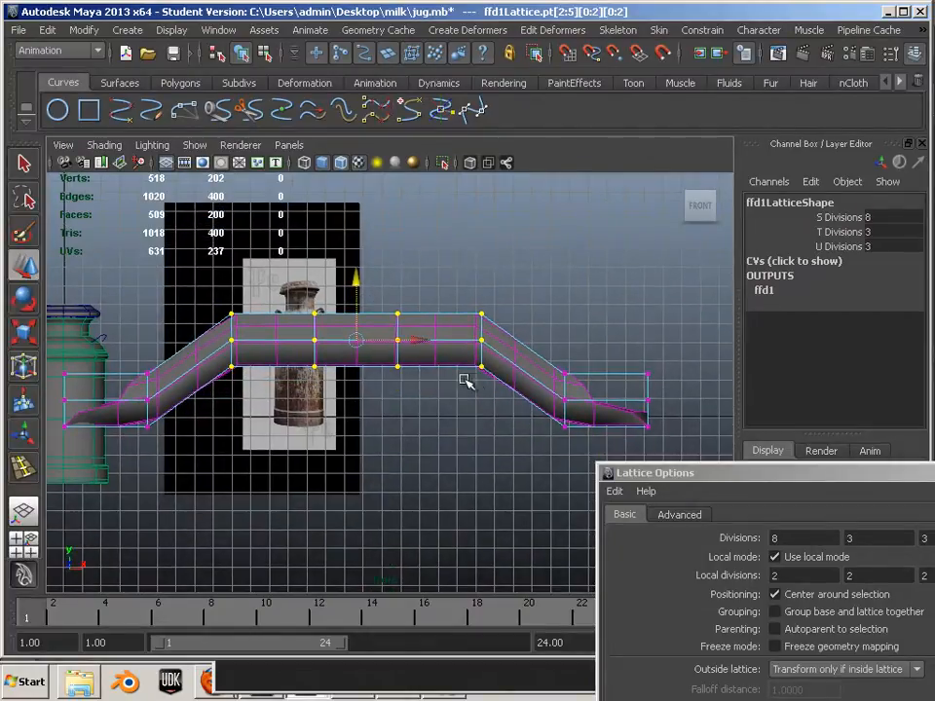
pyautogui.keyDown('alt'); pyautogui.moveTo(368, 435); pyautogui.dragTo(383, 427, button='middle'); pyautogui.keyUp('alt')
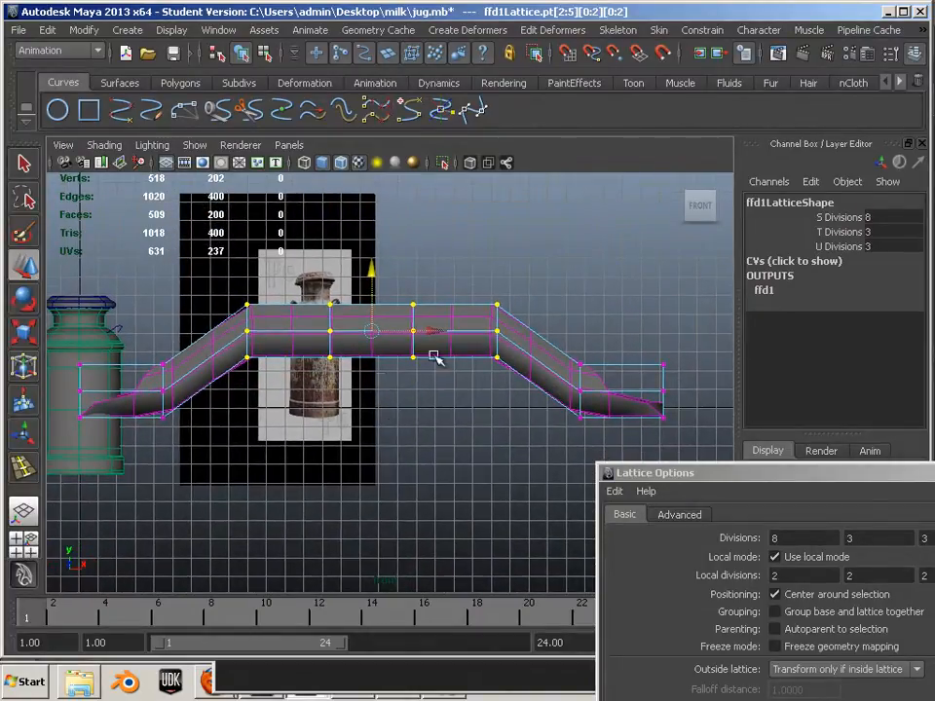
# Step: Lower the outer two of the four raised lattice columns slightly to round the arch
pyautogui.moveTo(509, 288); pyautogui.dragTo(473, 383)
pyautogui.keyDown('shift'); pyautogui.moveTo(261, 314); pyautogui.dragTo(226, 392); pyautogui.keyUp('shift')
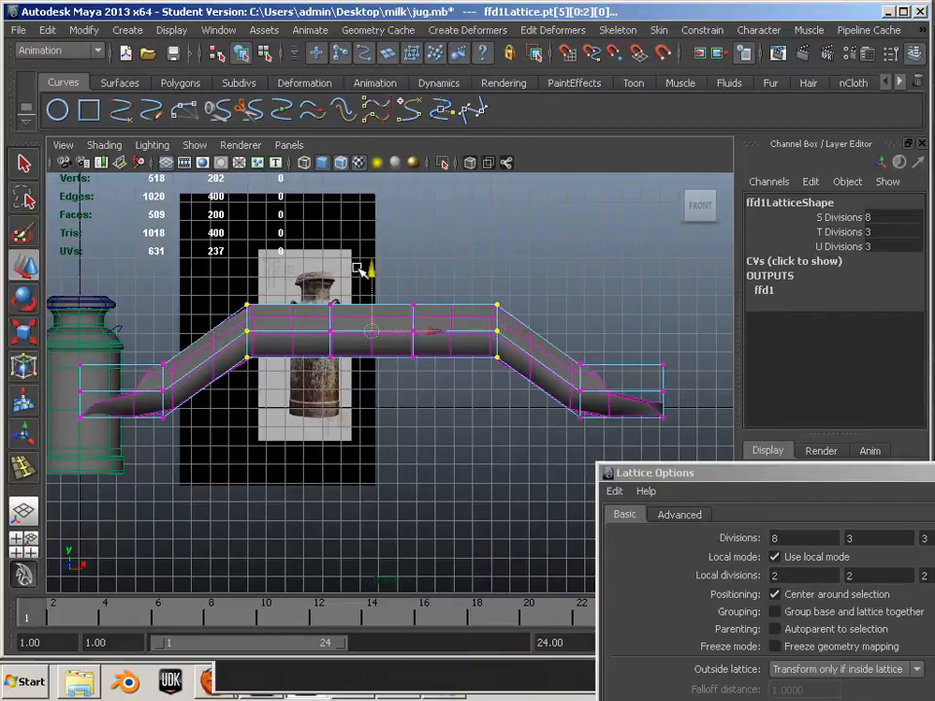
pyautogui.moveTo(376, 267); pyautogui.dragTo(371, 283)
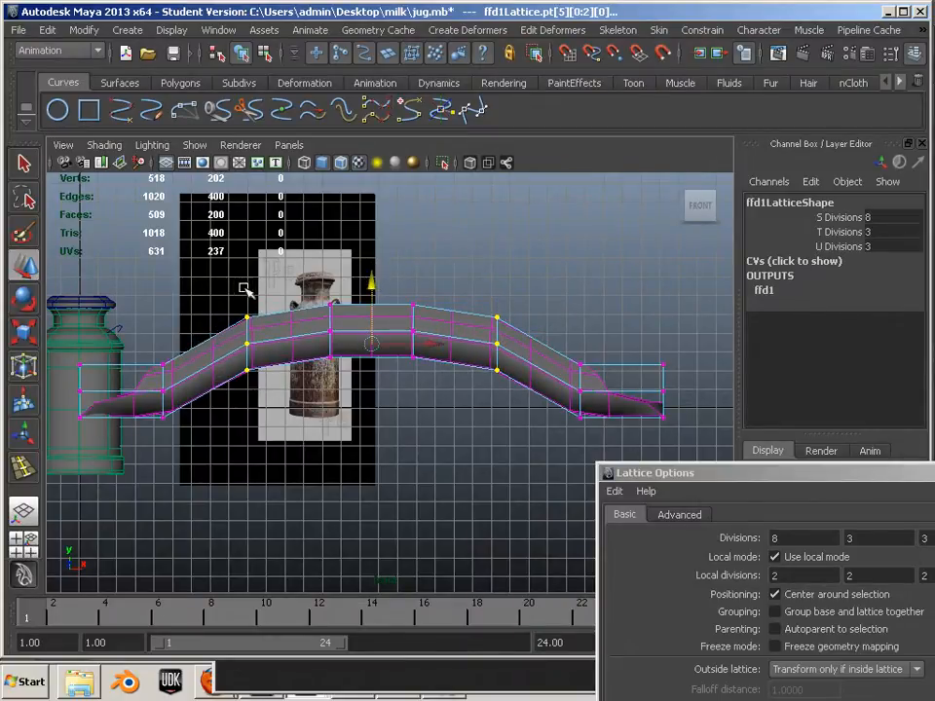
# Step: Raise the four middle lattice columns further, and lower the outer two of them for a smoother slope
pyautogui.moveTo(226, 289); pyautogui.dragTo(507, 397)
pyautogui.moveTo(376, 271); pyautogui.dragTo(376, 243)
pyautogui.moveTo(513, 246); pyautogui.dragTo(492, 349)
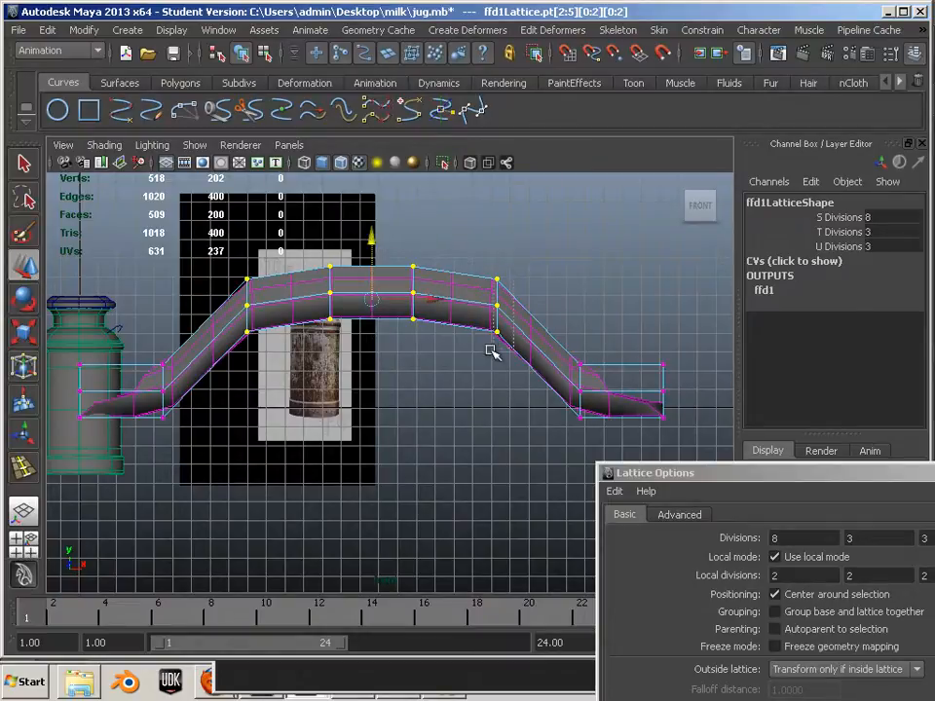
pyautogui.keyDown('shift'); pyautogui.moveTo(236, 343); pyautogui.dragTo(238, 341); pyautogui.keyUp('shift')
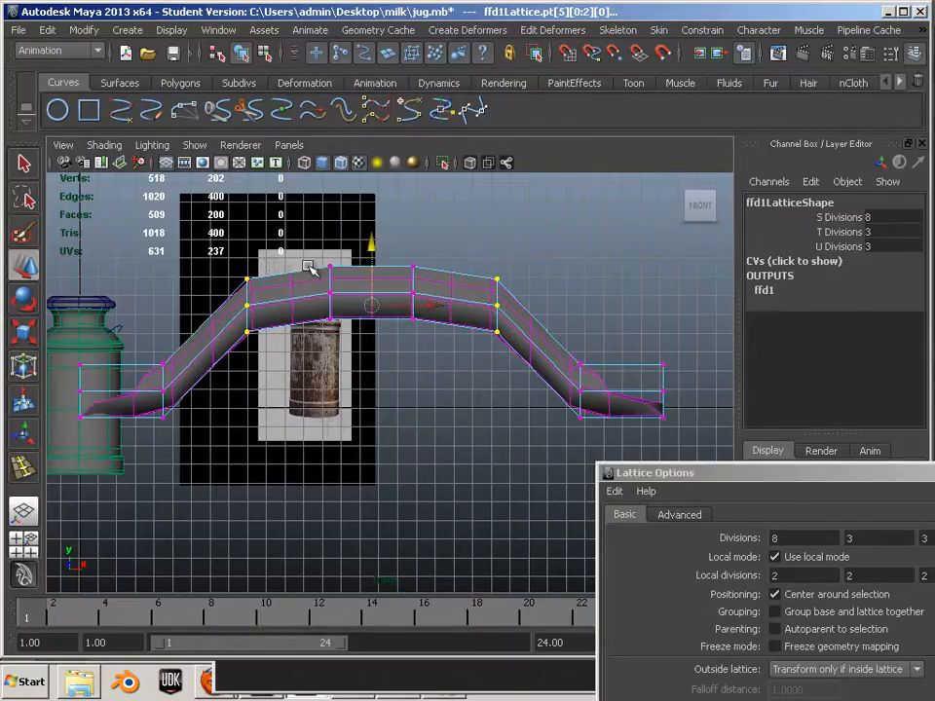
pyautogui.moveTo(370, 246); pyautogui.dragTo(361, 273)
# Step: Lower the two central lattice columns so they sit just above their neighbouring columns in a gentle arch
pyautogui.moveTo(280, 230); pyautogui.dragTo(433, 335)
pyautogui.click(368, 240)
pyautogui.moveTo(312, 234); pyautogui.dragTo(411, 277)
pyautogui.moveTo(369, 231); pyautogui.dragTo(366, 253)
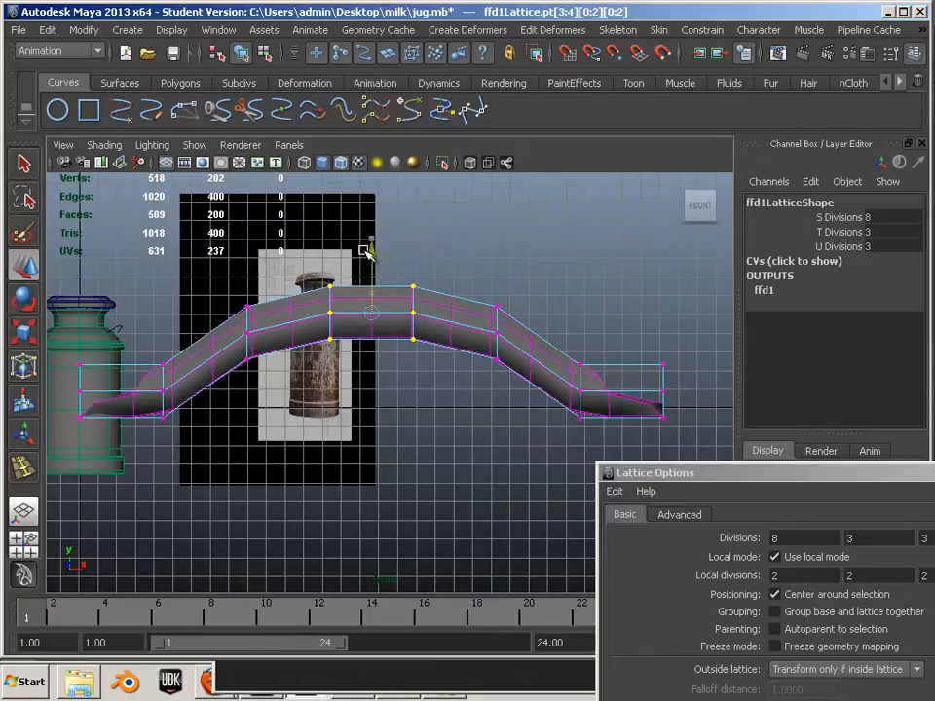
# Step: Examine the arched strip and compare its shape and size with the milk jug in the front and perspective views
pyautogui.click(395, 436)
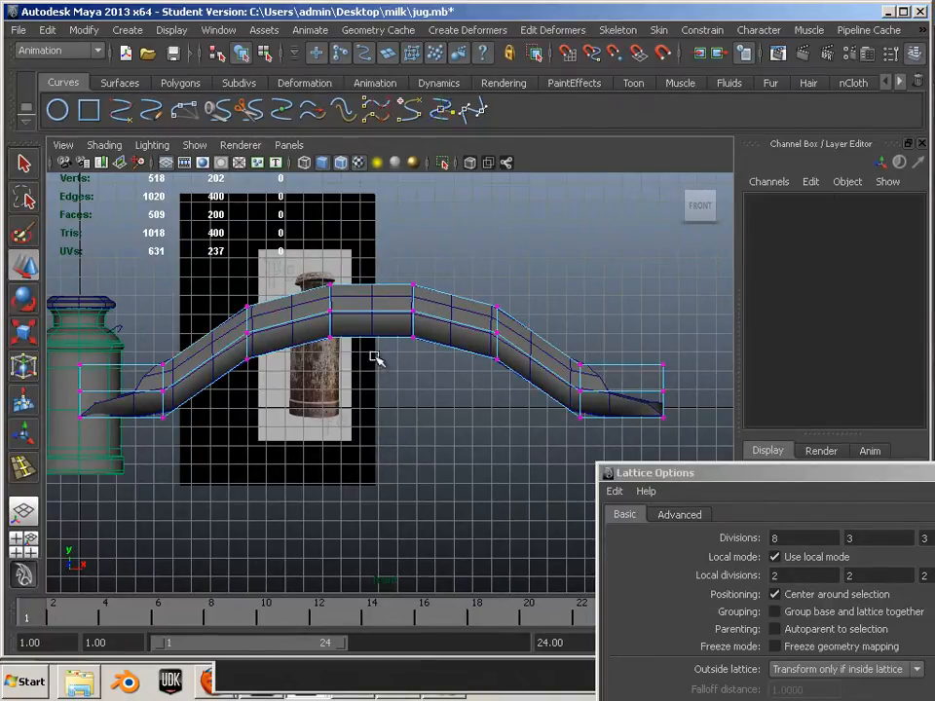
pyautogui.click(386, 283)
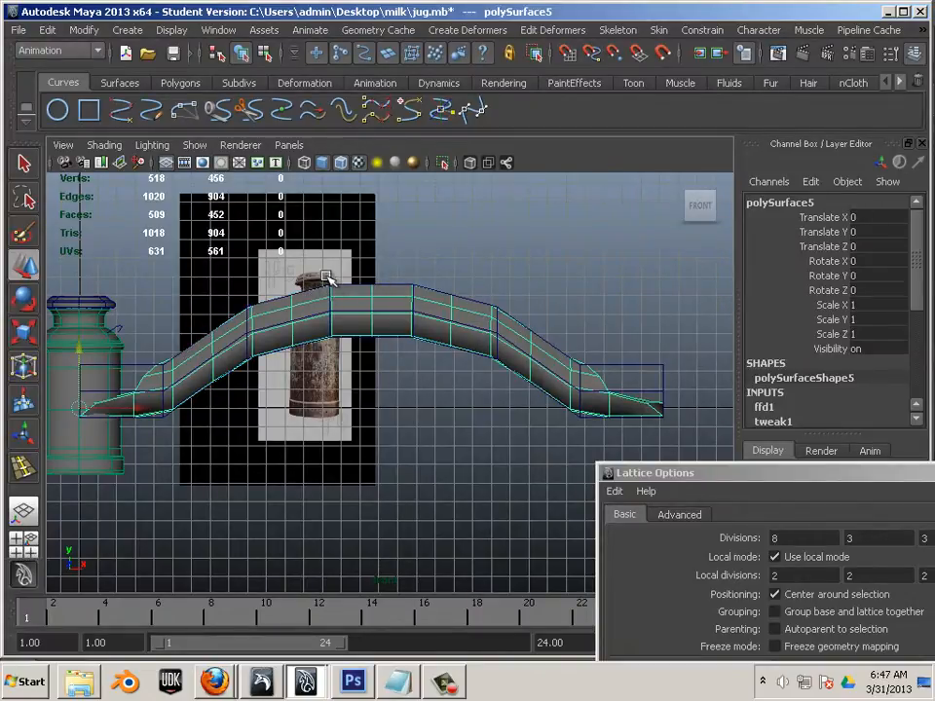
pyautogui.scroll(-3, 290, 334)
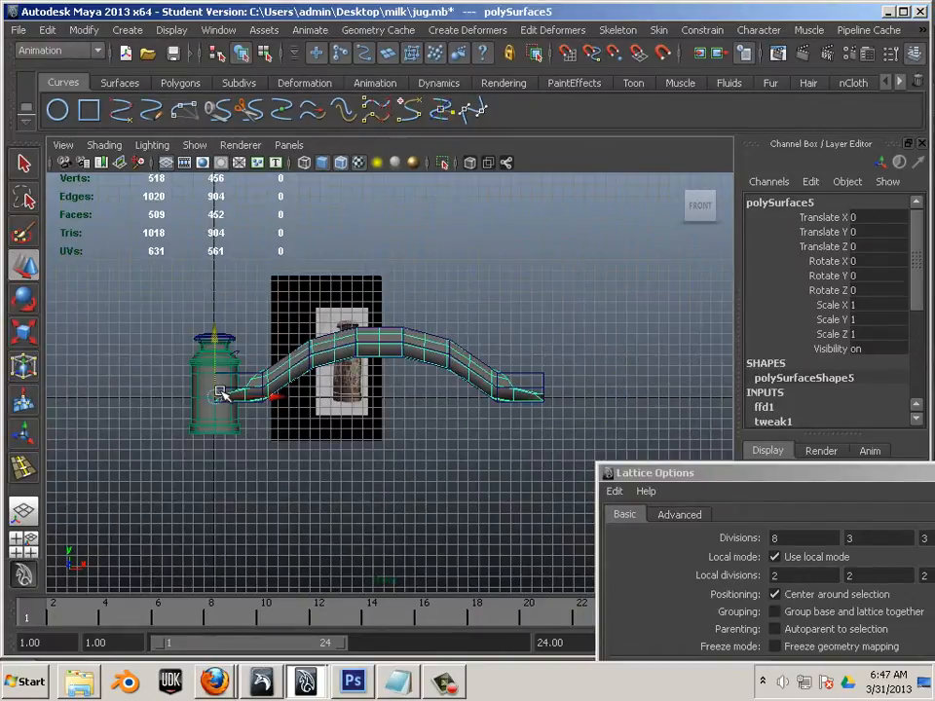
pyautogui.click(210, 432)
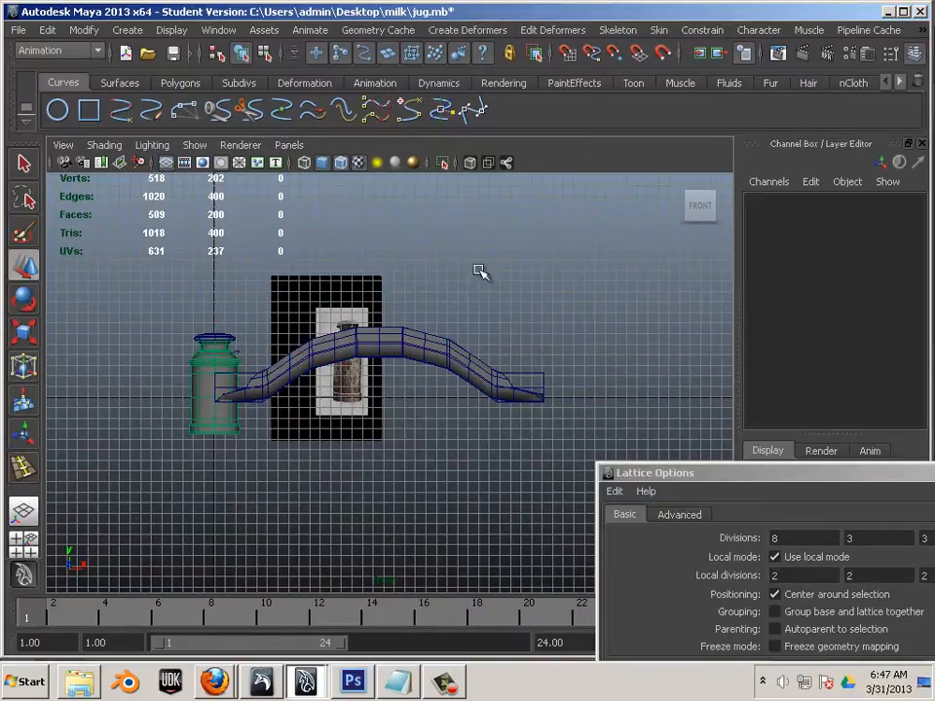
pyautogui.click(664, 56)
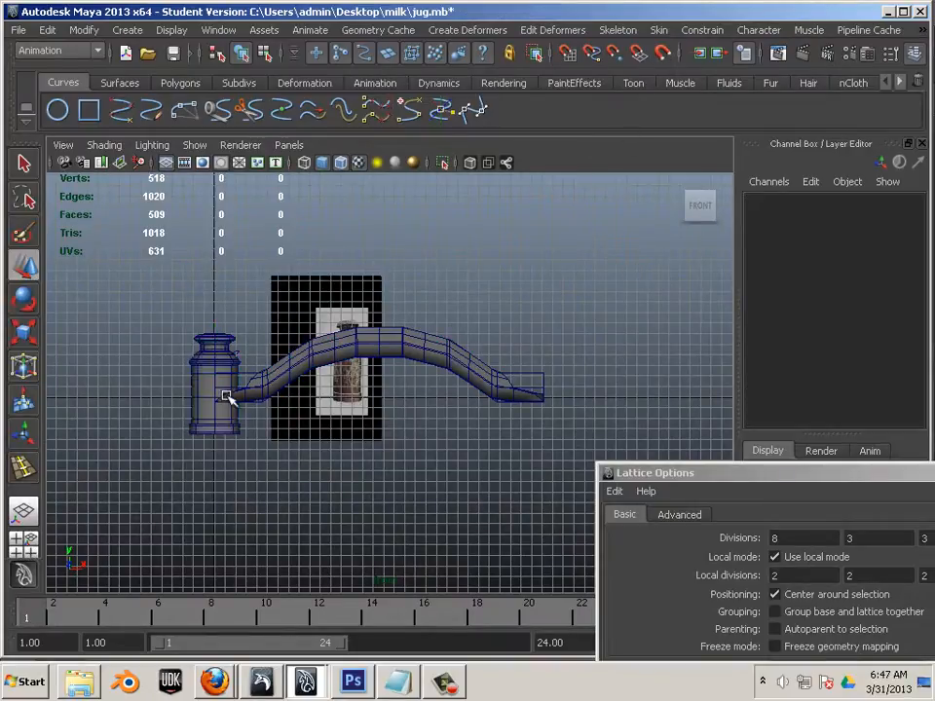
pyautogui.keyDown('alt'); pyautogui.moveTo(263, 404); pyautogui.dragTo(297, 312); pyautogui.keyUp('alt')
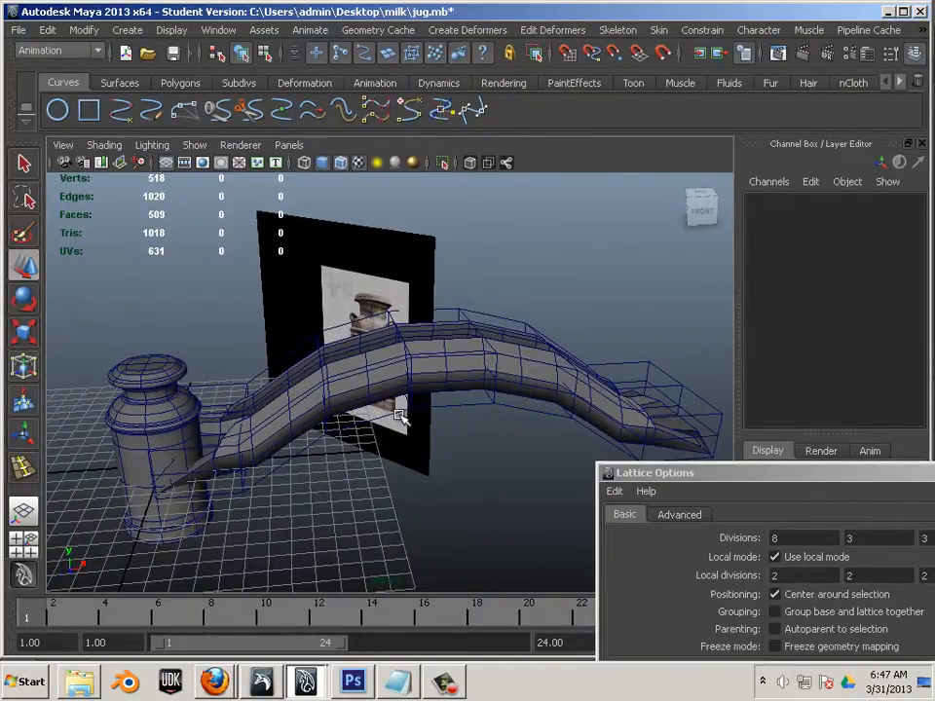
# Step: Try scaling the arched strip together with its lattice, and undo the scaling
pyautogui.press('g')
pyautogui.click(544, 383)
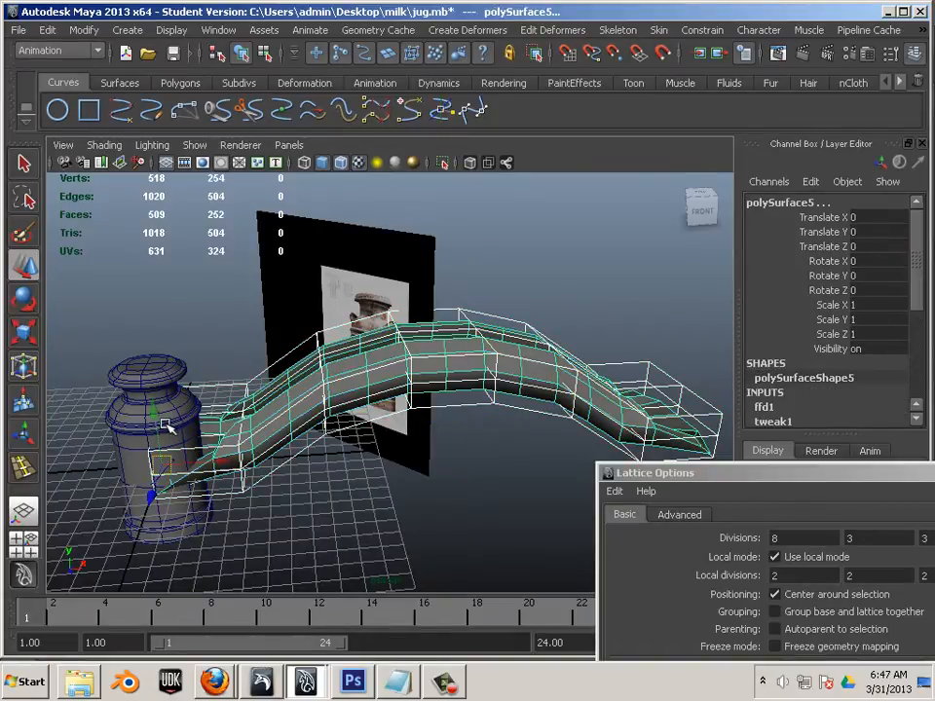
pyautogui.click(23, 332)
pyautogui.moveTo(162, 477); pyautogui.dragTo(86, 464)
pyautogui.press('z')
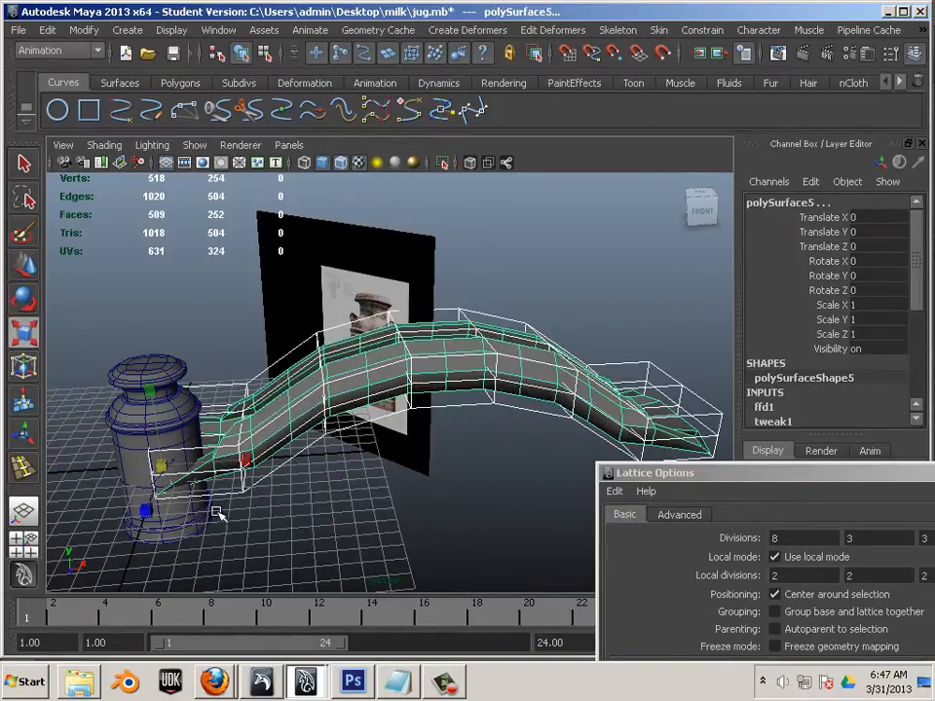
# Step: Duplicate the jug body and move the copy about 3.18 units along X so it stands beneath the arched strip
pyautogui.keyDown('alt'); pyautogui.moveTo(216, 511); pyautogui.dragTo(172, 473); pyautogui.keyUp('alt')
pyautogui.click(150, 458)
pyautogui.click(164, 461)
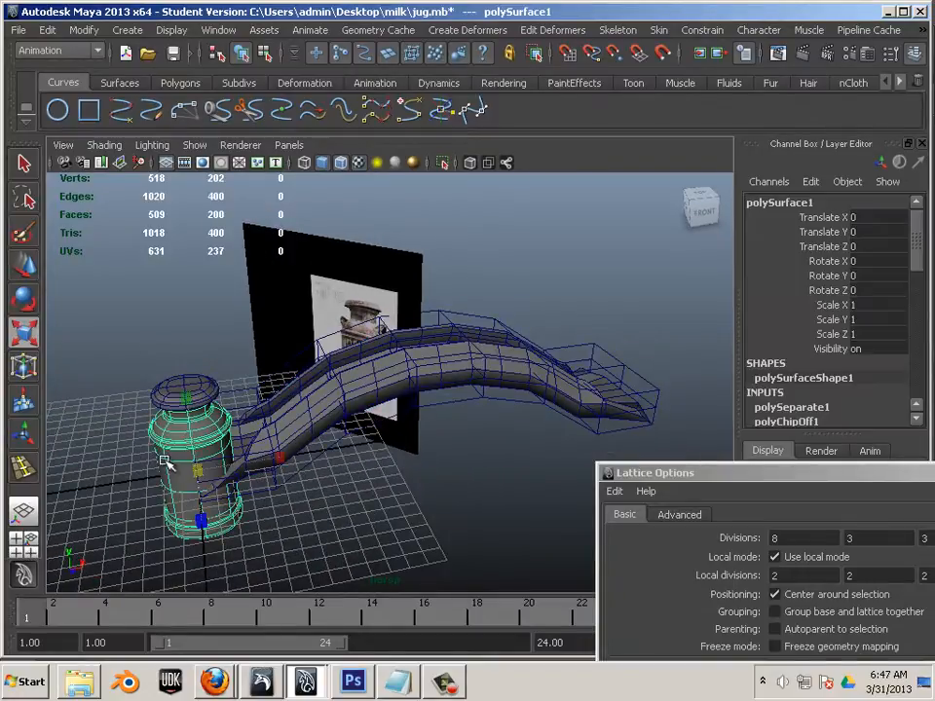
pyautogui.scroll(-4, 165, 461)
pyautogui.scroll(4, 165, 460)
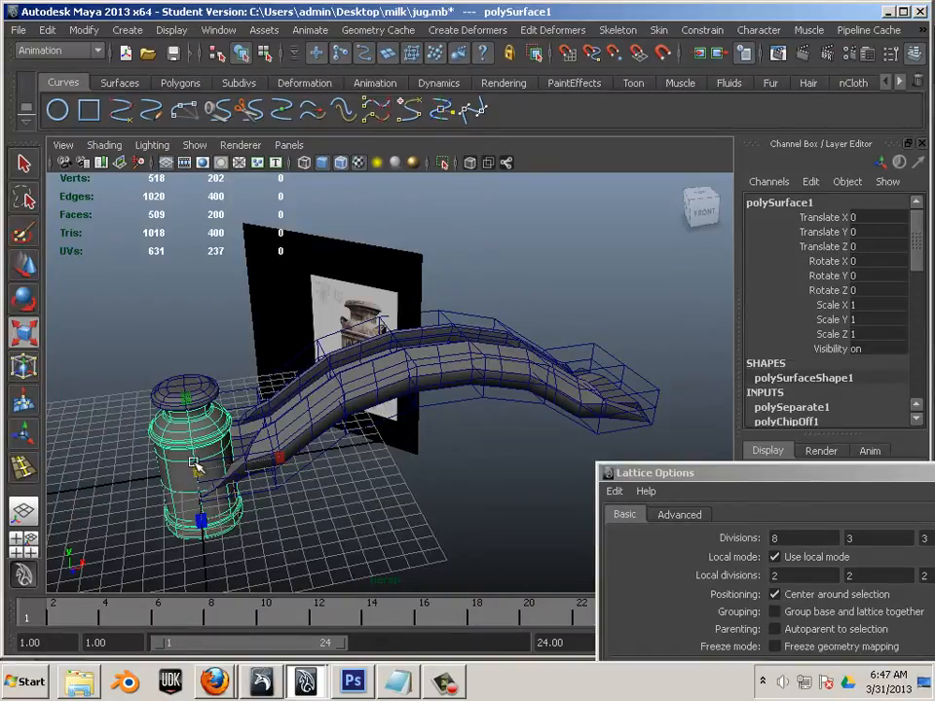
pyautogui.press('w')
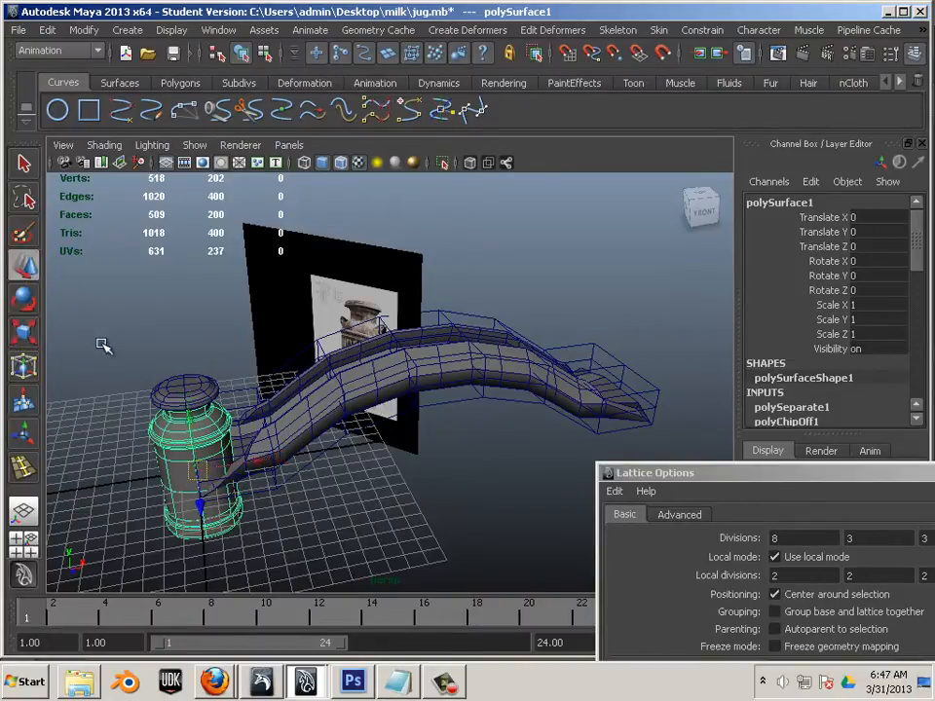
pyautogui.hotkey('ctrl', 'd')
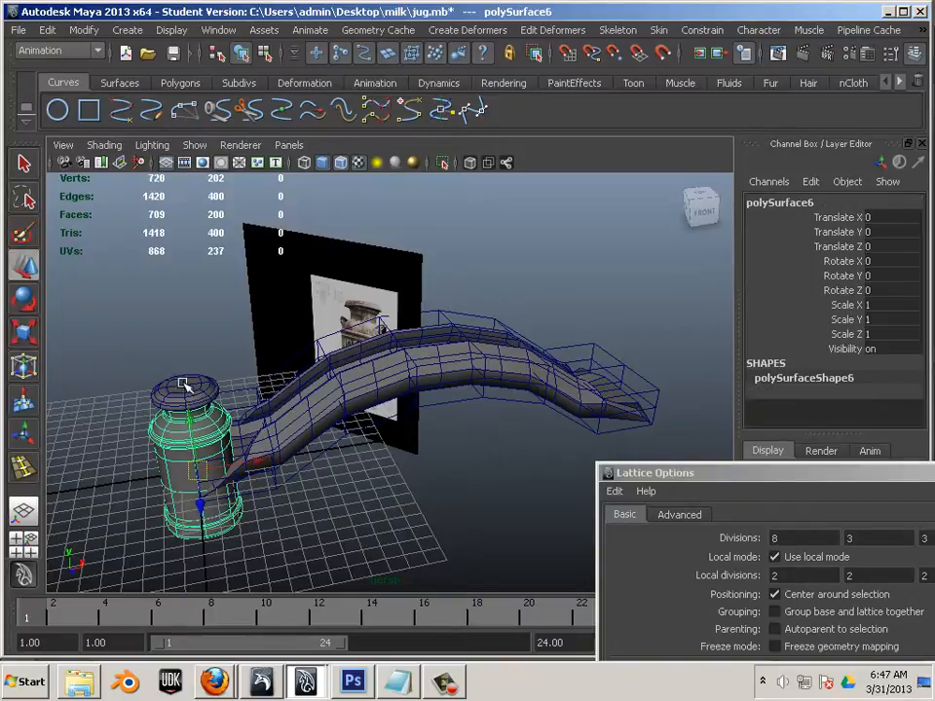
pyautogui.moveTo(251, 465); pyautogui.dragTo(484, 444)
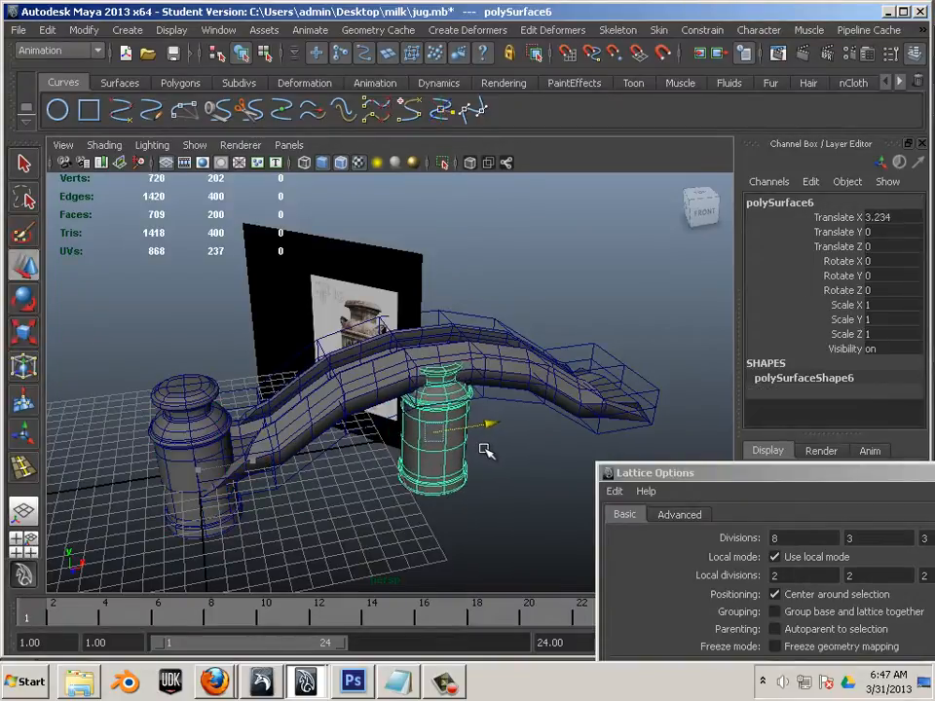
# Step: Try rotating the duplicated jug body to a Rotate X of -90, and undo the rotation
pyautogui.click(24, 301)
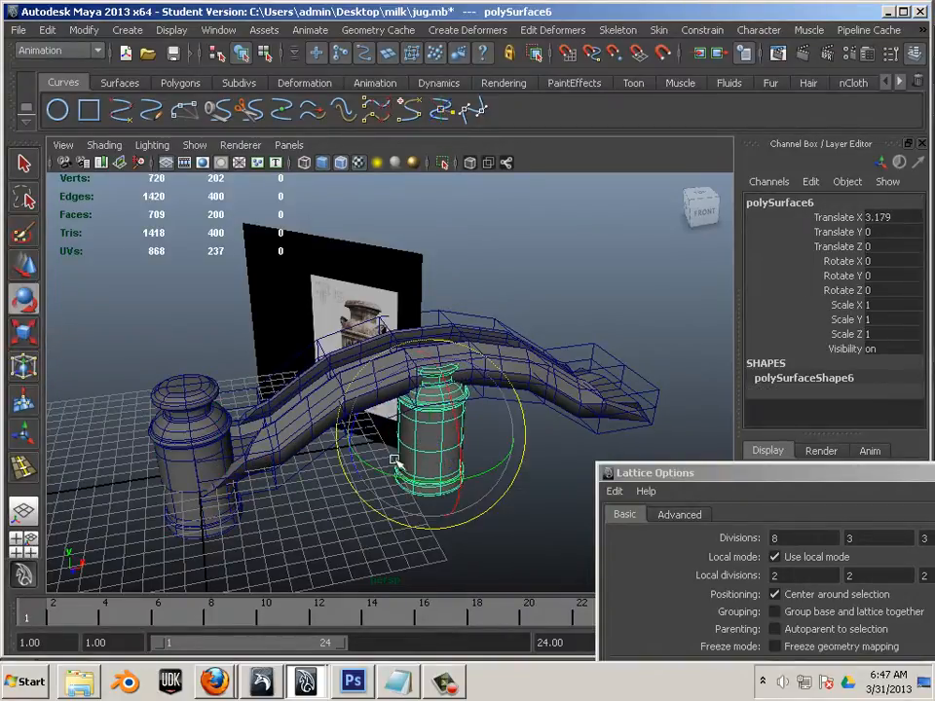
pyautogui.moveTo(459, 444); pyautogui.dragTo(420, 339)
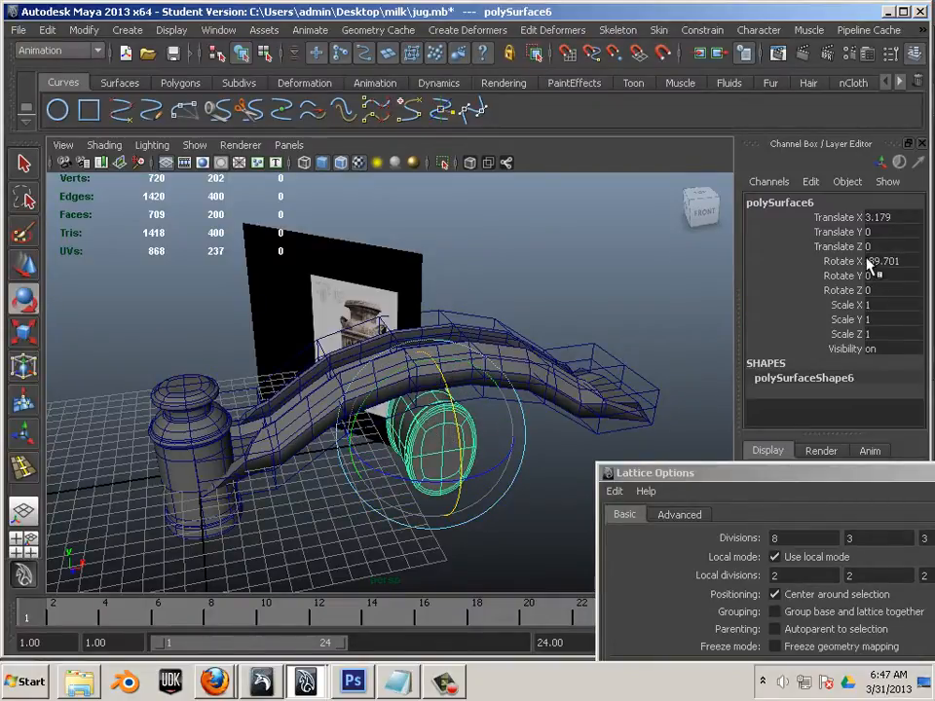
pyautogui.doubleClick(869, 263)
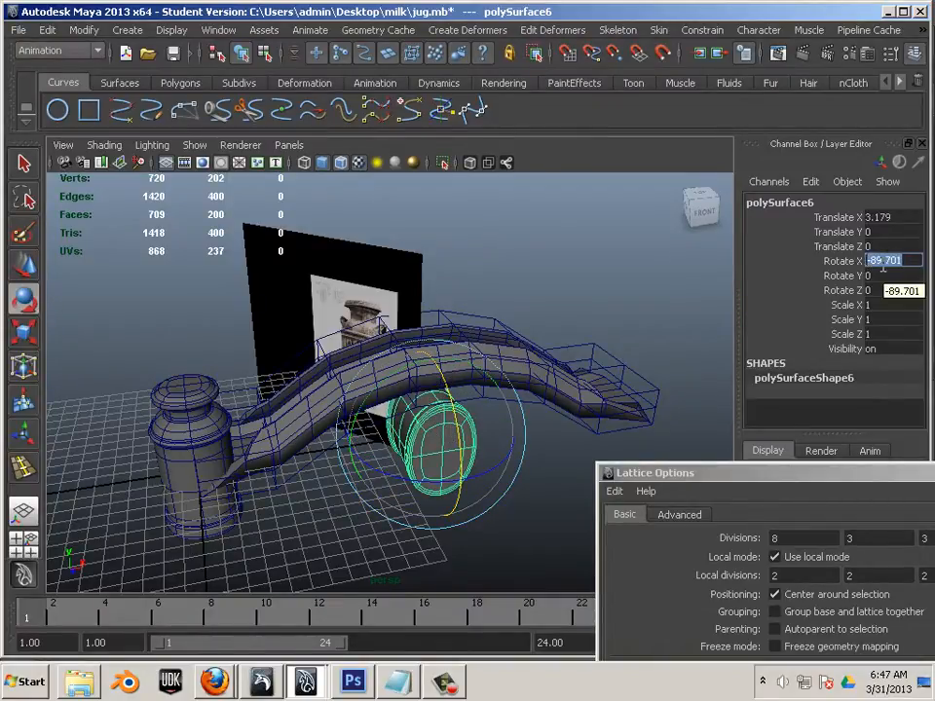
pyautogui.write('-90')
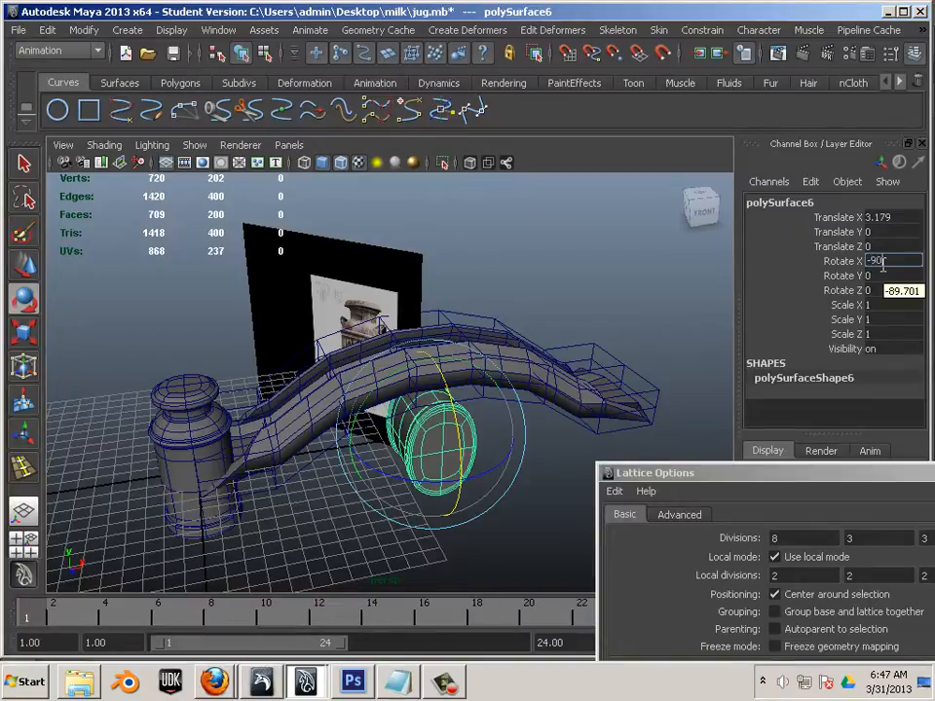
pyautogui.press('Return')
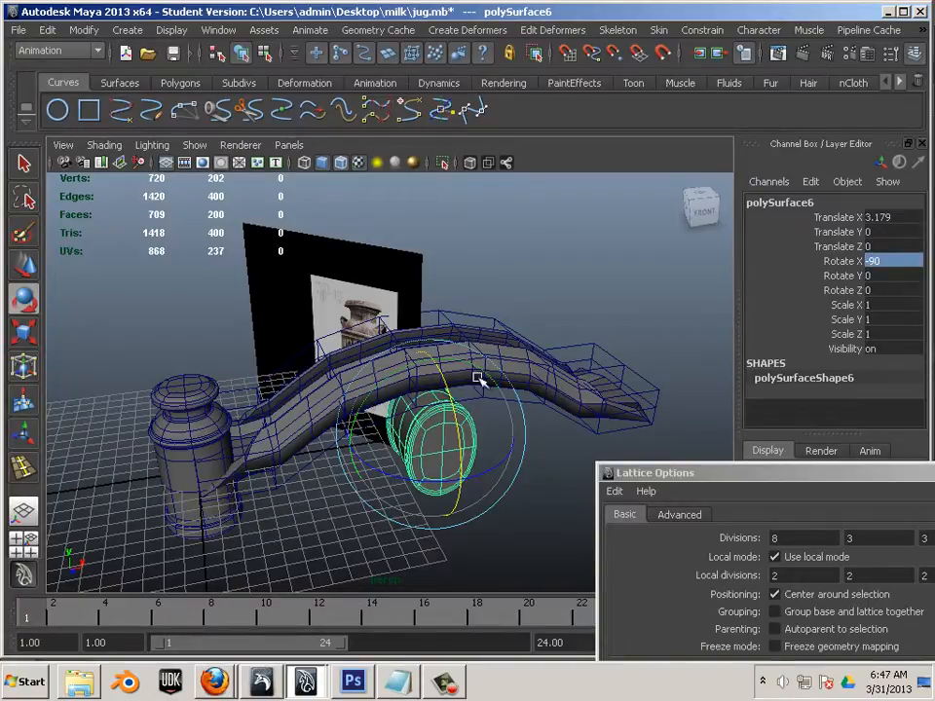
pyautogui.keyDown('alt'); pyautogui.moveTo(261, 351); pyautogui.dragTo(340, 344); pyautogui.keyUp('alt')
pyautogui.hotkey('ctrl', 'z')
pyautogui.hotkey('ctrl', 'z')
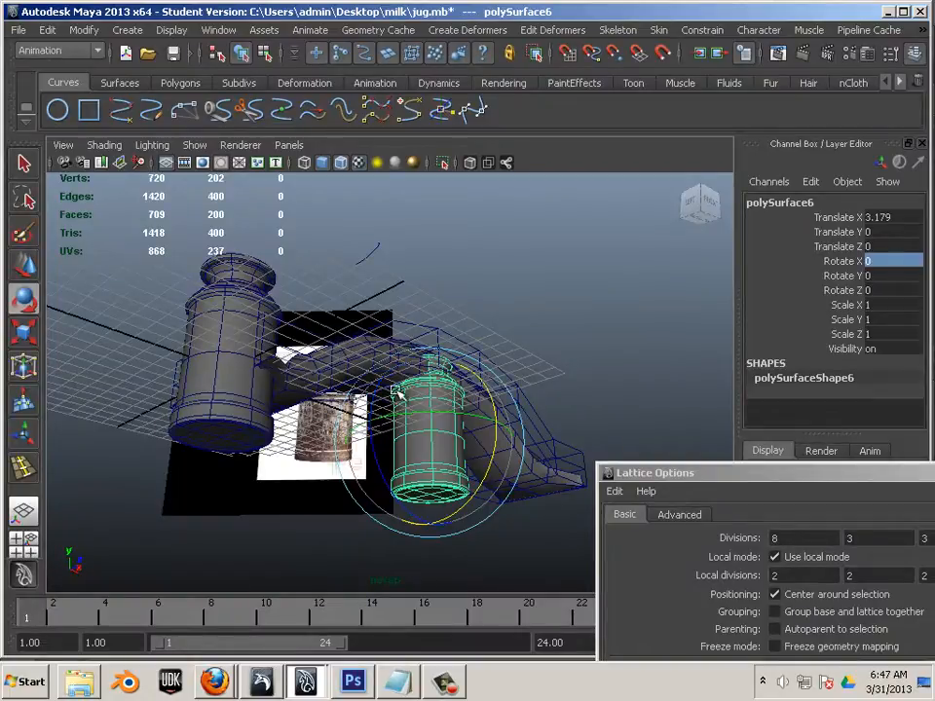
# Step: Freeze the transformations of the duplicated jug body and delete its construction history
pyautogui.keyDown('alt'); pyautogui.moveTo(400, 392); pyautogui.dragTo(271, 303); pyautogui.keyUp('alt')
pyautogui.click(82, 30)
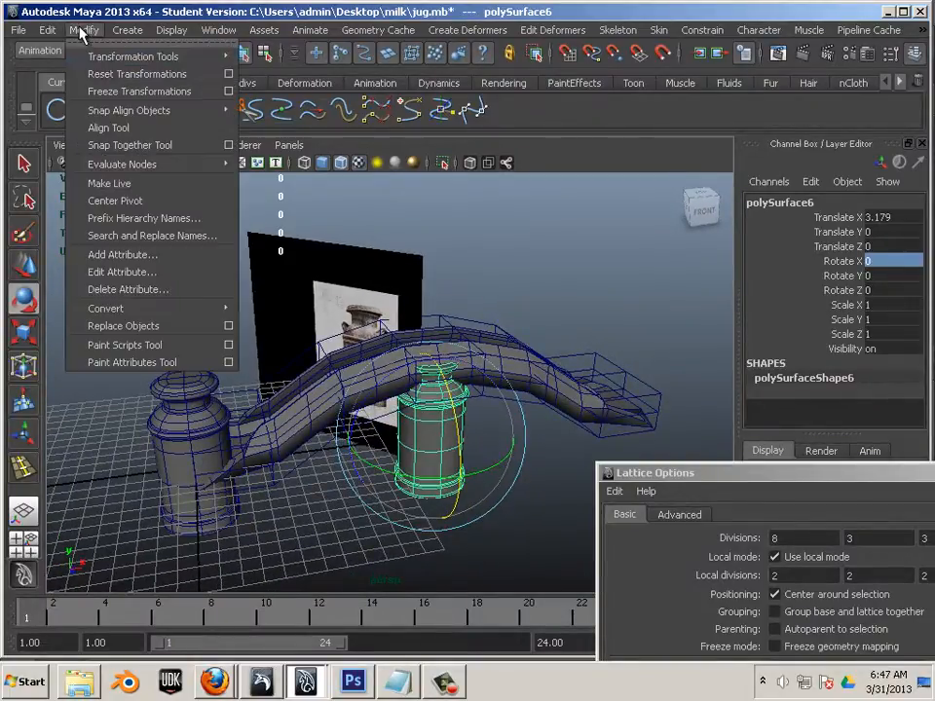
pyautogui.click(112, 90)
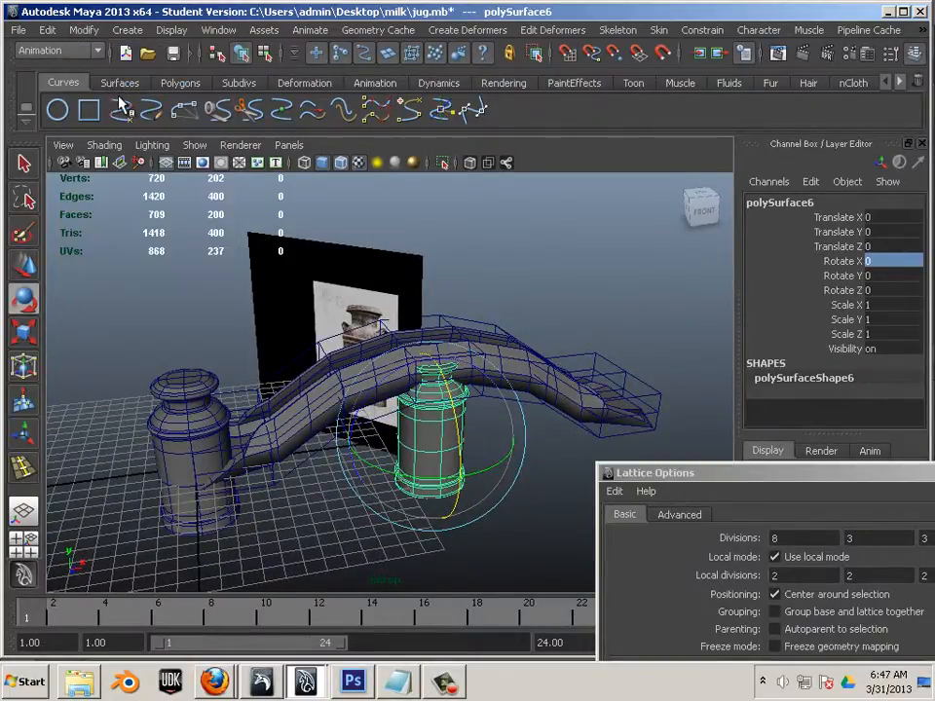
pyautogui.click(46, 30)
pyautogui.moveTo(128, 219)
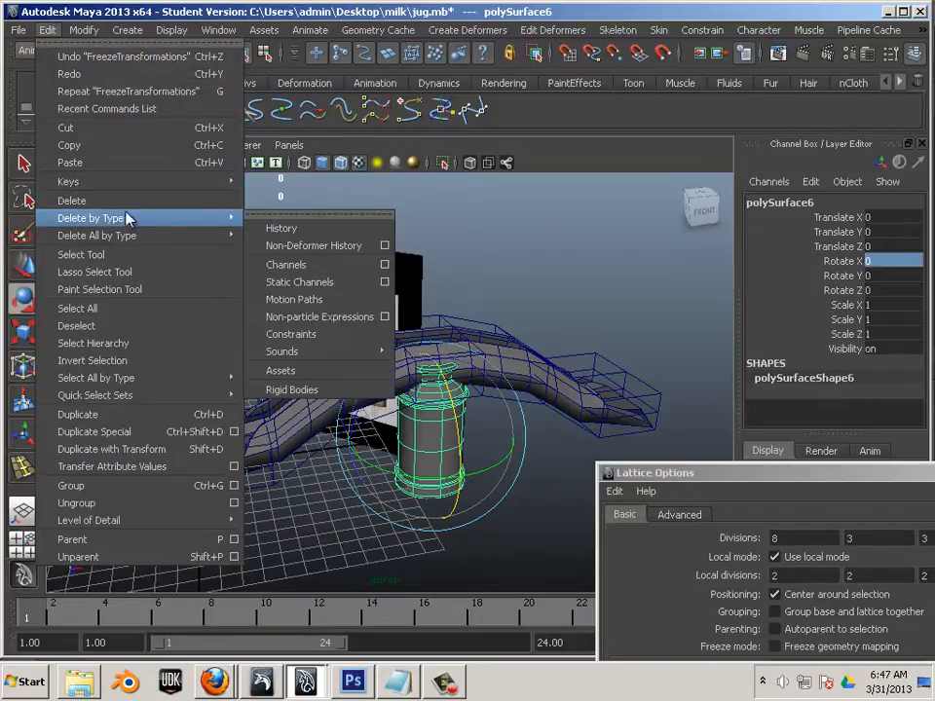
pyautogui.click(292, 228)
# Step: Examine the duplicated jug body from several sides, including its underside
pyautogui.keyDown('alt'); pyautogui.moveTo(280, 316); pyautogui.dragTo(375, 322); pyautogui.keyUp('alt')
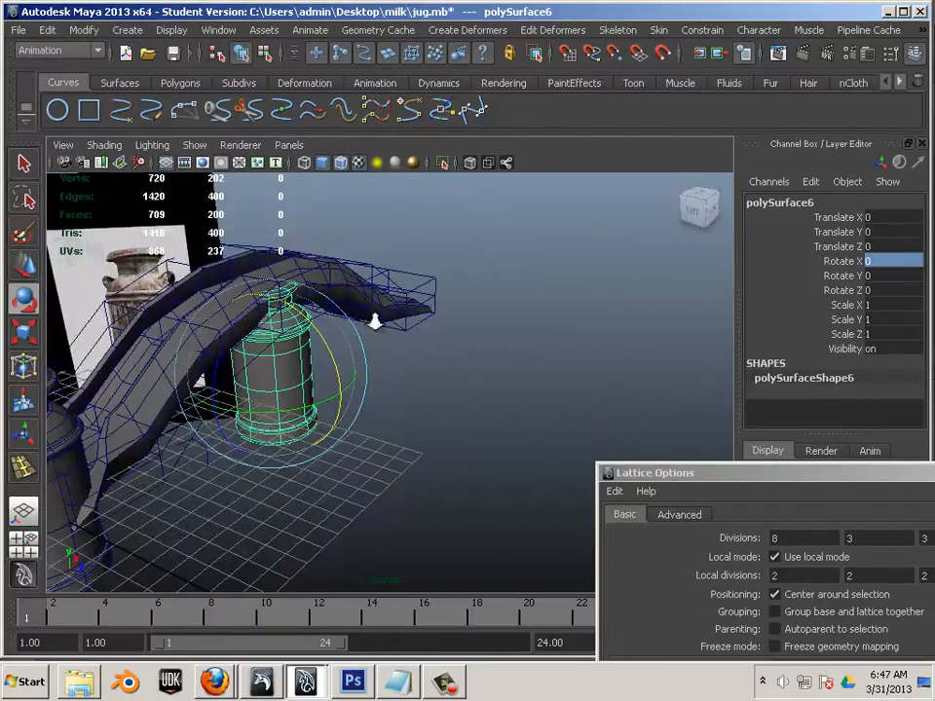
pyautogui.keyDown('alt'); pyautogui.moveTo(375, 321); pyautogui.dragTo(385, 350, button='right'); pyautogui.keyUp('alt')
pyautogui.keyDown('alt'); pyautogui.moveTo(273, 336); pyautogui.dragTo(340, 356, button='middle'); pyautogui.keyUp('alt')
pyautogui.moveTo(314, 352); pyautogui.dragTo(203, 248)
pyautogui.keyDown('alt'); pyautogui.moveTo(230, 294); pyautogui.dragTo(304, 292); pyautogui.keyUp('alt')
pyautogui.write('0')
pyautogui.press('Return')
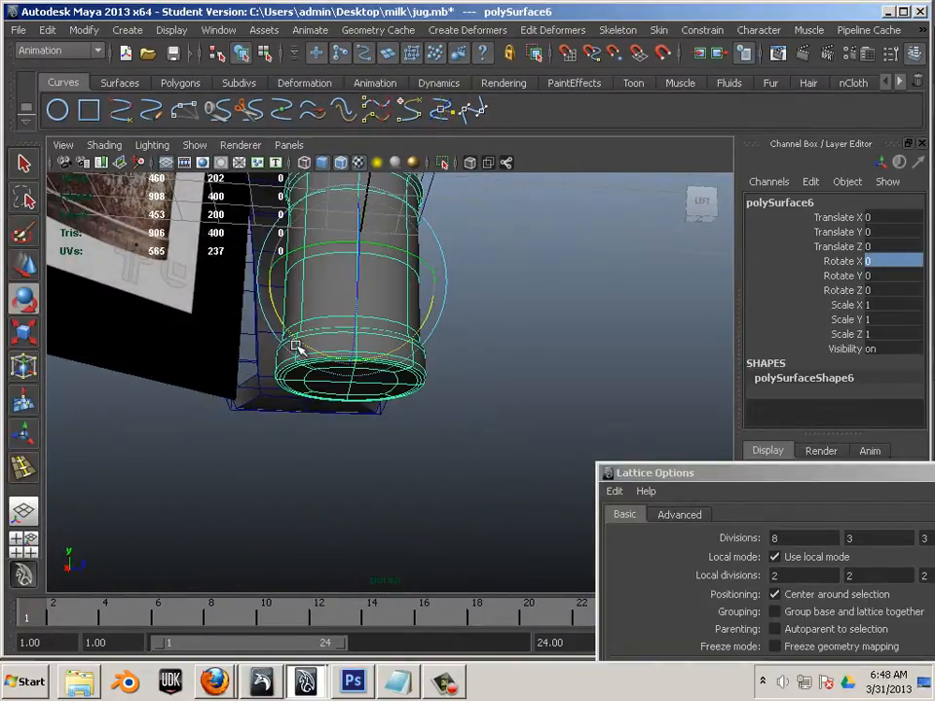
pyautogui.keyDown('alt'); pyautogui.moveTo(404, 358); pyautogui.dragTo(232, 252); pyautogui.keyUp('alt')
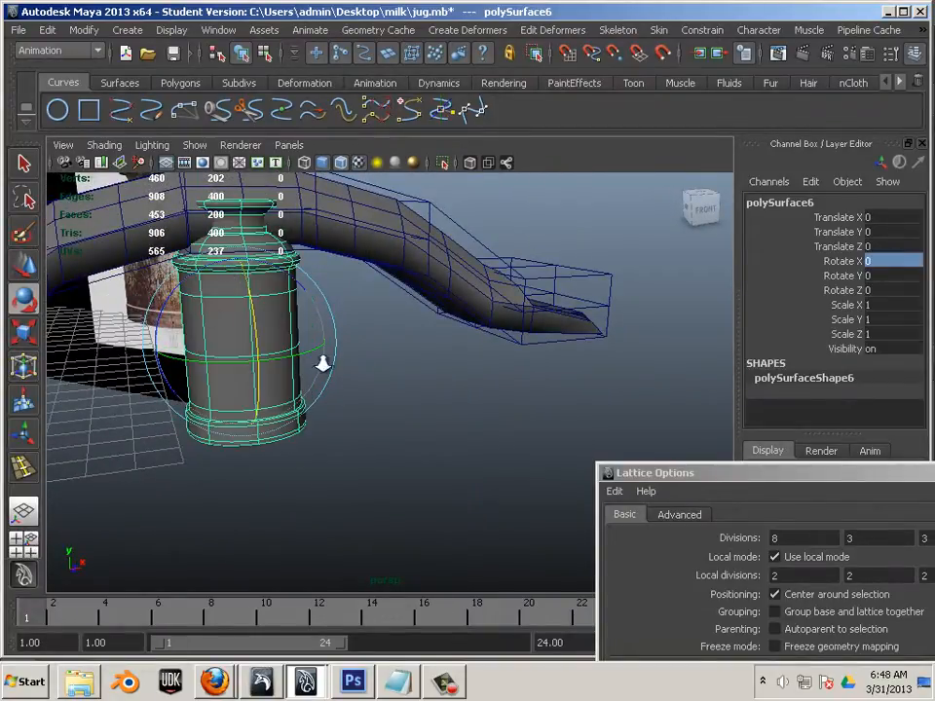
pyautogui.keyDown('alt'); pyautogui.moveTo(322, 365); pyautogui.dragTo(370, 390); pyautogui.keyUp('alt')
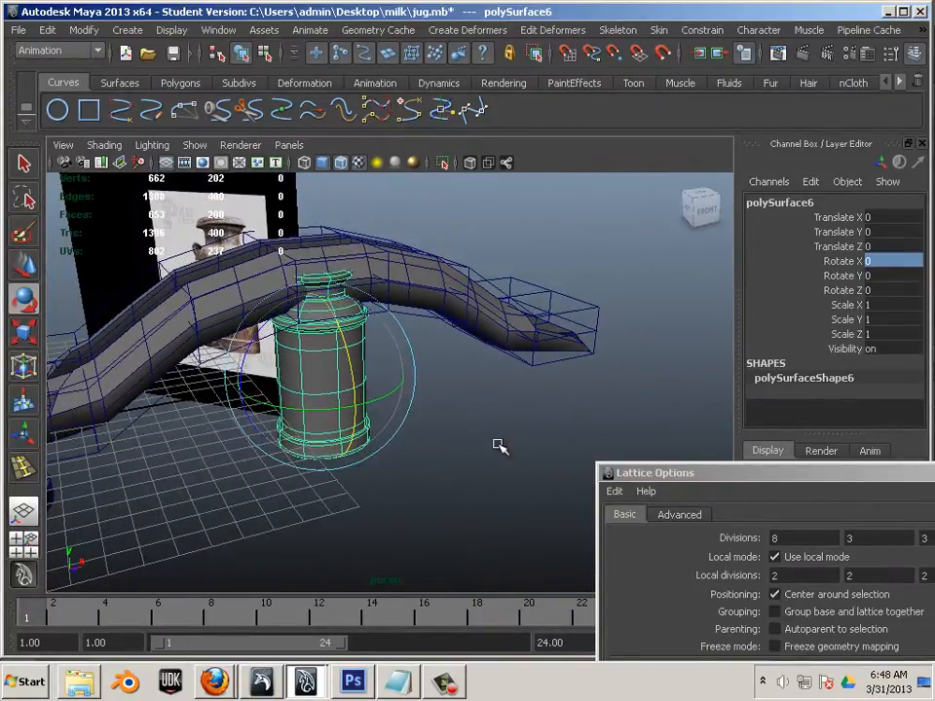
pyautogui.keyDown('alt'); pyautogui.moveTo(499, 446); pyautogui.dragTo(397, 417); pyautogui.keyUp('alt')
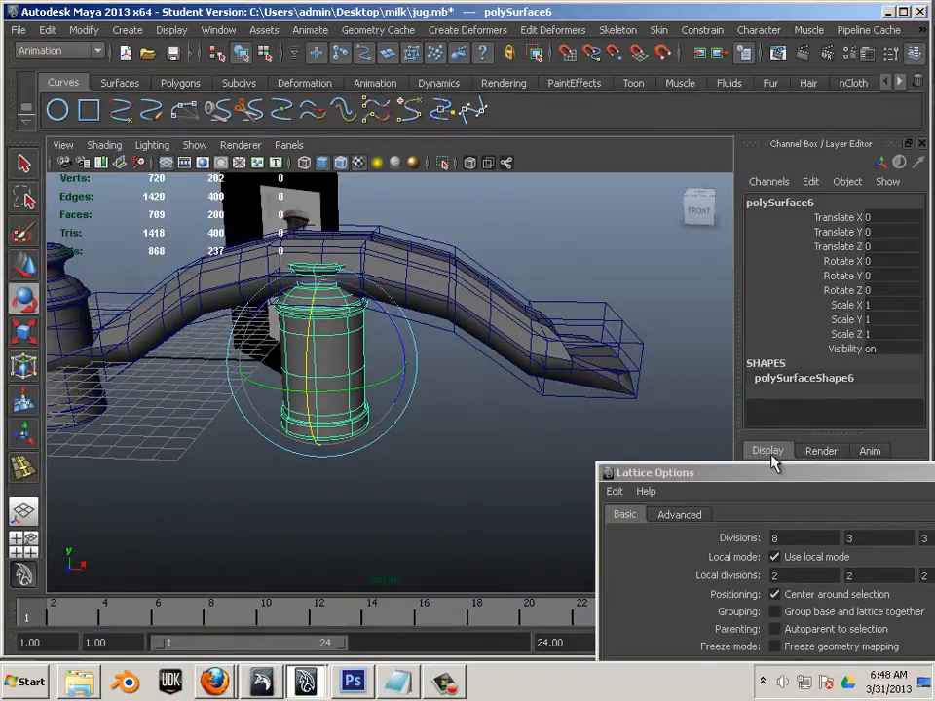
# Step: Move the Lattice Options window out of the way, test rotating the duplicated jug body, and undo the rotation
pyautogui.moveTo(736, 475); pyautogui.dragTo(934, 469)
pyautogui.keyDown('alt'); pyautogui.moveTo(516, 446); pyautogui.dragTo(414, 462); pyautogui.keyUp('alt')
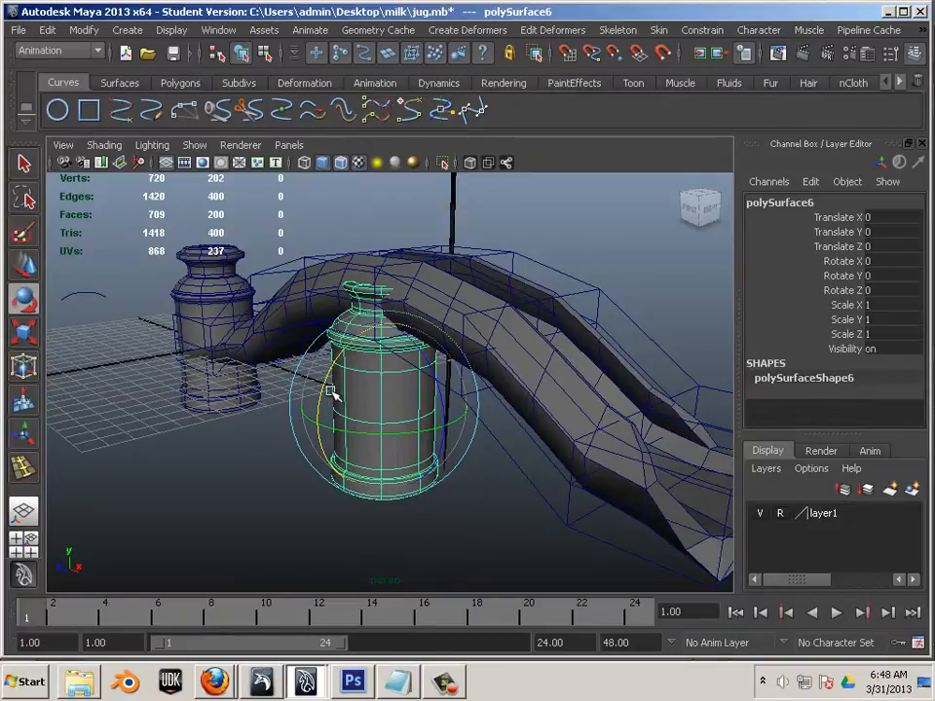
pyautogui.moveTo(331, 393); pyautogui.dragTo(451, 350)
pyautogui.hotkey('ctrl', 'z')
# Step: Open the Hypergraph Hierarchy window to show the scene's object hierarchy
pyautogui.click(220, 29)
pyautogui.moveTo(253, 125)
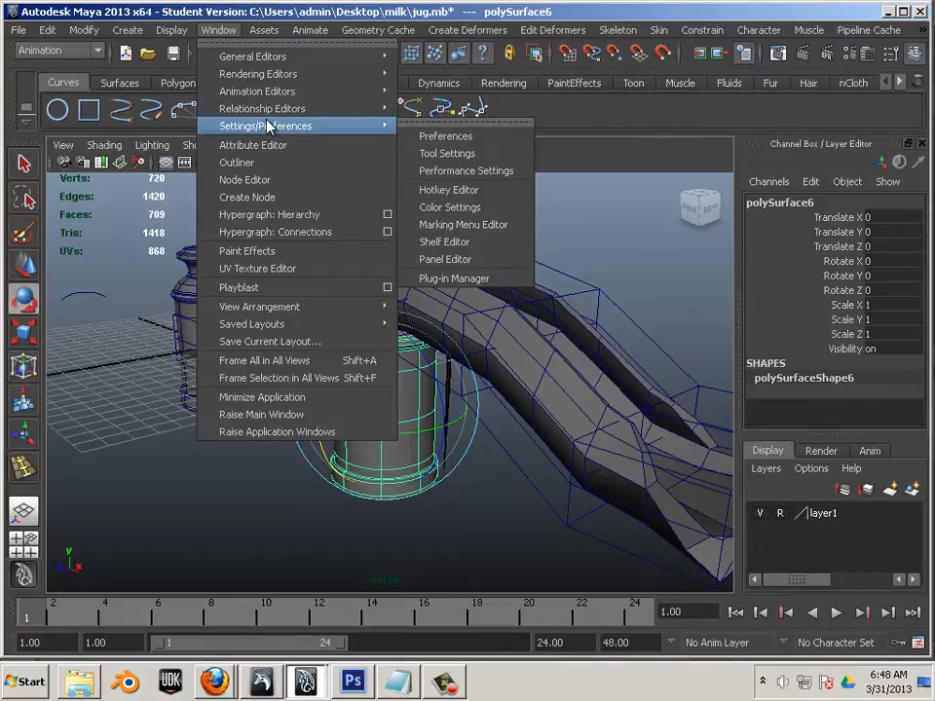
pyautogui.click(171, 29)
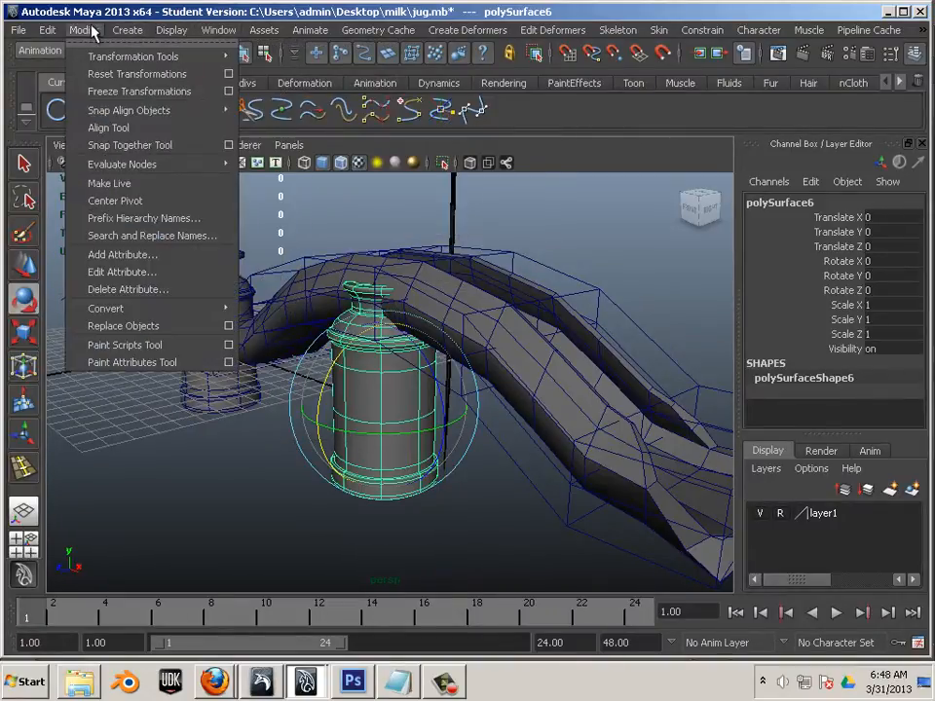
pyautogui.moveTo(224, 31)
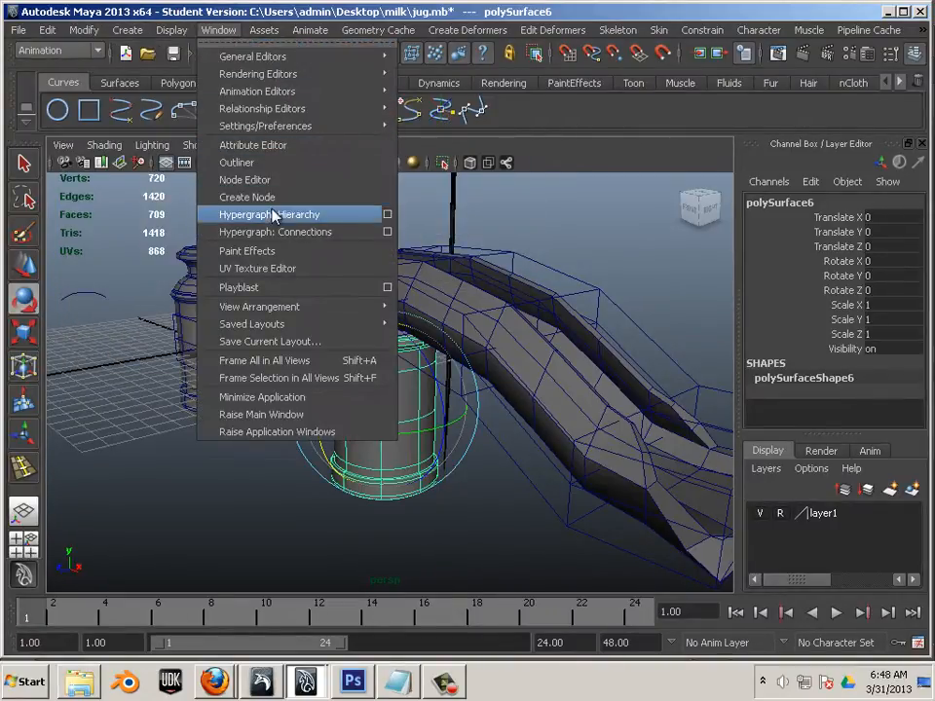
pyautogui.click(273, 215)
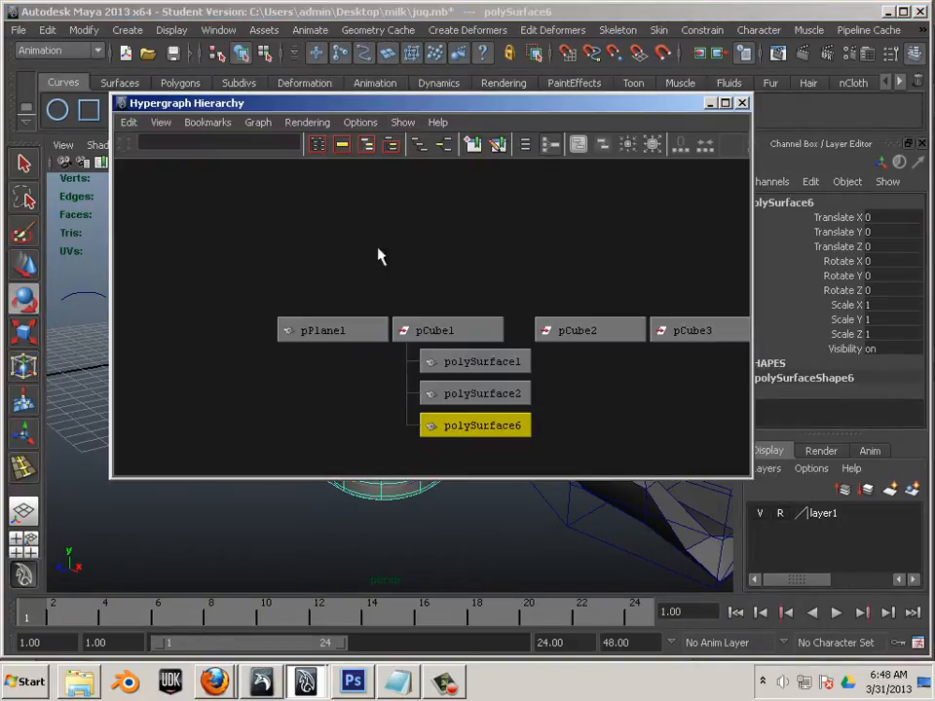
# Step: Move the duplicated jug body polySurface6 out of the pCube1 group in the hierarchy and locate its separate node
pyautogui.moveTo(544, 450); pyautogui.dragTo(435, 362)
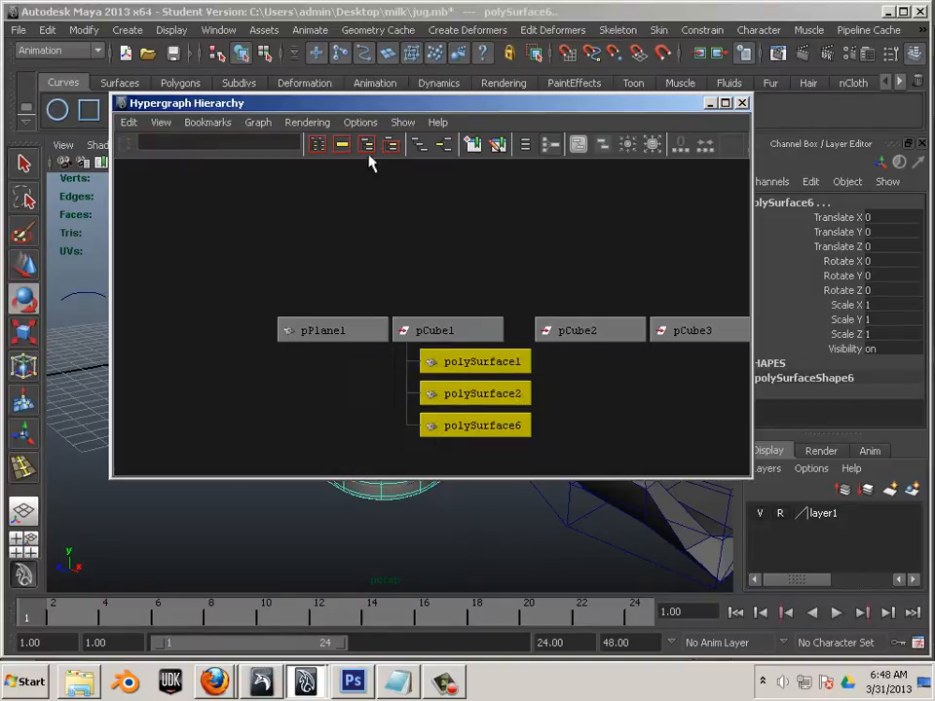
pyautogui.moveTo(359, 104); pyautogui.dragTo(731, 138)
pyautogui.click(376, 475)
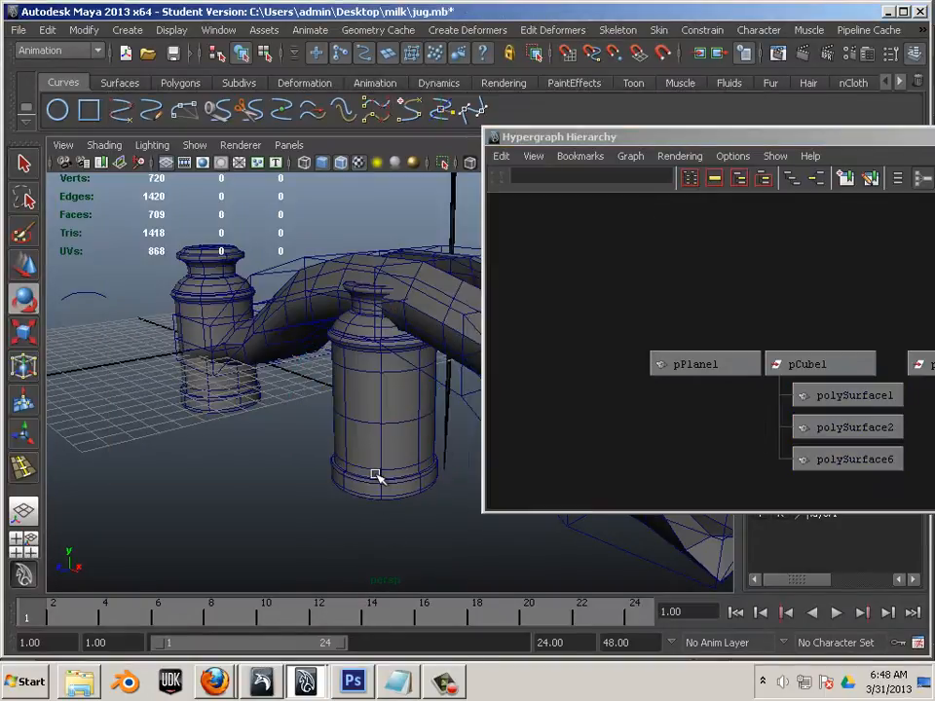
pyautogui.moveTo(839, 458); pyautogui.dragTo(678, 464, button='middle')
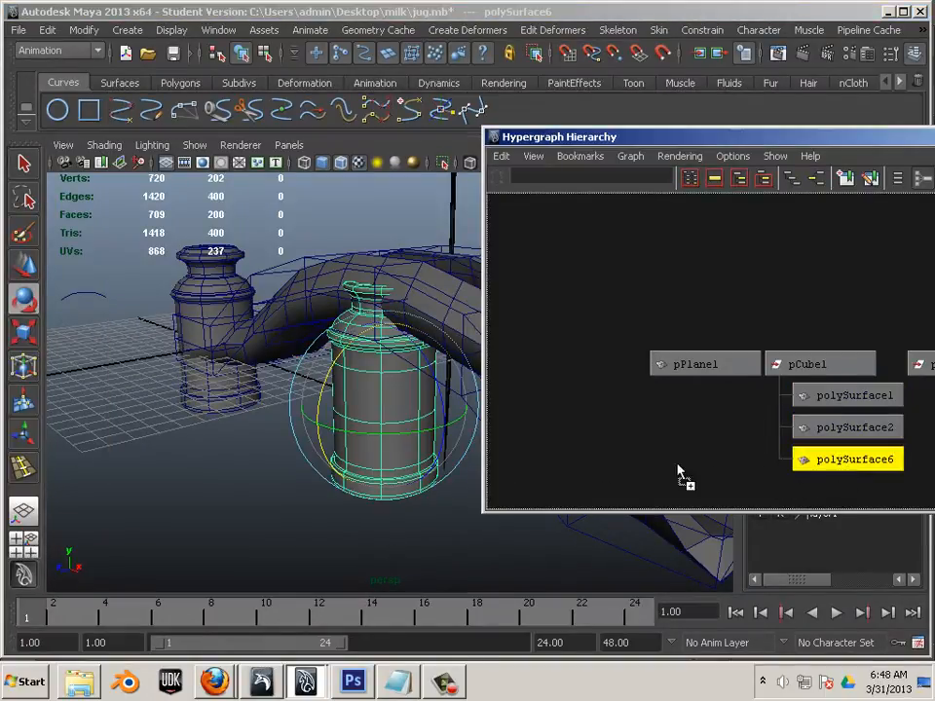
pyautogui.moveTo(593, 443); pyautogui.dragTo(592, 443, button='middle')
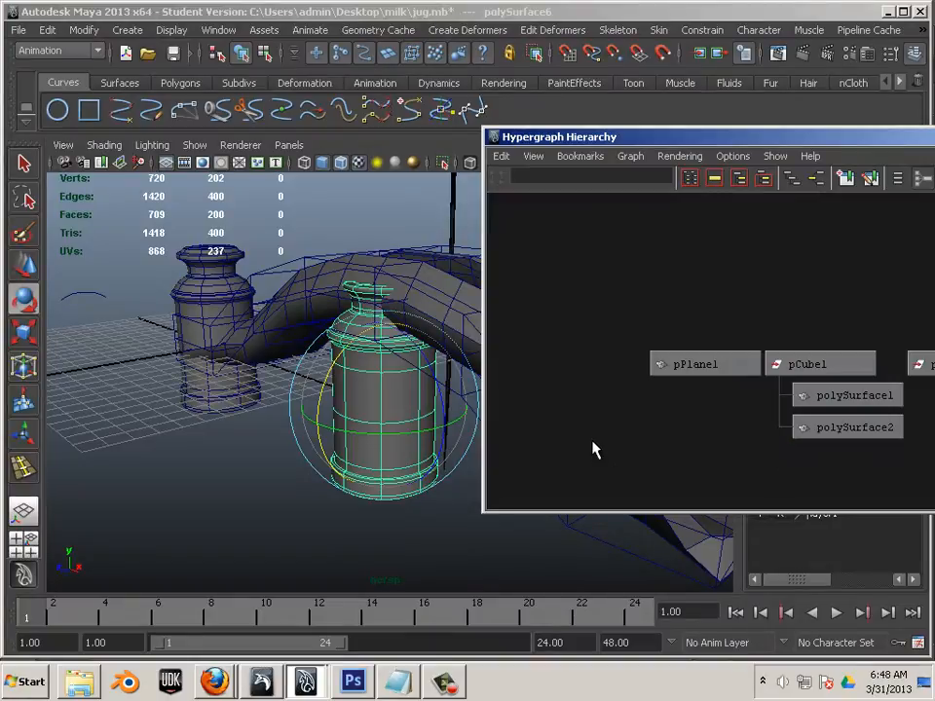
pyautogui.scroll(-8, 590, 441)
pyautogui.keyDown('alt'); pyautogui.moveTo(772, 438); pyautogui.dragTo(440, 407, button='middle'); pyautogui.keyUp('alt')
pyautogui.scroll(-1, 665, 415)
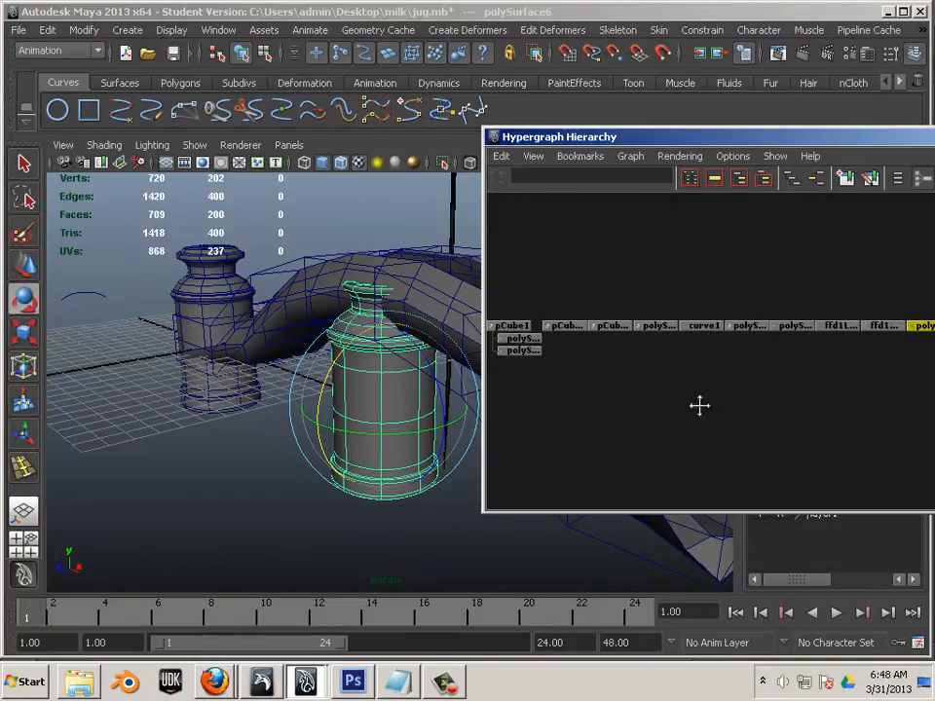
pyautogui.keyDown('alt'); pyautogui.moveTo(699, 405); pyautogui.dragTo(428, 467, button='middle'); pyautogui.keyUp('alt')
pyautogui.scroll(5, 638, 438)
pyautogui.keyDown('alt'); pyautogui.moveTo(697, 437); pyautogui.dragTo(814, 436, button='middle'); pyautogui.keyUp('alt')
pyautogui.scroll(1, 715, 431)
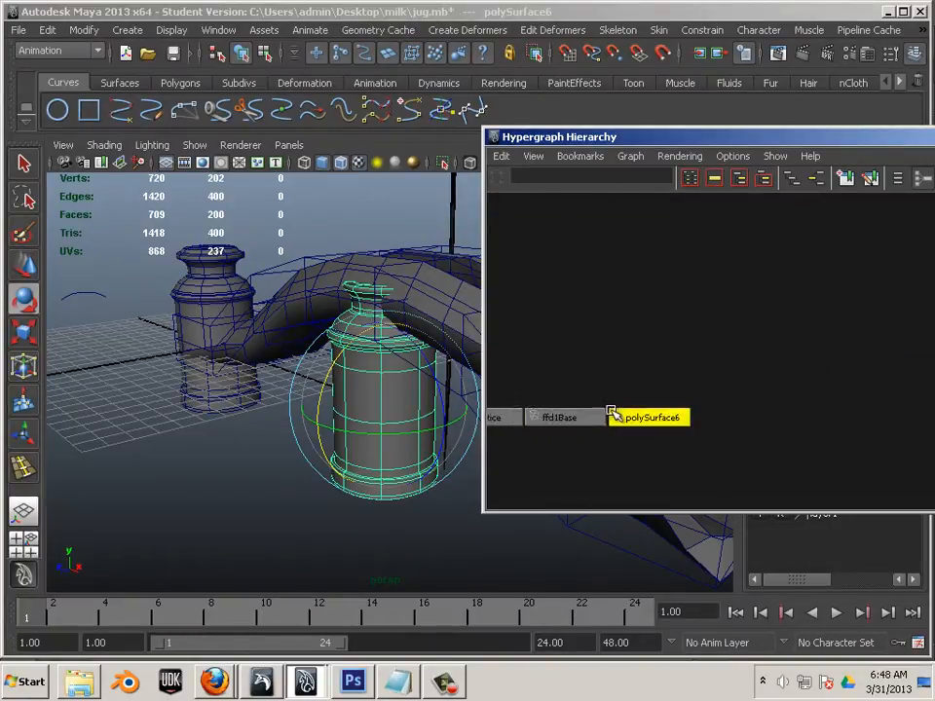
# Step: Lay the duplicated jug body on its side with Rotate X set to -90, moving the Hypergraph window out of the way
pyautogui.moveTo(330, 376); pyautogui.dragTo(472, 319)
pyautogui.keyDown('alt'); pyautogui.moveTo(465, 384); pyautogui.dragTo(425, 399, button='middle'); pyautogui.keyUp('alt')
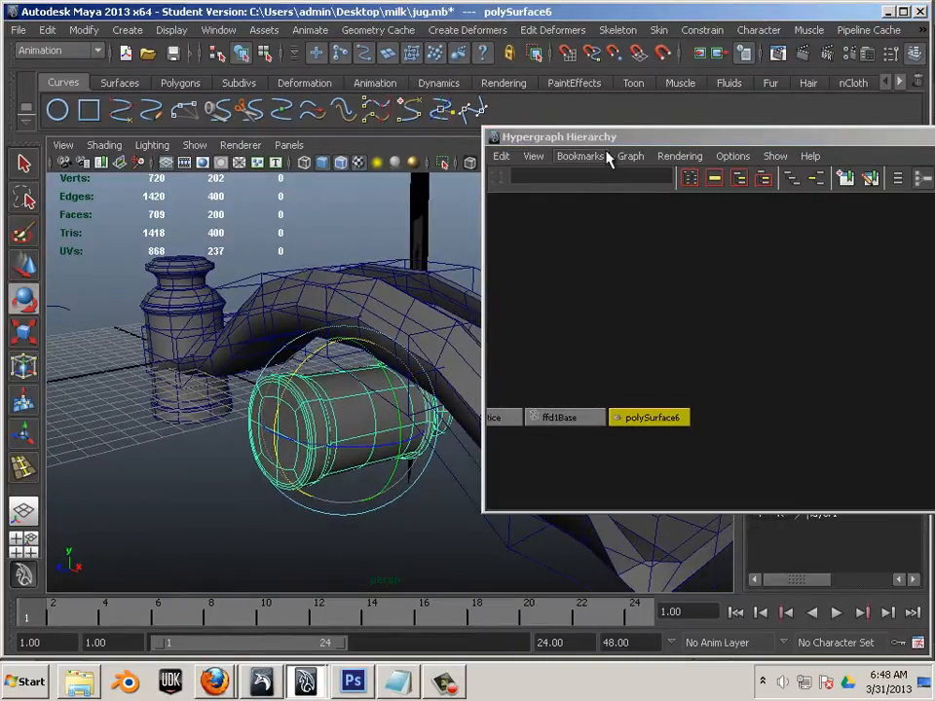
pyautogui.moveTo(612, 139); pyautogui.dragTo(934, 236)
pyautogui.doubleClick(902, 263)
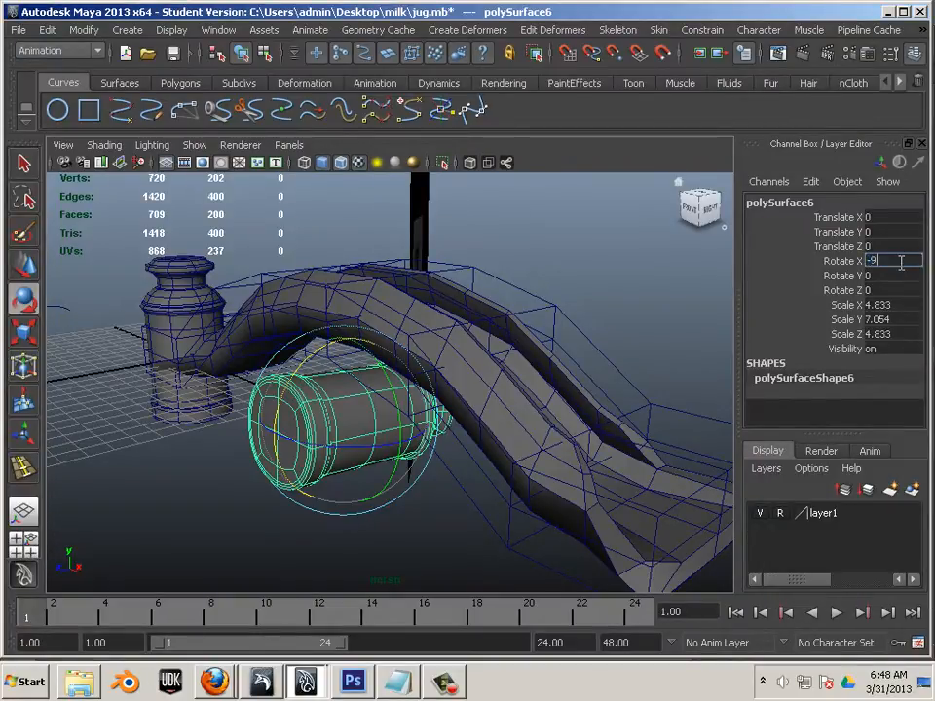
pyautogui.press('Return')
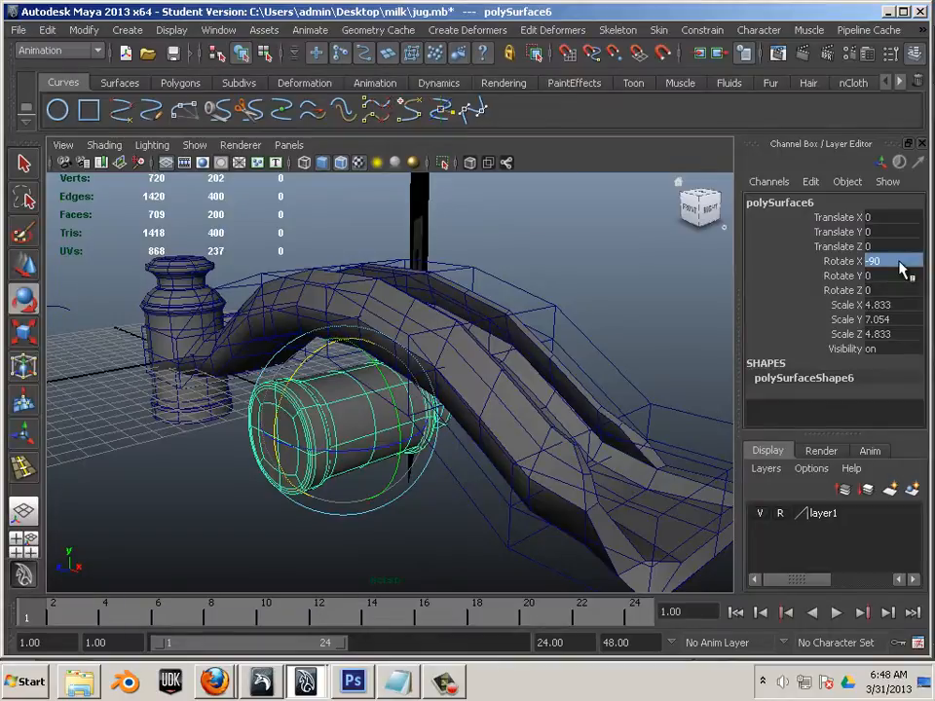
# Step: Scale the duplicated jug body up uniformly to about 34.1, 49.7, 34.1 and move it to about Y -12.8, Z 25.6
pyautogui.click(21, 334)
pyautogui.moveTo(349, 421); pyautogui.dragTo(571, 476)
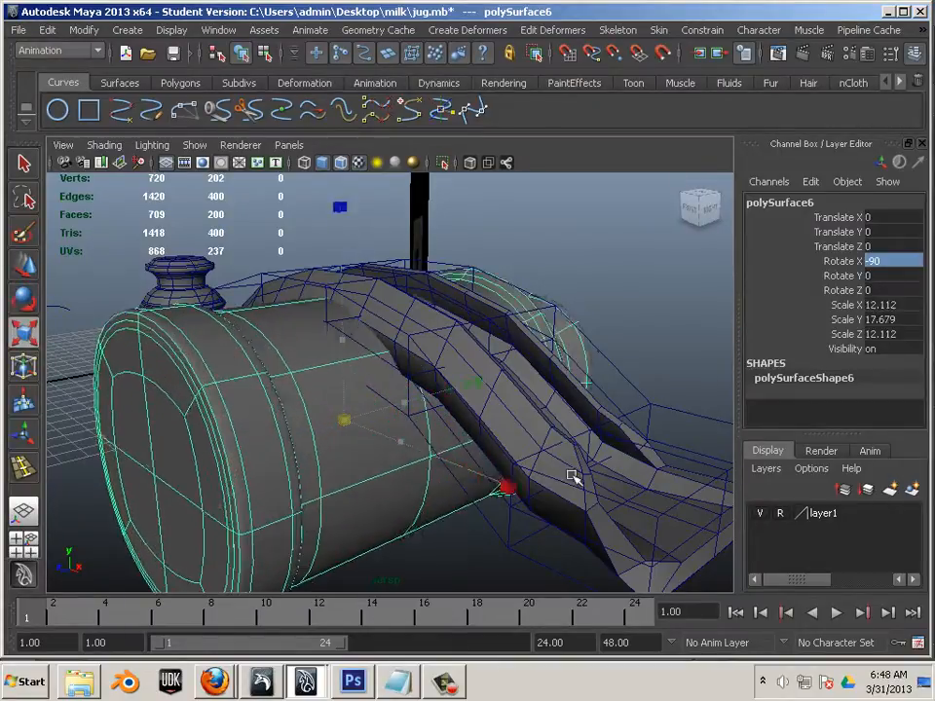
pyautogui.scroll(-5, 298, 377)
pyautogui.moveTo(383, 406); pyautogui.dragTo(642, 443)
pyautogui.click(16, 275)
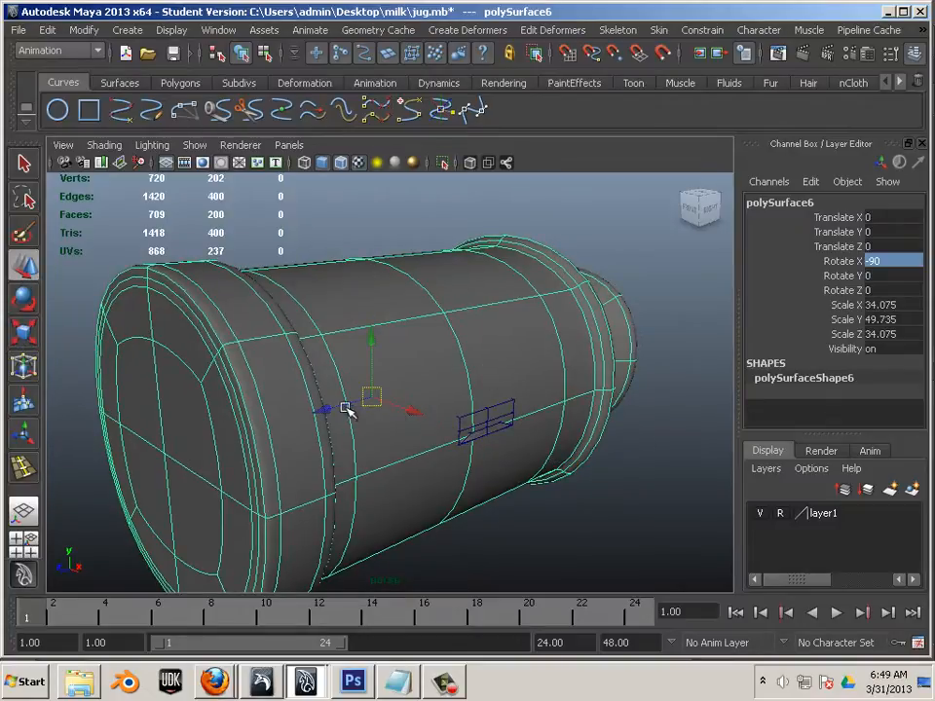
pyautogui.moveTo(348, 411); pyautogui.dragTo(133, 535)
pyautogui.keyDown('alt'); pyautogui.moveTo(420, 396); pyautogui.dragTo(265, 370); pyautogui.keyUp('alt')
# Step: Tilt the jug body to about -45.5 in Rotate X and move it to about X -1.4, Y -27.4, Z 11
pyautogui.click(22, 300)
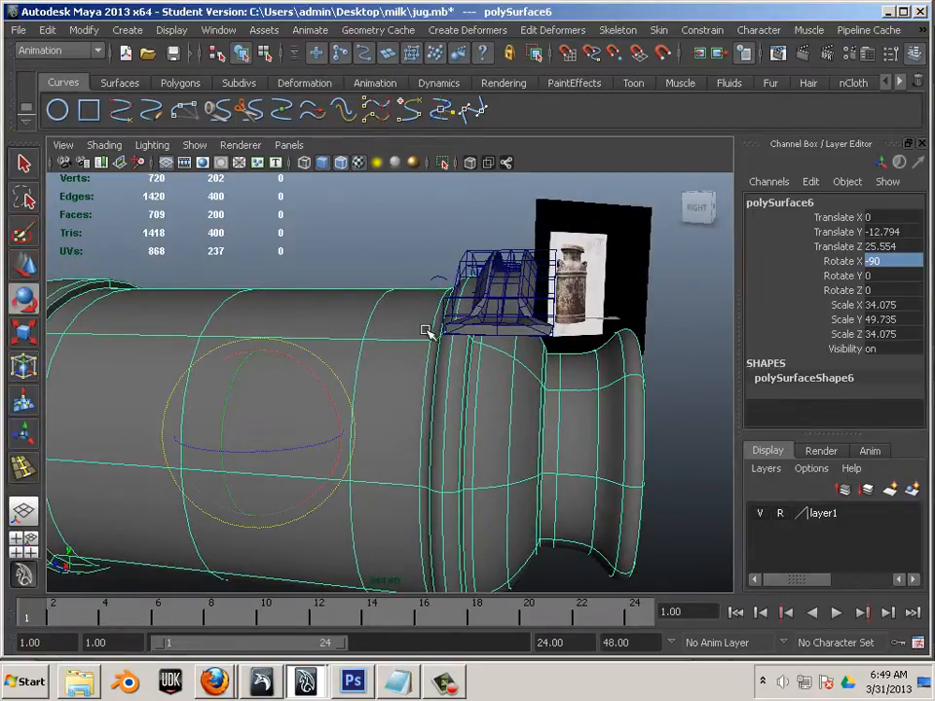
pyautogui.moveTo(321, 389); pyautogui.dragTo(279, 334)
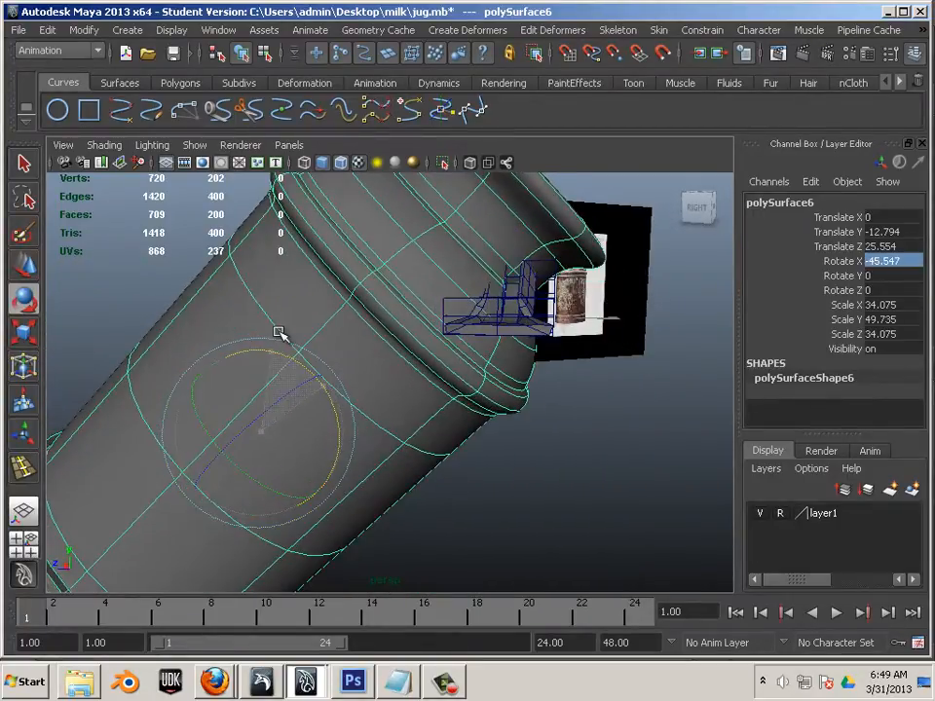
pyautogui.click(23, 264)
pyautogui.moveTo(261, 418); pyautogui.dragTo(390, 566)
pyautogui.keyDown('alt'); pyautogui.moveTo(304, 529); pyautogui.dragTo(477, 575); pyautogui.keyUp('alt')
# Step: Enlarge the jug body uniformly to about 48.2, 70.3, 48.2 and change its X rotation to about -36.2
pyautogui.click(22, 333)
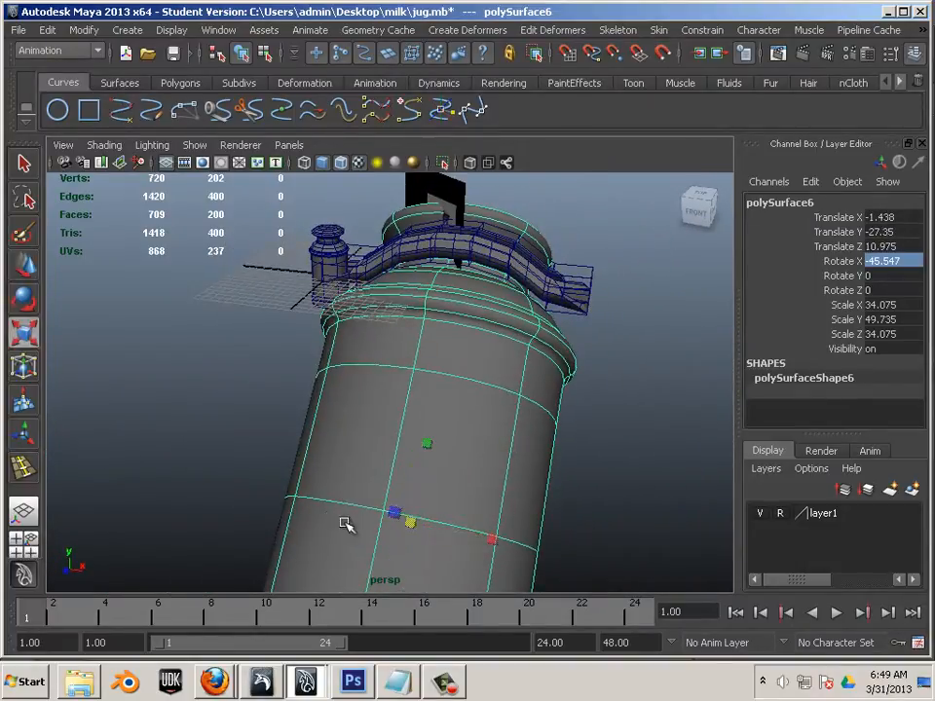
pyautogui.moveTo(412, 526); pyautogui.dragTo(596, 590)
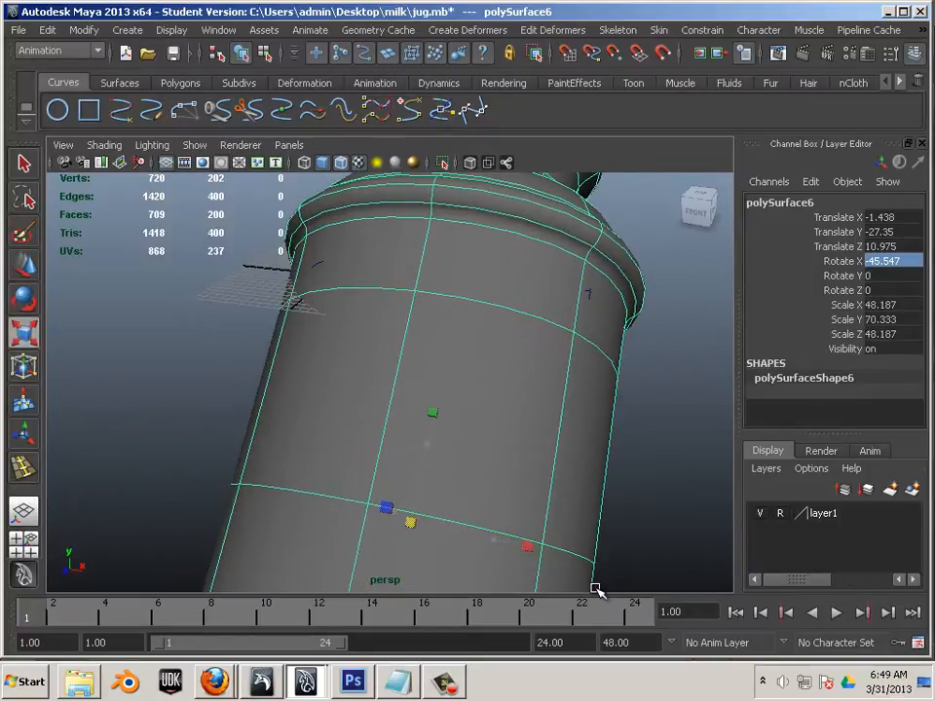
pyautogui.press('e')
pyautogui.moveTo(449, 466); pyautogui.dragTo(400, 459)
# Step: Move the tilted jug body down and back beneath the handle, to about Y -40.3 and Z 7
pyautogui.press('w')
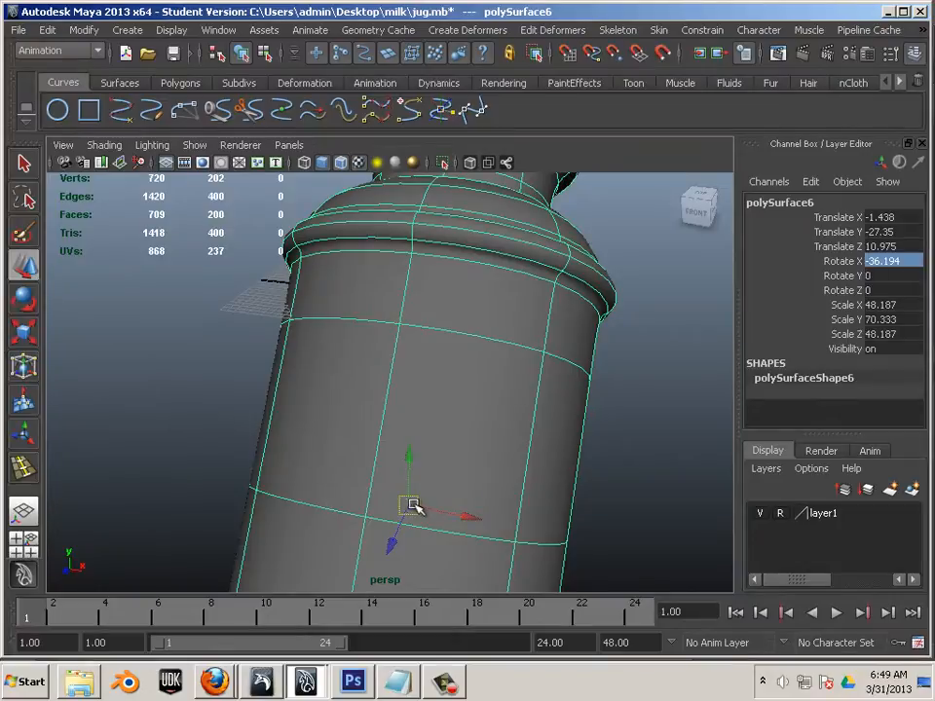
pyautogui.moveTo(410, 507); pyautogui.dragTo(365, 490)
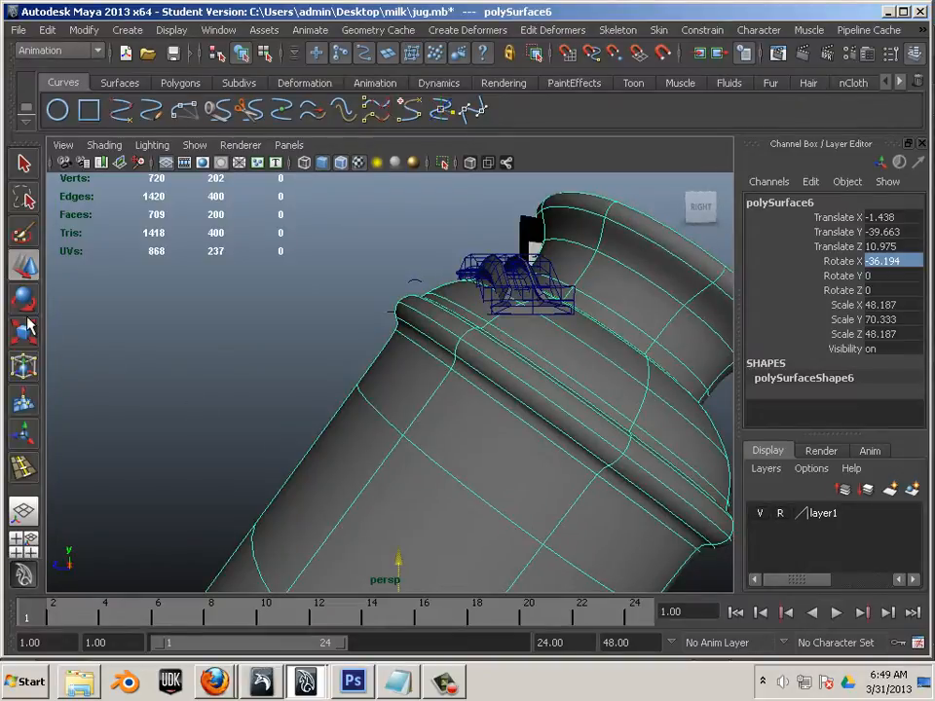
pyautogui.keyDown('alt'); pyautogui.moveTo(400, 469); pyautogui.dragTo(346, 470, button='right'); pyautogui.keyUp('alt')
pyautogui.keyDown('alt'); pyautogui.moveTo(347, 470); pyautogui.dragTo(353, 444, button='middle'); pyautogui.keyUp('alt')
pyautogui.moveTo(404, 489); pyautogui.dragTo(407, 500)
pyautogui.moveTo(358, 553); pyautogui.dragTo(528, 521)
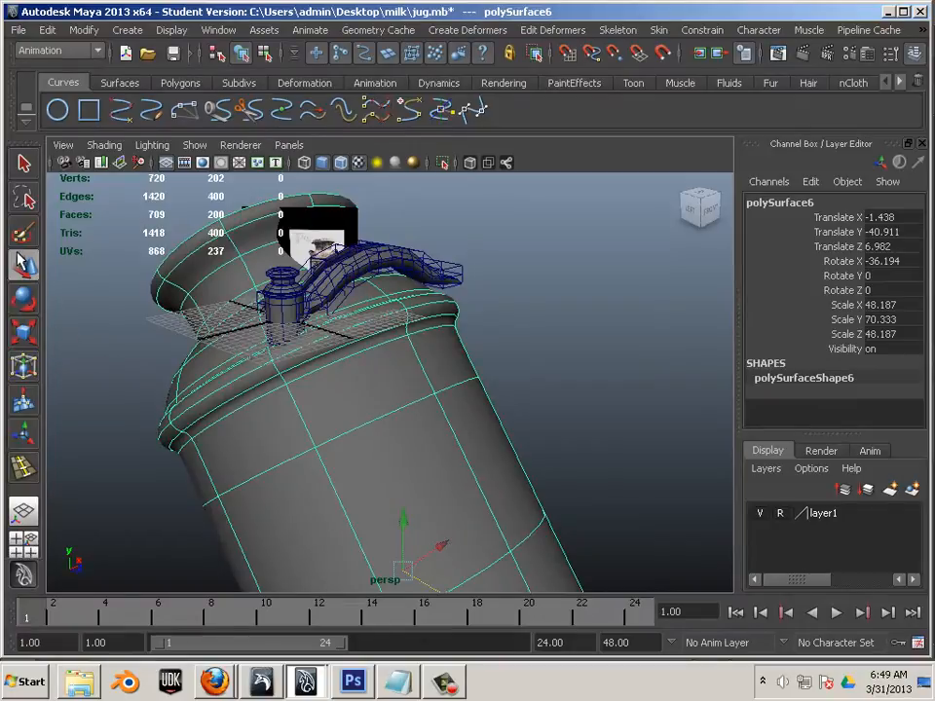
pyautogui.moveTo(409, 523)
pyautogui.mouseDown()
pyautogui.moveTo(402, 527)
pyautogui.moveTo(404, 516)
pyautogui.mouseUp()
# Step: Rotate the jug body to about -40.6 in X and shift it to about Z 10.7 so its shoulder sits under the handle
pyautogui.click(21, 300)
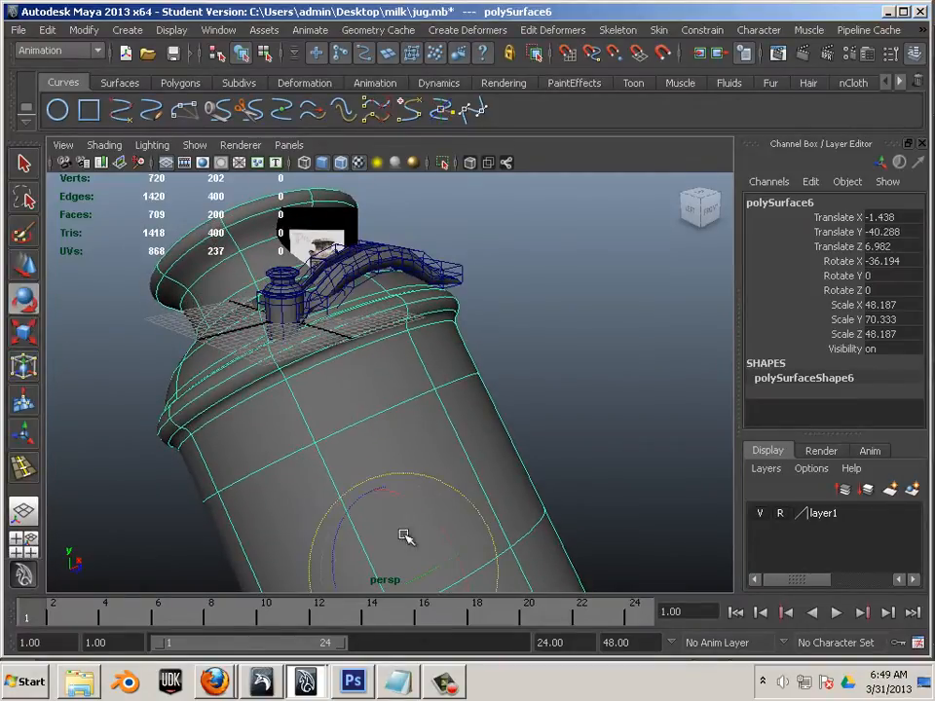
pyautogui.keyDown('alt'); pyautogui.moveTo(441, 532); pyautogui.dragTo(459, 497, button='middle'); pyautogui.keyUp('alt')
pyautogui.moveTo(460, 492); pyautogui.dragTo(444, 479)
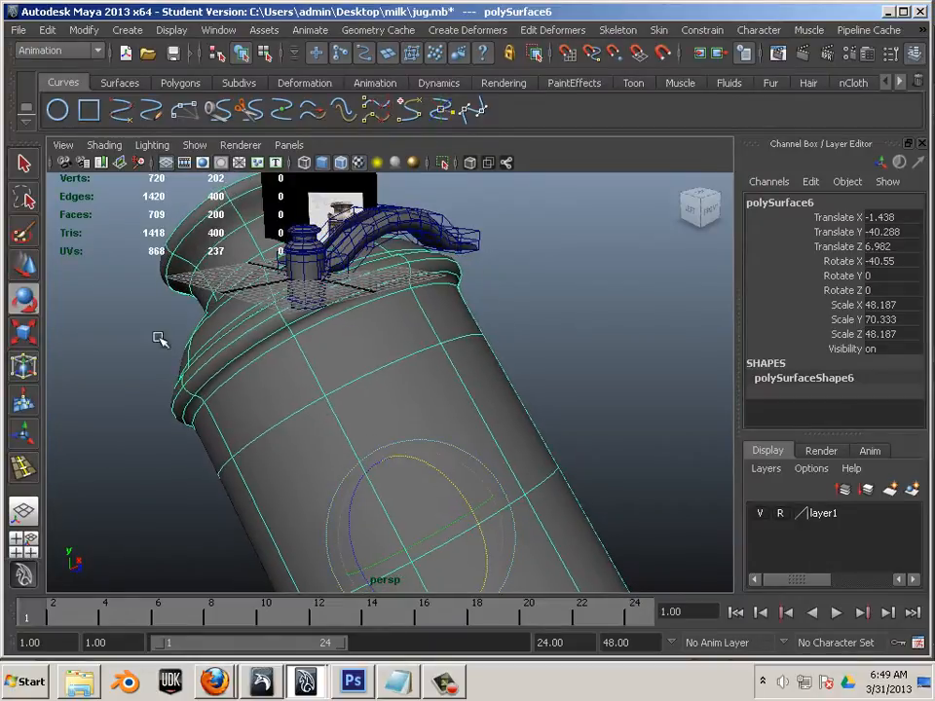
pyautogui.click(24, 272)
pyautogui.moveTo(472, 578); pyautogui.dragTo(515, 598)
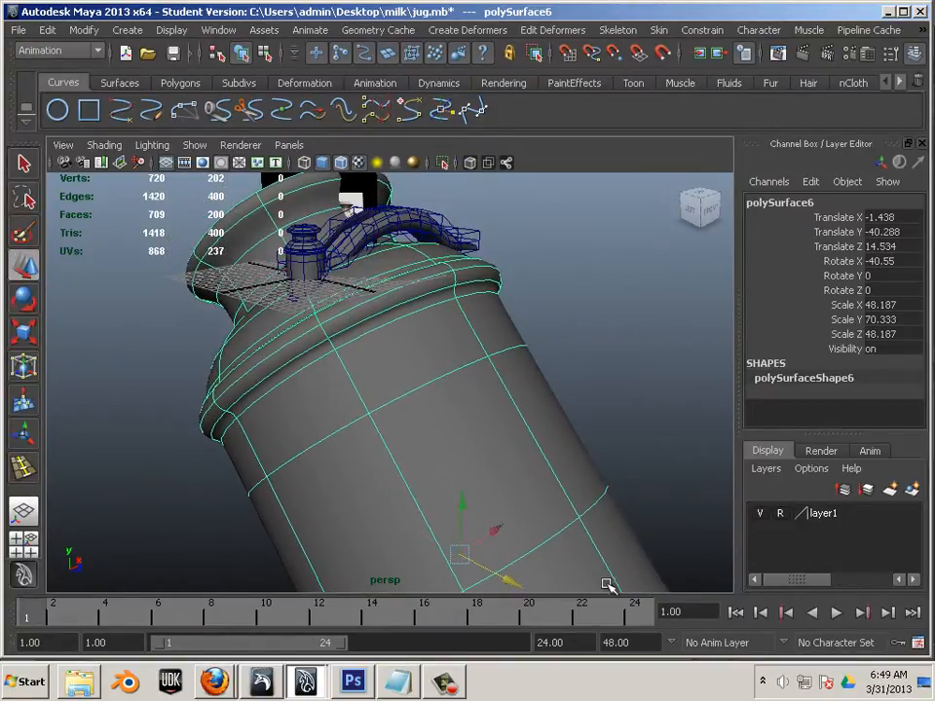
pyautogui.keyDown('alt'); pyautogui.moveTo(607, 584); pyautogui.dragTo(367, 418); pyautogui.keyUp('alt')
pyautogui.moveTo(311, 530); pyautogui.dragTo(407, 461)
# Step: Select the four middle columns of the handle's lattice points and raise them to make the arch taller
pyautogui.keyDown('alt'); pyautogui.moveTo(407, 461); pyautogui.dragTo(555, 416, button='right'); pyautogui.keyUp('alt')
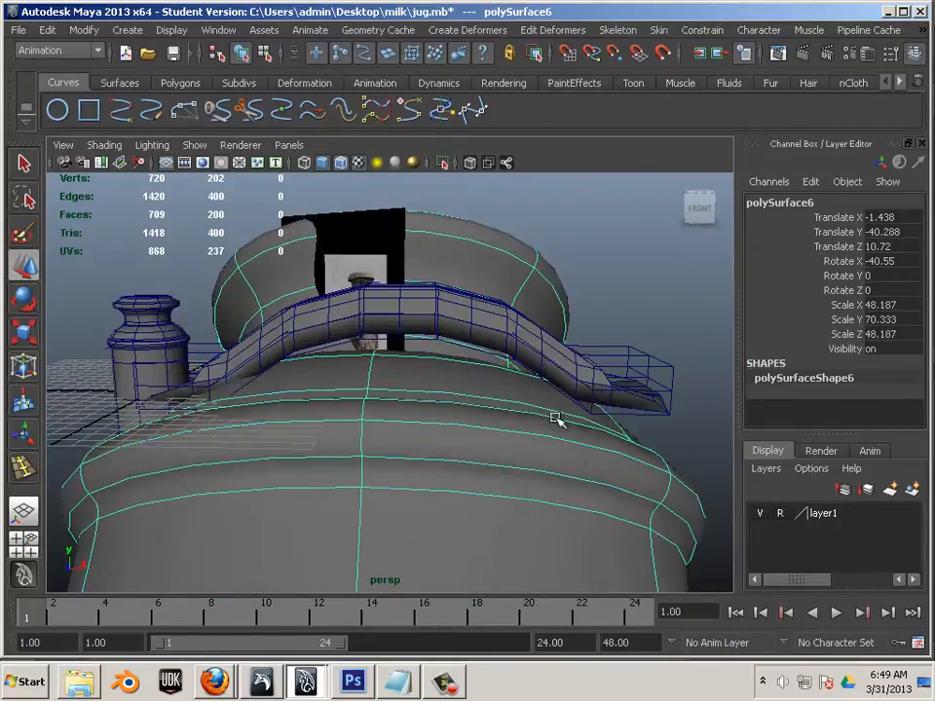
pyautogui.click(464, 300)
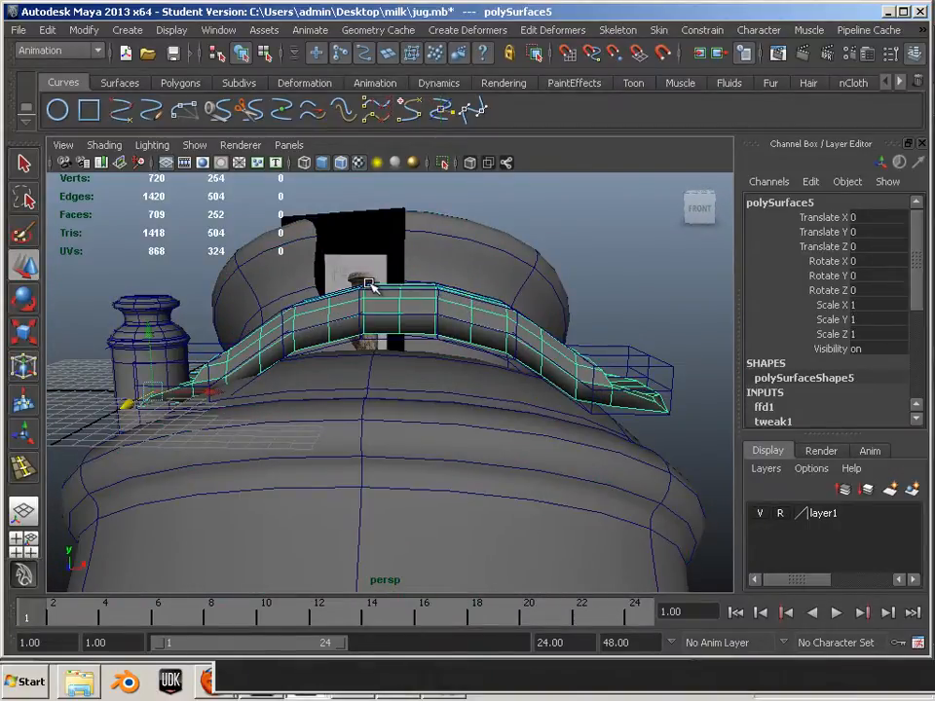
pyautogui.moveTo(369, 284); pyautogui.dragTo(379, 345, button='right')
pyautogui.keyDown('alt'); pyautogui.moveTo(380, 344); pyautogui.dragTo(383, 339); pyautogui.keyUp('alt')
pyautogui.click(655, 362)
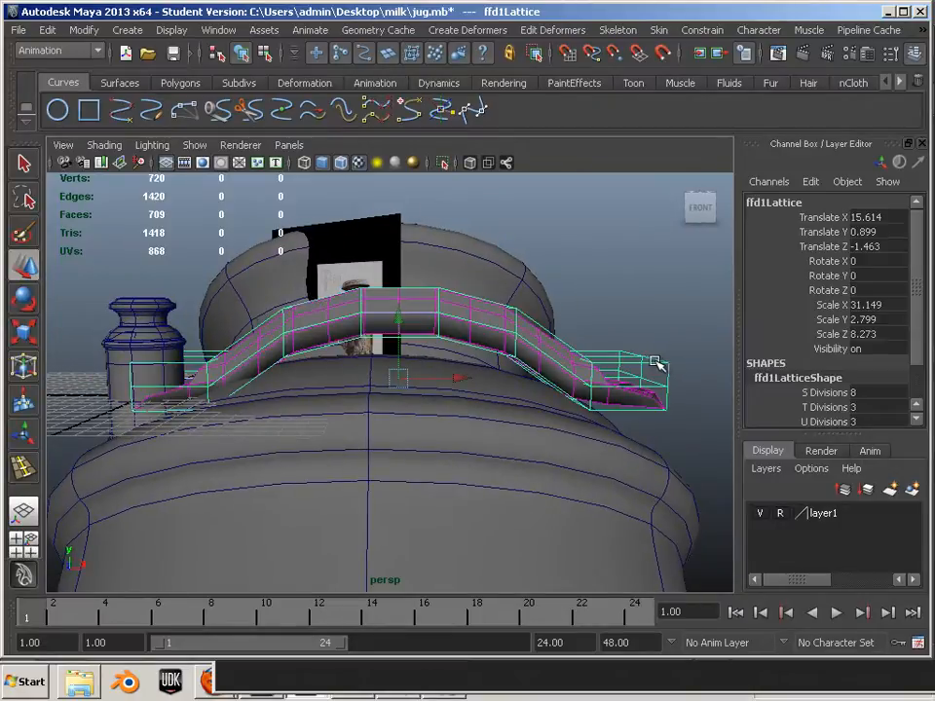
pyautogui.moveTo(657, 318); pyautogui.dragTo(624, 261, button='right')
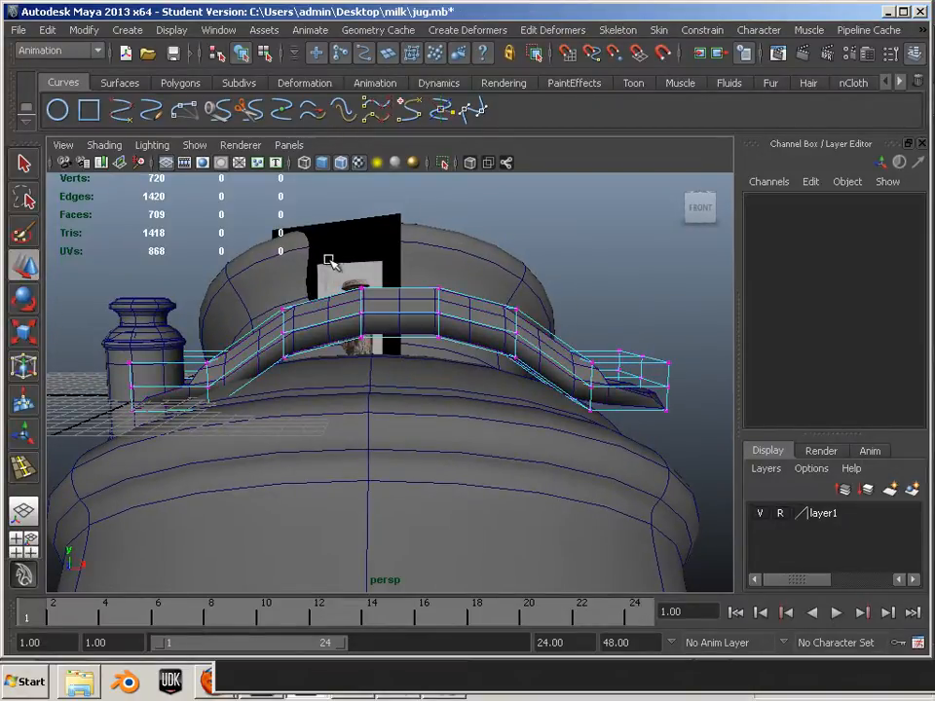
pyautogui.moveTo(532, 373); pyautogui.dragTo(533, 374)
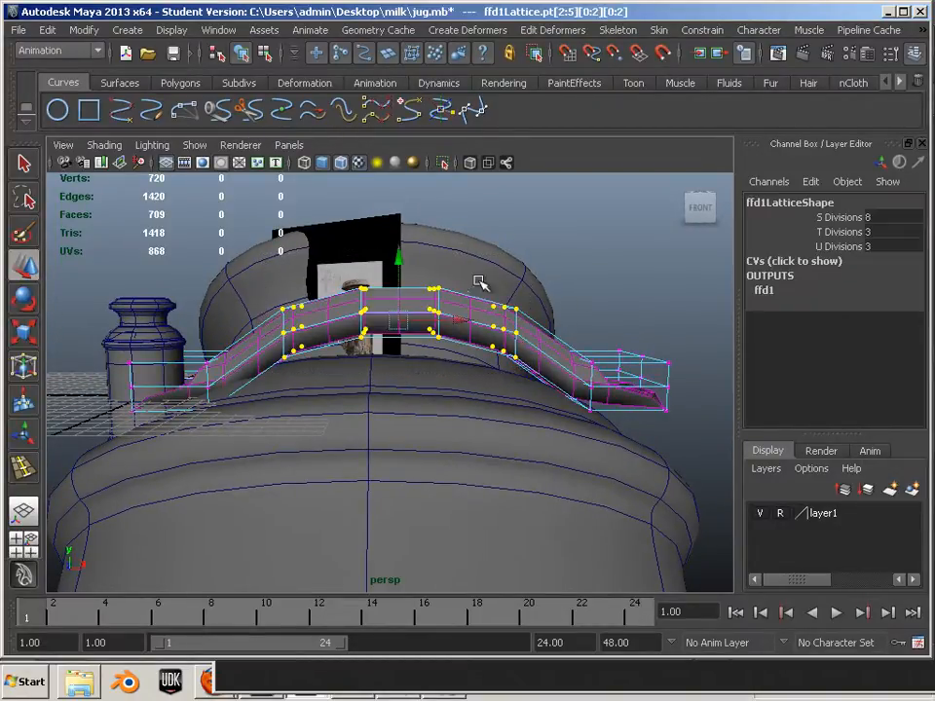
pyautogui.moveTo(402, 265); pyautogui.dragTo(402, 207)
pyautogui.keyDown('alt'); pyautogui.moveTo(487, 280); pyautogui.dragTo(543, 299); pyautogui.keyUp('alt')
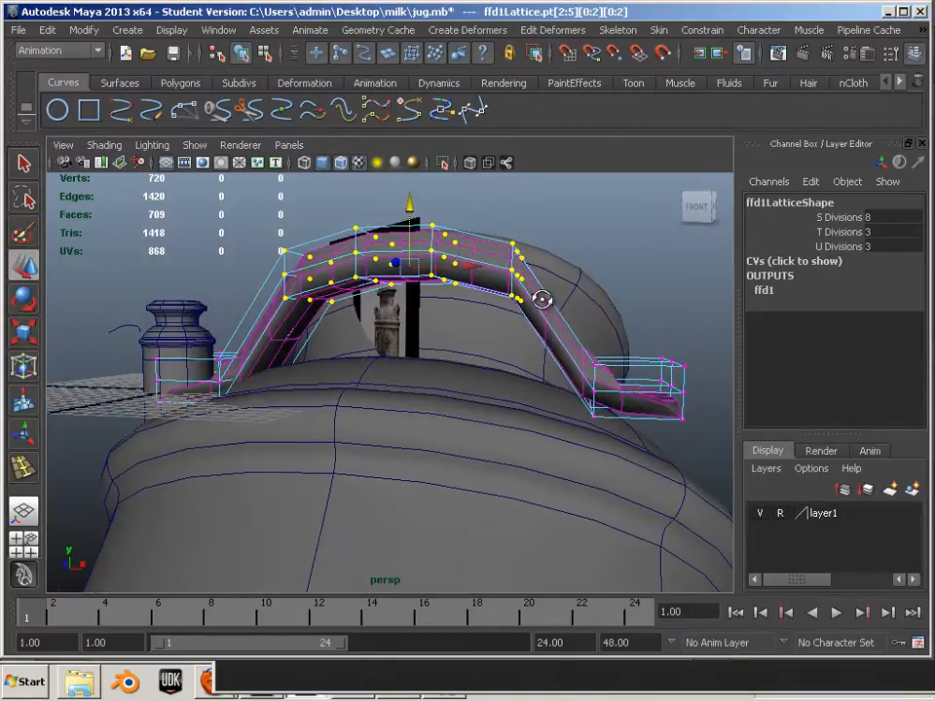
pyautogui.keyDown('alt'); pyautogui.moveTo(598, 371); pyautogui.dragTo(619, 337); pyautogui.keyUp('alt')
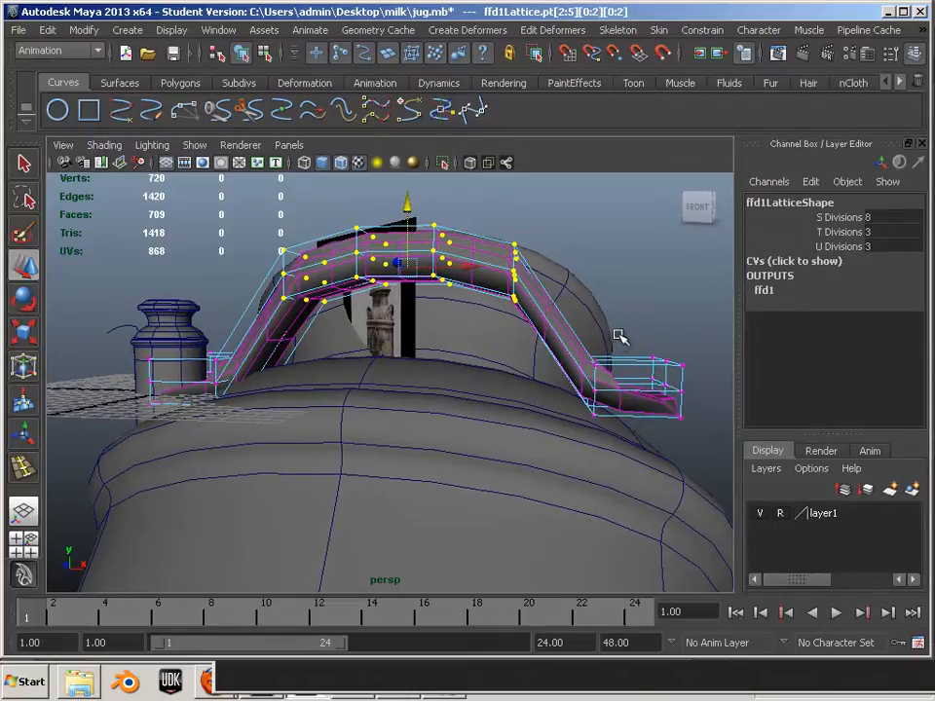
# Step: Scale the second lattice point columns from both handle ends closer together along X and raise them slightly
pyautogui.moveTo(569, 407); pyautogui.dragTo(547, 422)
pyautogui.keyDown('alt'); pyautogui.moveTo(290, 400); pyautogui.dragTo(352, 408); pyautogui.keyUp('alt')
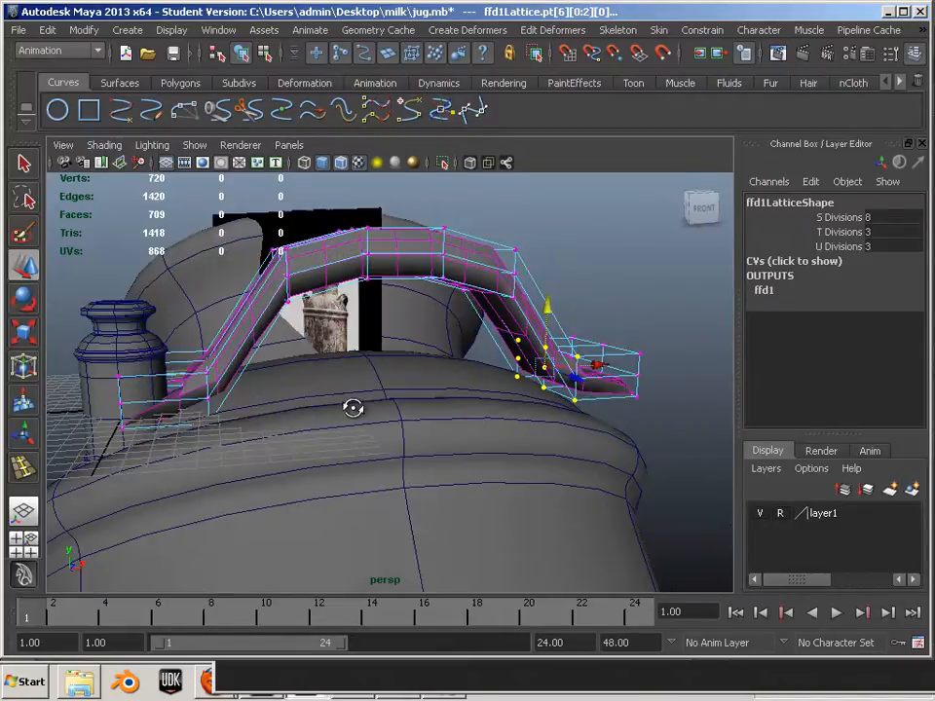
pyautogui.click(24, 299)
pyautogui.press('r')
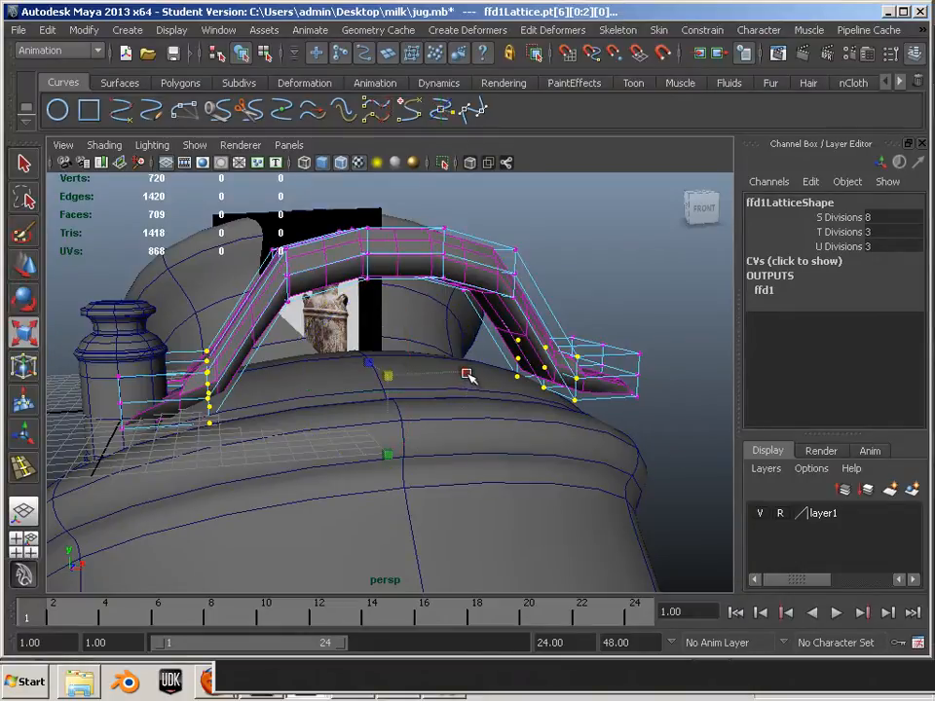
pyautogui.moveTo(468, 375); pyautogui.dragTo(453, 376)
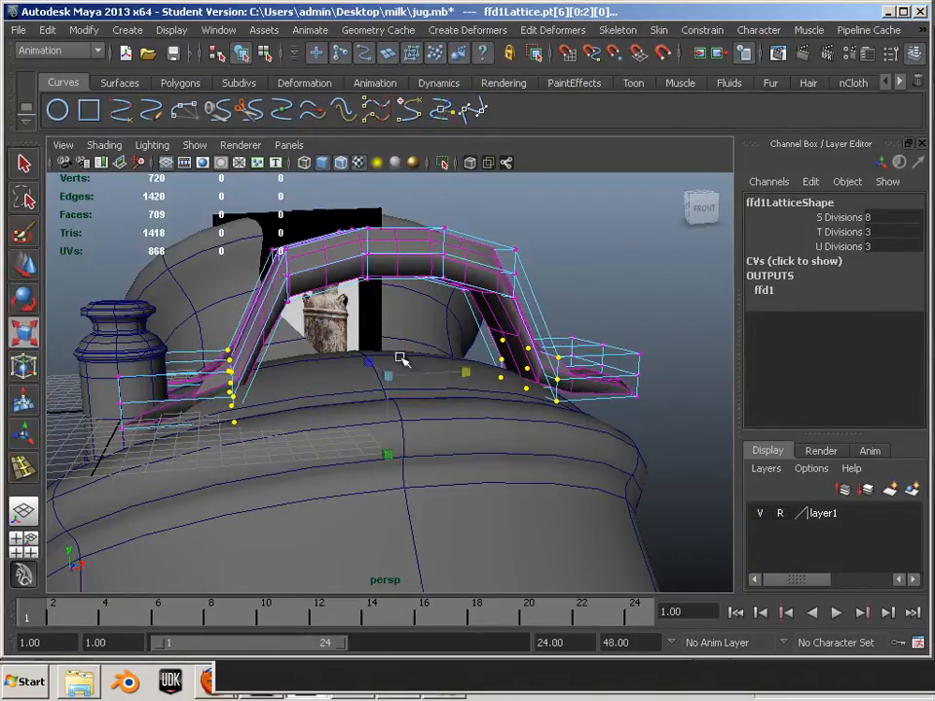
pyautogui.click(15, 260)
pyautogui.moveTo(386, 316); pyautogui.dragTo(382, 294)
pyautogui.keyDown('alt'); pyautogui.moveTo(462, 331); pyautogui.dragTo(405, 359); pyautogui.keyUp('alt')
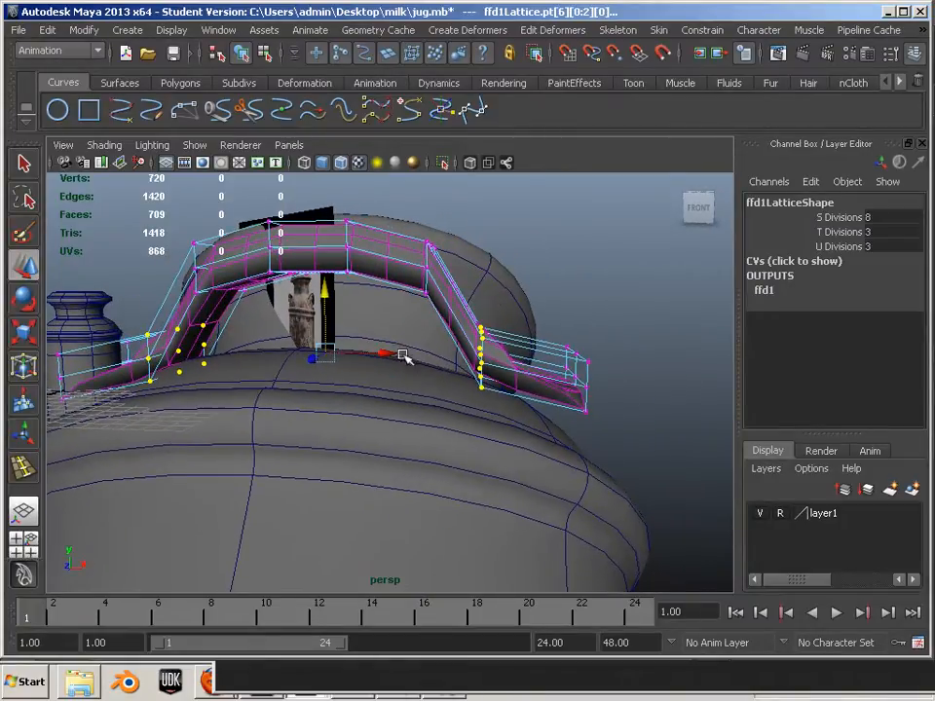
# Step: Lower the outermost lattice point columns at both handle ends toward the jug's shoulder
pyautogui.keyDown('alt'); pyautogui.moveTo(495, 453); pyautogui.dragTo(436, 412); pyautogui.keyUp('alt')
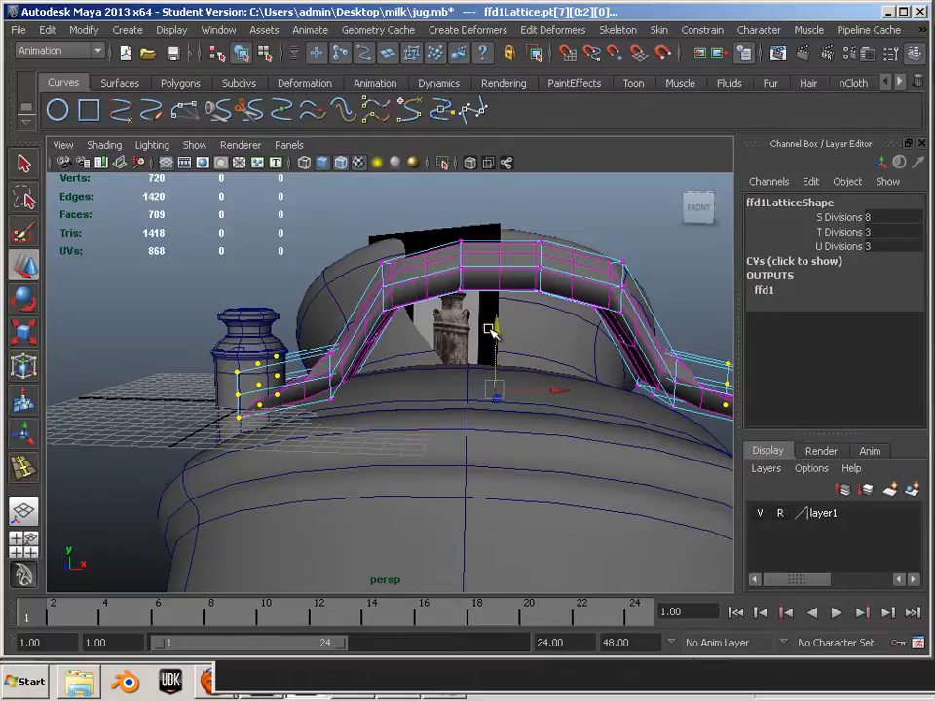
pyautogui.moveTo(490, 331); pyautogui.dragTo(464, 365)
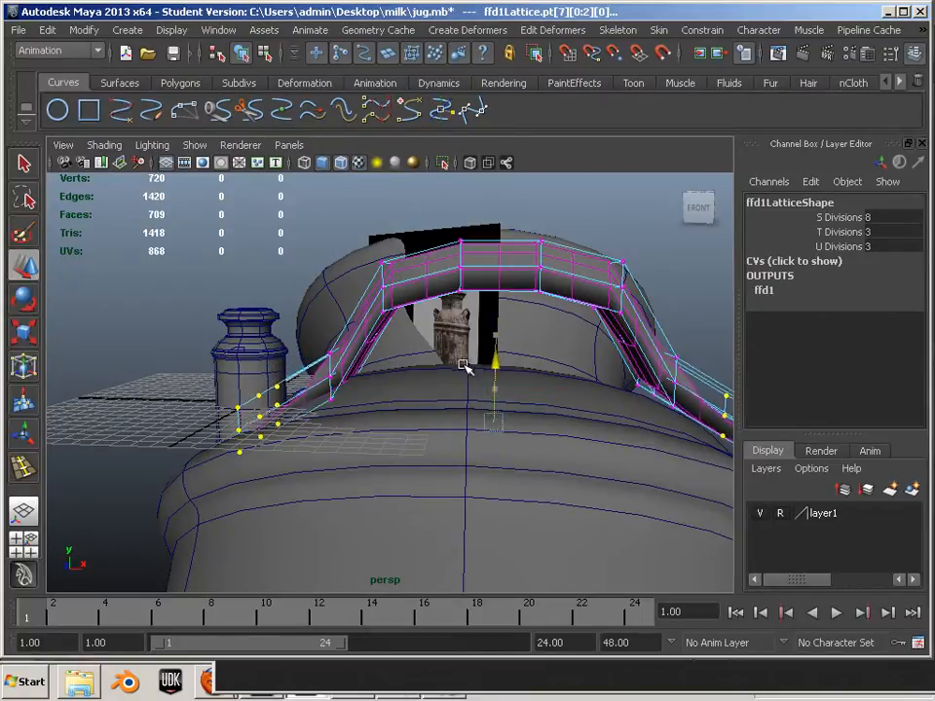
pyautogui.keyDown('alt'); pyautogui.moveTo(335, 278); pyautogui.dragTo(333, 387); pyautogui.keyUp('alt')
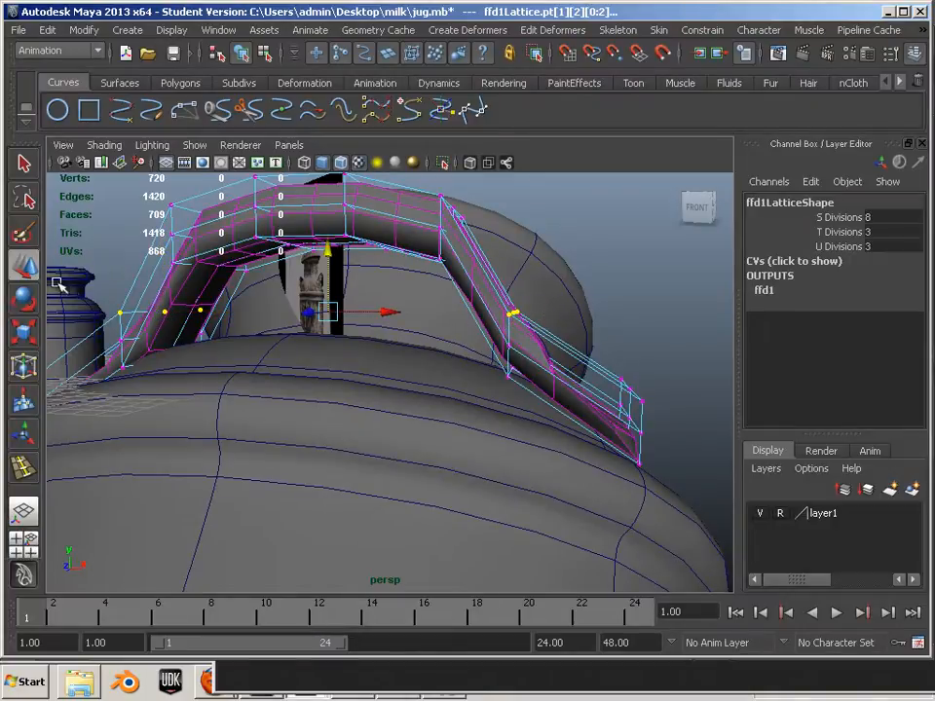
# Step: Spread the upper lattice points of the second columns from both handle ends apart along X and select the middle-row points there
pyautogui.click(23, 328)
pyautogui.moveTo(248, 309); pyautogui.dragTo(238, 311, button='middle')
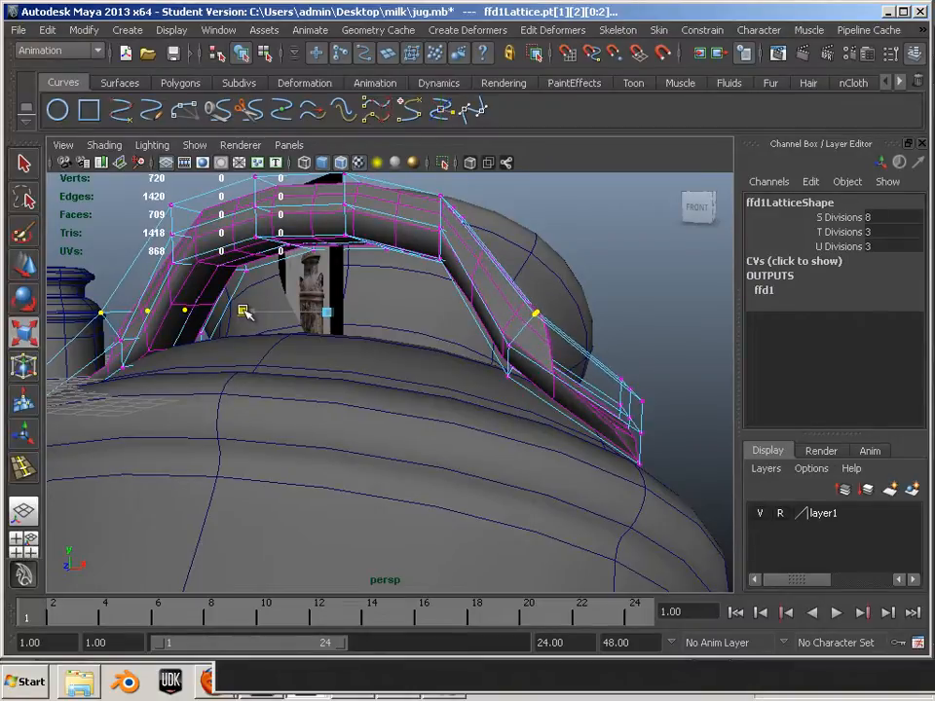
pyautogui.moveTo(453, 378)
pyautogui.keyDown('alt'); pyautogui.mouseDown()
pyautogui.moveTo(290, 386)
pyautogui.moveTo(280, 405)
pyautogui.moveTo(423, 367)
pyautogui.moveTo(499, 395)
pyautogui.moveTo(450, 374)
pyautogui.mouseUp(); pyautogui.keyUp('alt')
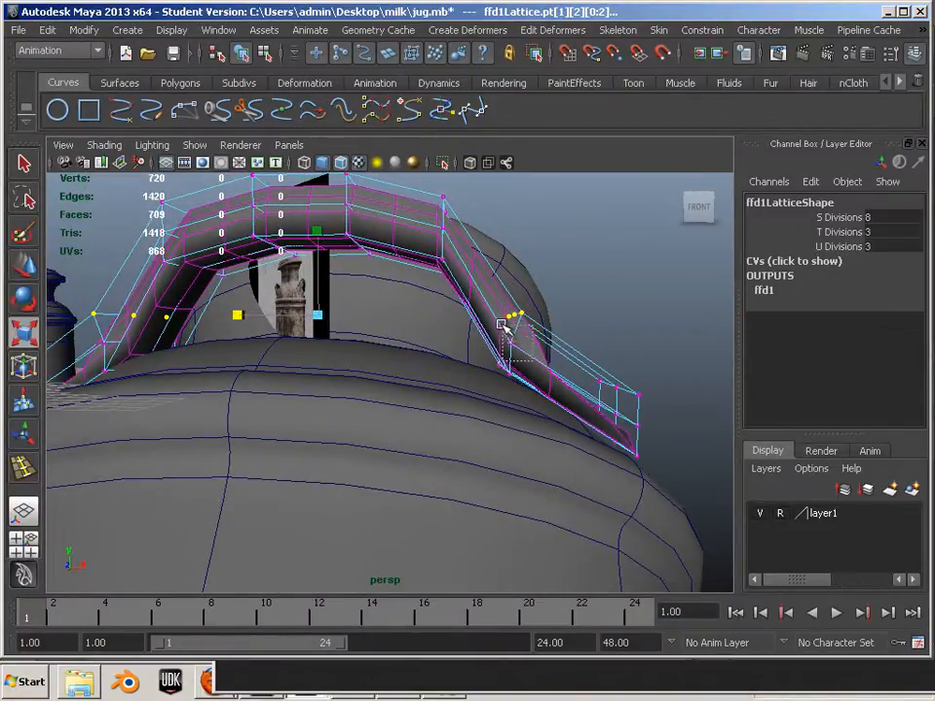
pyautogui.keyDown('alt'); pyautogui.moveTo(270, 378); pyautogui.dragTo(233, 345); pyautogui.keyUp('alt')
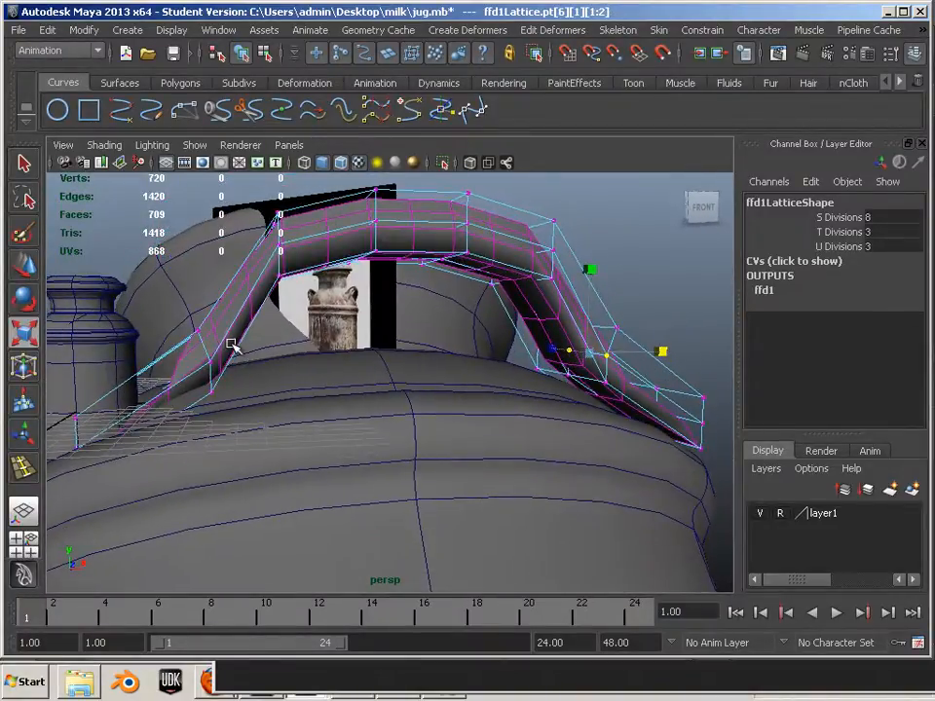
pyautogui.keyDown('alt'); pyautogui.moveTo(346, 385); pyautogui.dragTo(459, 368); pyautogui.keyUp('alt')
# Step: Move the large tilted jug body along X to about -0.07 to centre it under the handle
pyautogui.click(476, 376)
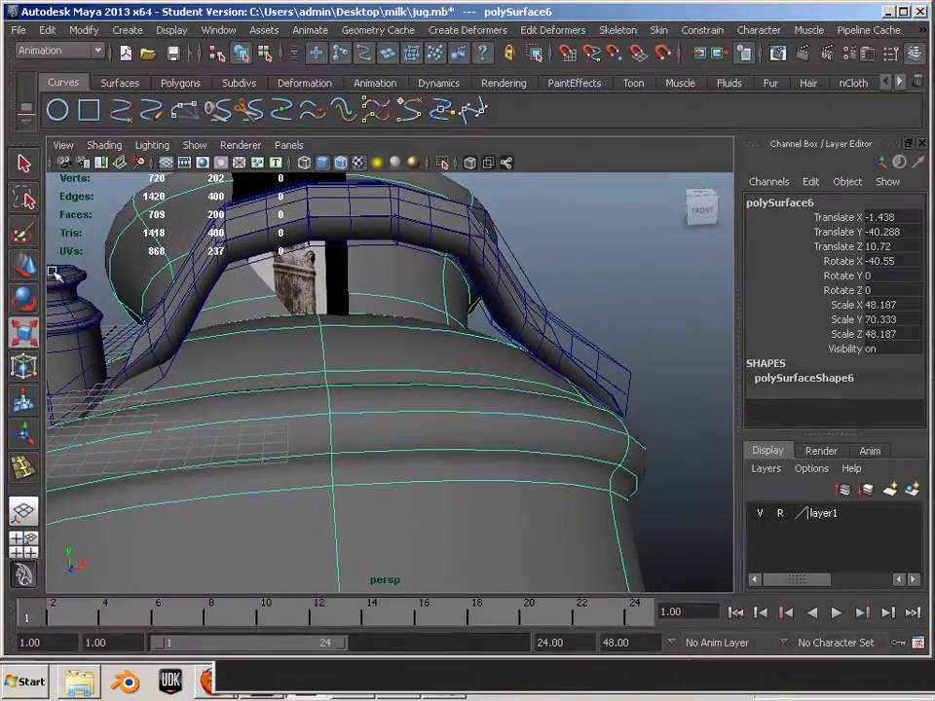
pyautogui.keyDown('alt'); pyautogui.moveTo(513, 440); pyautogui.dragTo(400, 447, button='right'); pyautogui.keyUp('alt')
pyautogui.keyDown('alt'); pyautogui.moveTo(441, 547); pyautogui.dragTo(455, 486, button='middle'); pyautogui.keyUp('alt')
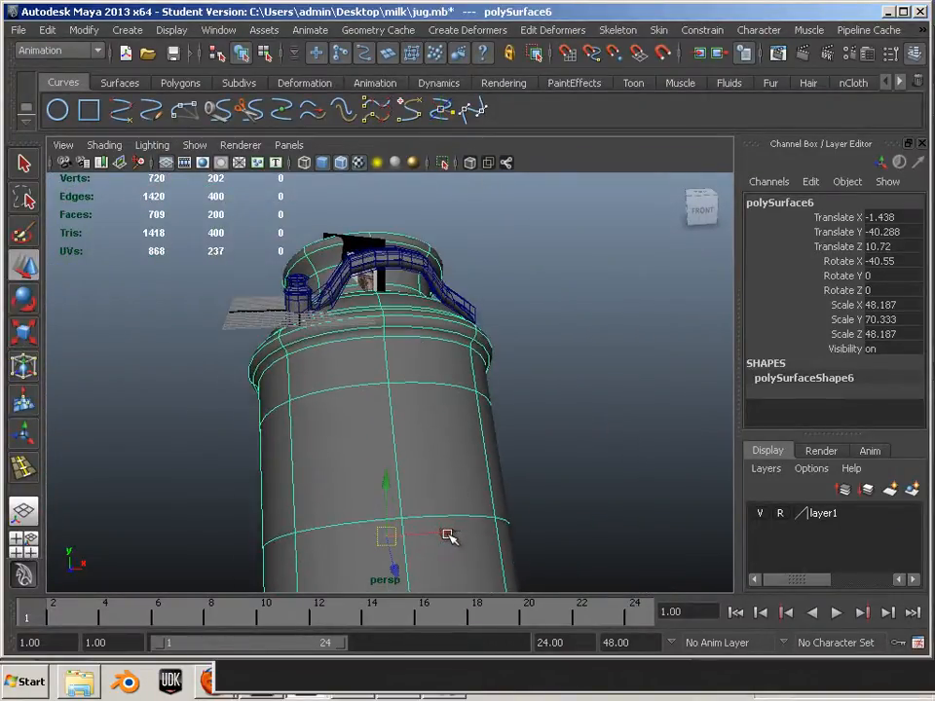
pyautogui.moveTo(447, 535); pyautogui.dragTo(456, 534)
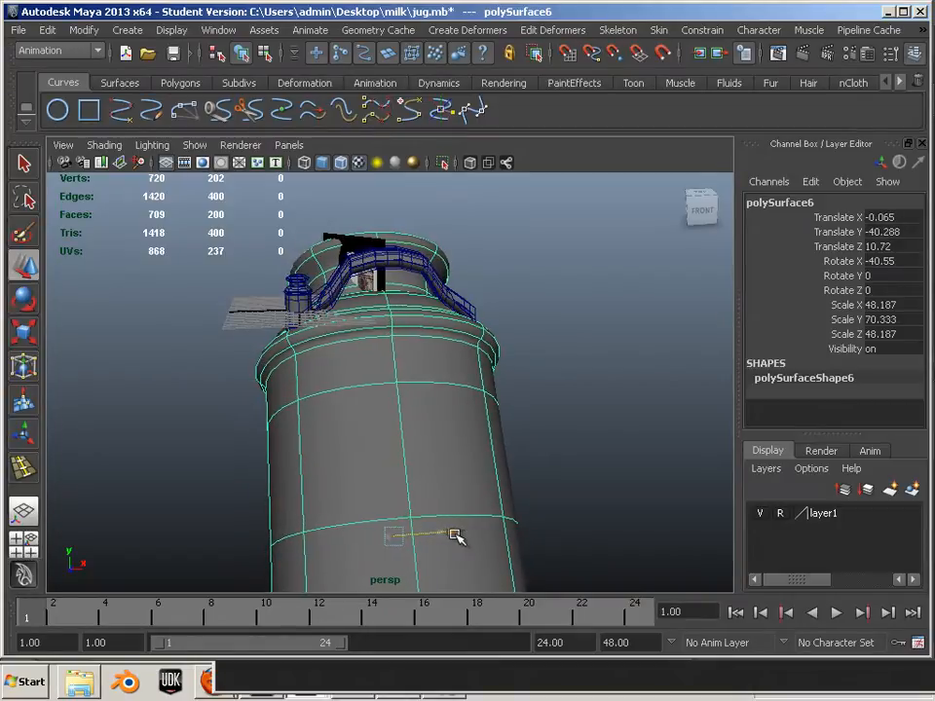
# Step: Select the small original jug with its lid and move both along X, well clear of the handle
pyautogui.click(299, 296)
pyautogui.keyDown('alt'); pyautogui.moveTo(318, 350); pyautogui.dragTo(213, 317, button='right'); pyautogui.keyUp('alt')
pyautogui.keyDown('shift'); pyautogui.click(246, 231); pyautogui.keyUp('shift')
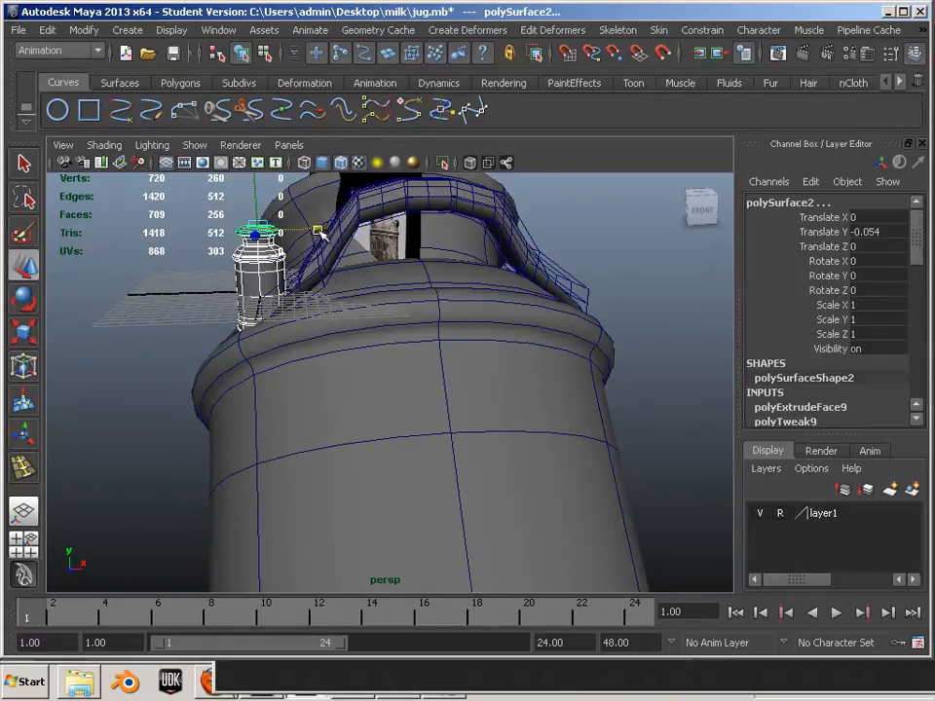
pyautogui.moveTo(318, 231); pyautogui.dragTo(130, 215)
# Step: Shift the large jug body along X to about 0.72 so it lines up with the handle's centre
pyautogui.keyDown('alt'); pyautogui.moveTo(271, 340); pyautogui.dragTo(272, 370); pyautogui.keyUp('alt')
pyautogui.click(471, 419)
pyautogui.scroll(-3, 493, 467)
pyautogui.keyDown('alt'); pyautogui.moveTo(493, 467); pyautogui.dragTo(490, 538); pyautogui.keyUp('alt')
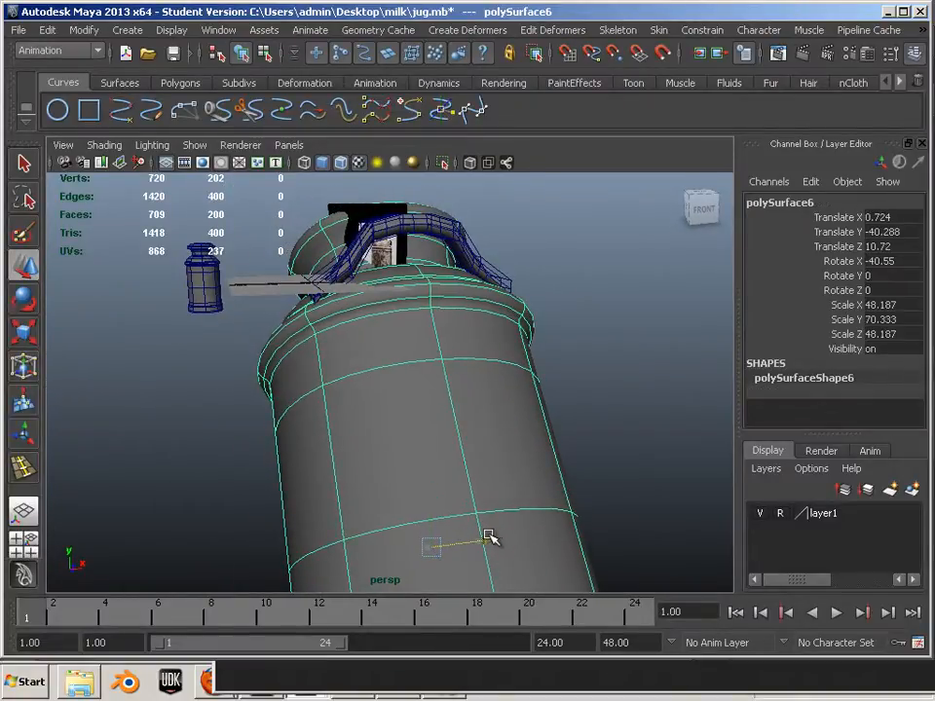
# Step: Lower the large jug body to about Y -41.53 so its shoulder sits beneath the handle's ends
pyautogui.click(639, 449)
pyautogui.keyDown('alt'); pyautogui.moveTo(612, 426); pyautogui.dragTo(508, 467); pyautogui.keyUp('alt')
pyautogui.scroll(3, 565, 468)
pyautogui.moveTo(565, 468)
pyautogui.keyDown('alt'); pyautogui.mouseDown()
pyautogui.moveTo(463, 445)
pyautogui.moveTo(469, 495)
pyautogui.moveTo(505, 486)
pyautogui.moveTo(515, 464)
pyautogui.moveTo(546, 484)
pyautogui.moveTo(565, 482)
pyautogui.moveTo(555, 457)
pyautogui.mouseUp(); pyautogui.keyUp('alt')
pyautogui.click(579, 317)
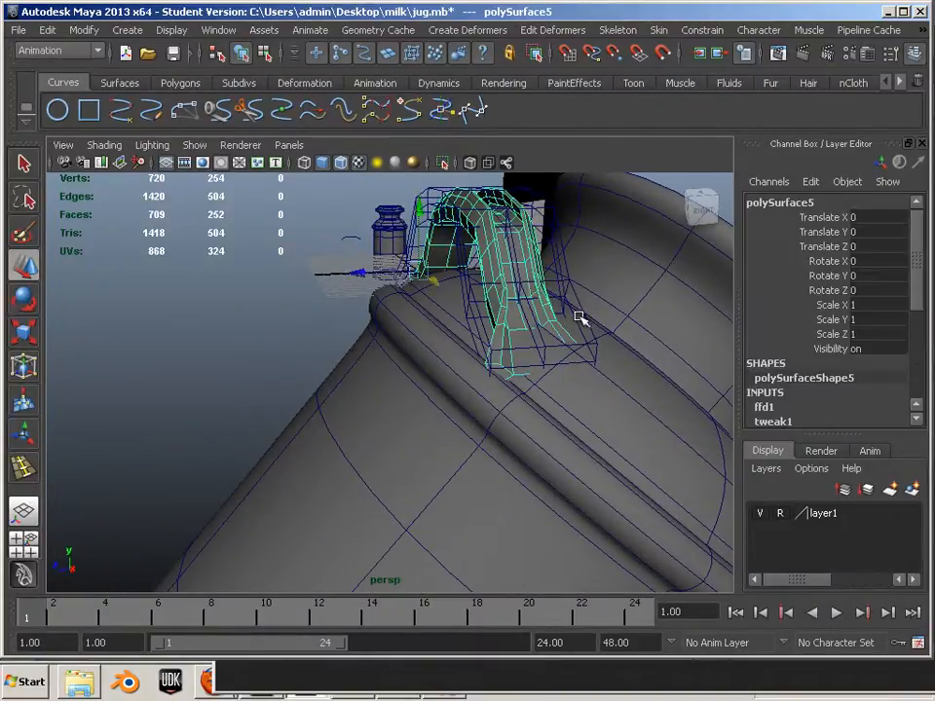
pyautogui.keyDown('alt'); pyautogui.moveTo(580, 317); pyautogui.dragTo(509, 431); pyautogui.keyUp('alt')
pyautogui.click(478, 471)
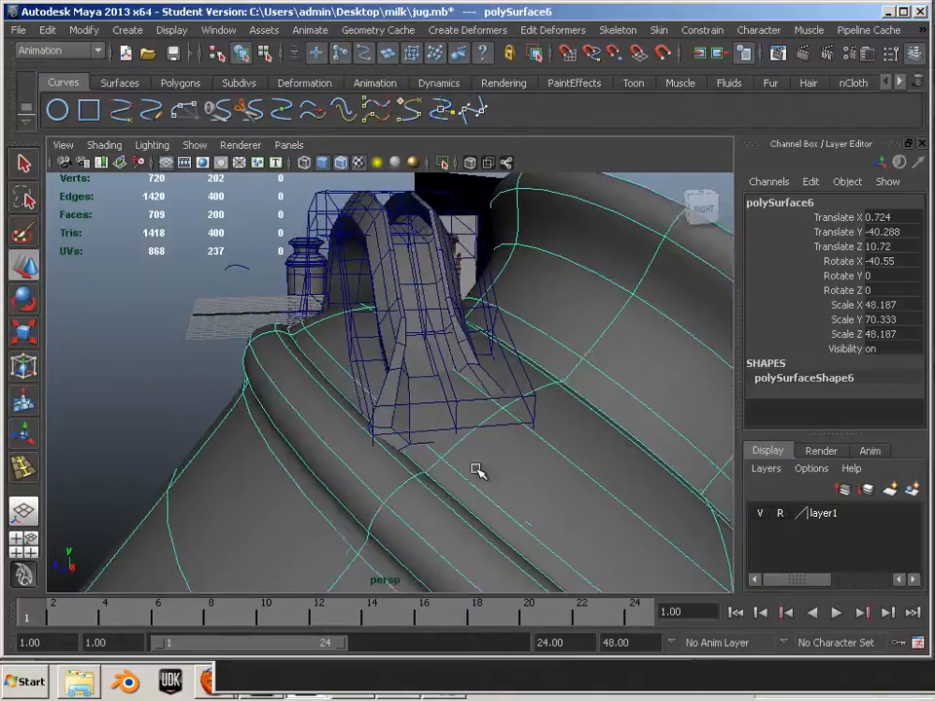
pyautogui.keyDown('alt'); pyautogui.moveTo(478, 471); pyautogui.dragTo(253, 440, button='right'); pyautogui.keyUp('alt')
pyautogui.keyDown('alt'); pyautogui.moveTo(322, 470); pyautogui.dragTo(346, 444, button='middle'); pyautogui.keyUp('alt')
pyautogui.moveTo(347, 458)
pyautogui.mouseDown()
pyautogui.moveTo(349, 476)
pyautogui.moveTo(350, 469)
pyautogui.mouseUp()
pyautogui.keyDown('alt'); pyautogui.moveTo(308, 434); pyautogui.dragTo(379, 438, button='right'); pyautogui.keyUp('alt')
pyautogui.keyDown('alt'); pyautogui.moveTo(380, 439); pyautogui.dragTo(463, 447); pyautogui.keyUp('alt')
pyautogui.keyDown('alt'); pyautogui.moveTo(463, 447); pyautogui.dragTo(516, 479, button='right'); pyautogui.keyUp('alt')
pyautogui.keyDown('alt'); pyautogui.moveTo(516, 479); pyautogui.dragTo(518, 492, button='middle'); pyautogui.keyUp('alt')
pyautogui.keyDown('alt'); pyautogui.moveTo(518, 492); pyautogui.dragTo(407, 431); pyautogui.keyUp('alt')
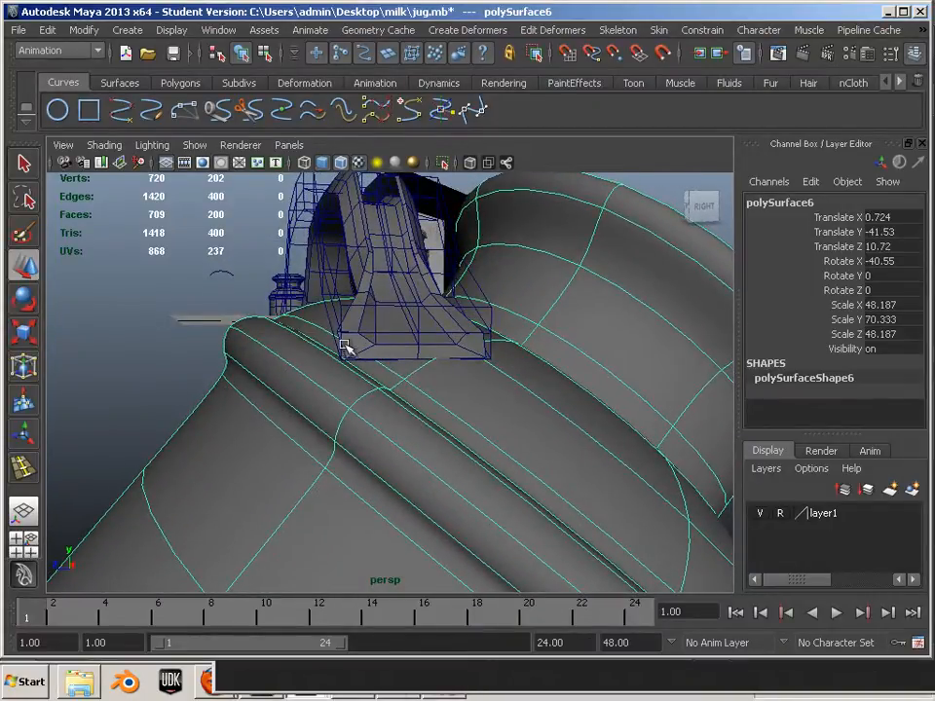
pyautogui.moveTo(345, 345); pyautogui.dragTo(324, 346, button='right')
pyautogui.keyDown('alt'); pyautogui.moveTo(324, 345); pyautogui.dragTo(301, 424); pyautogui.keyUp('alt')
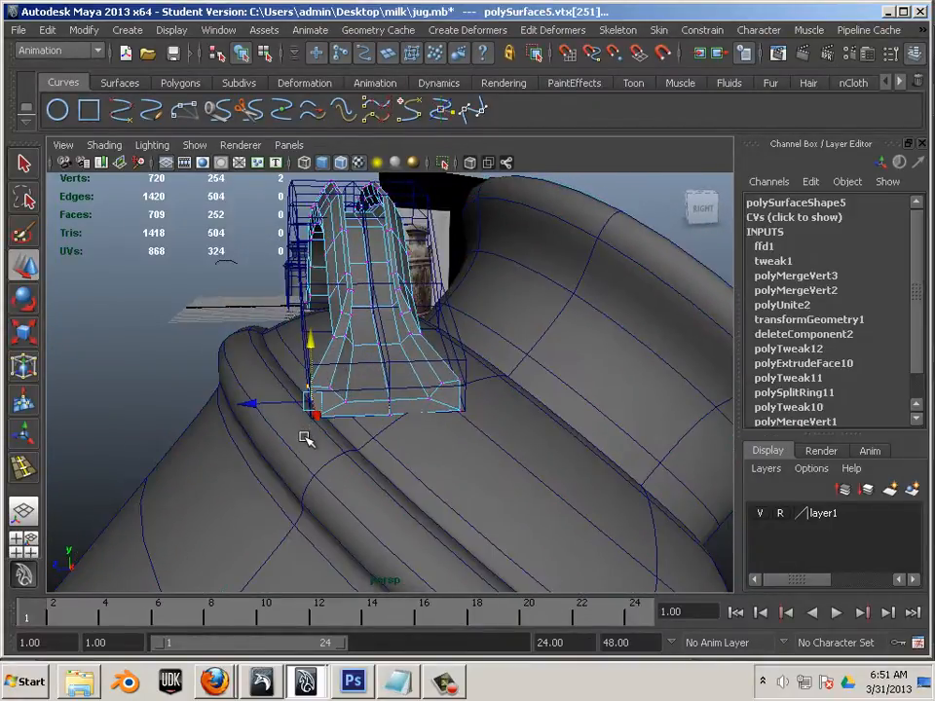
pyautogui.moveTo(309, 349); pyautogui.dragTo(308, 351)
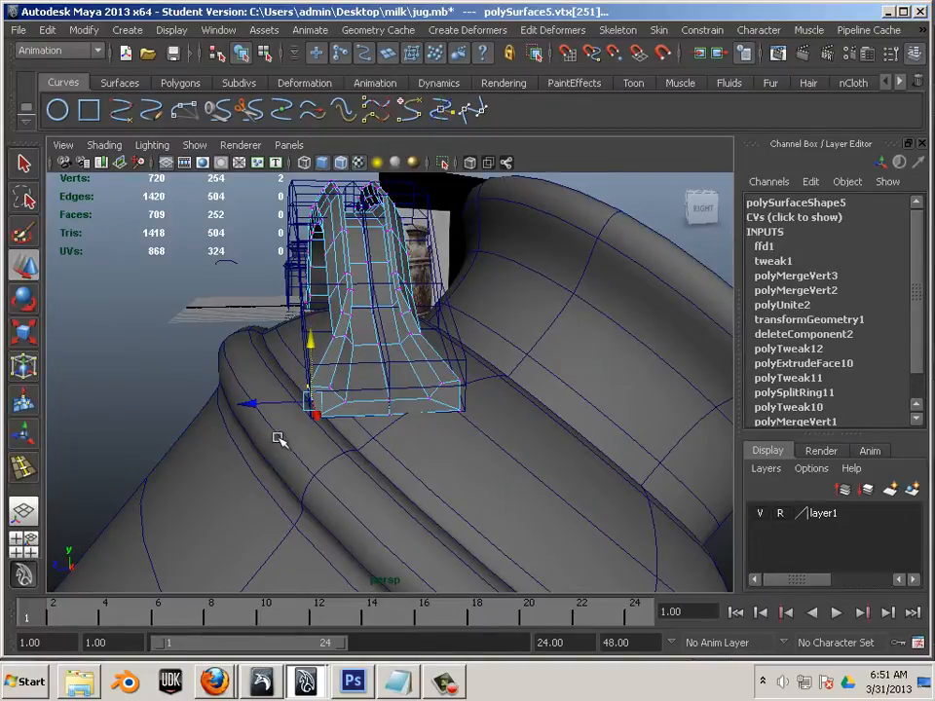
pyautogui.keyDown('alt'); pyautogui.moveTo(279, 439); pyautogui.dragTo(348, 440); pyautogui.keyUp('alt')
pyautogui.click(523, 335)
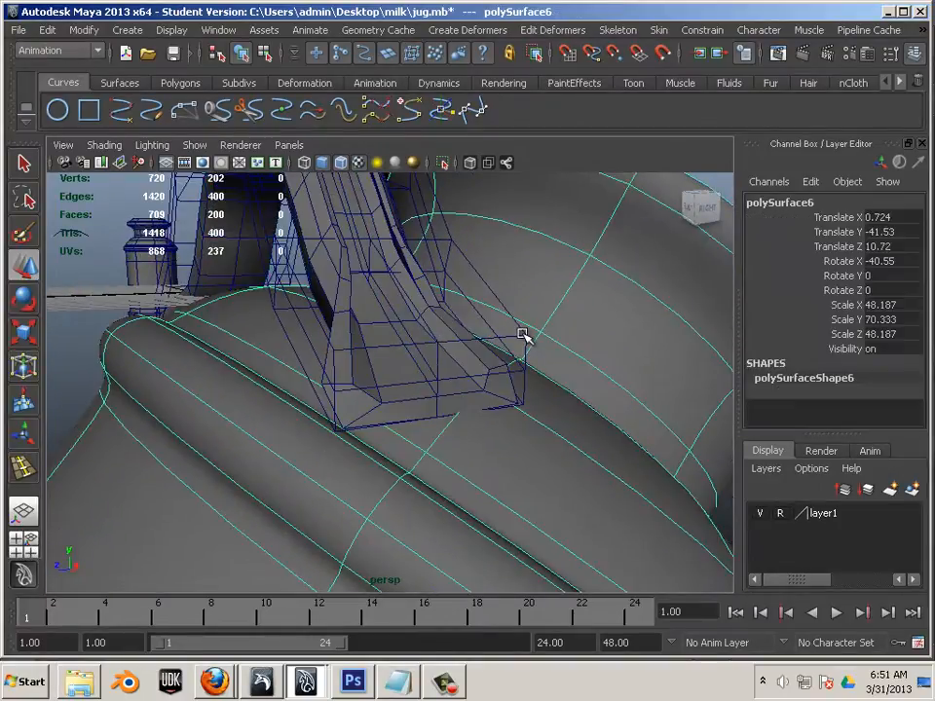
# Step: Lower the front corner lattice point columns at both handle ends so the feet follow the curve of the jug's shoulder
pyautogui.click(479, 328)
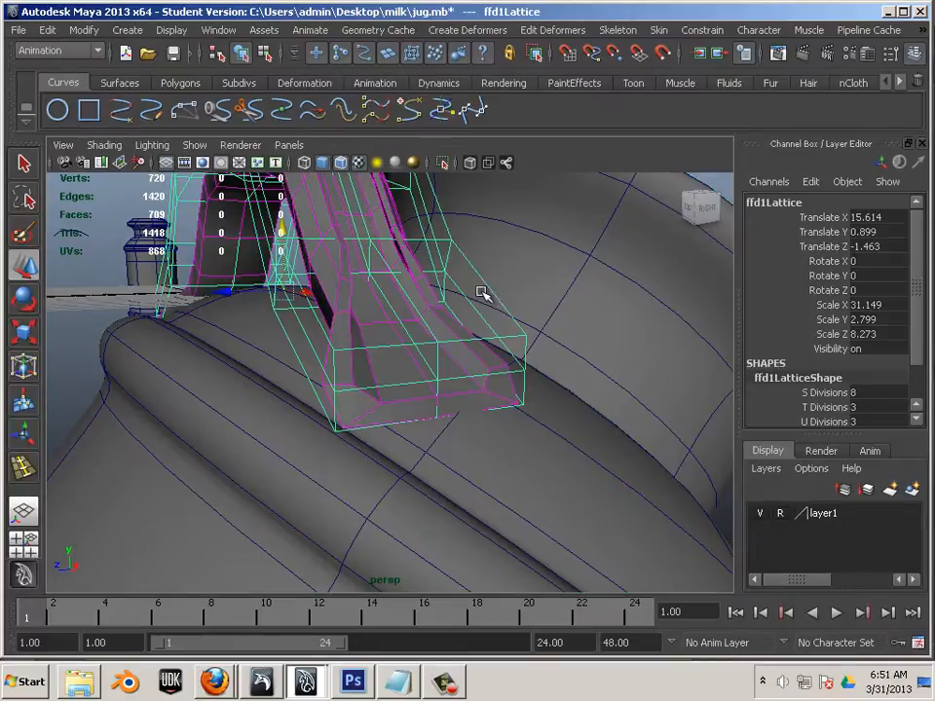
pyautogui.moveTo(422, 297); pyautogui.dragTo(434, 282, button='right')
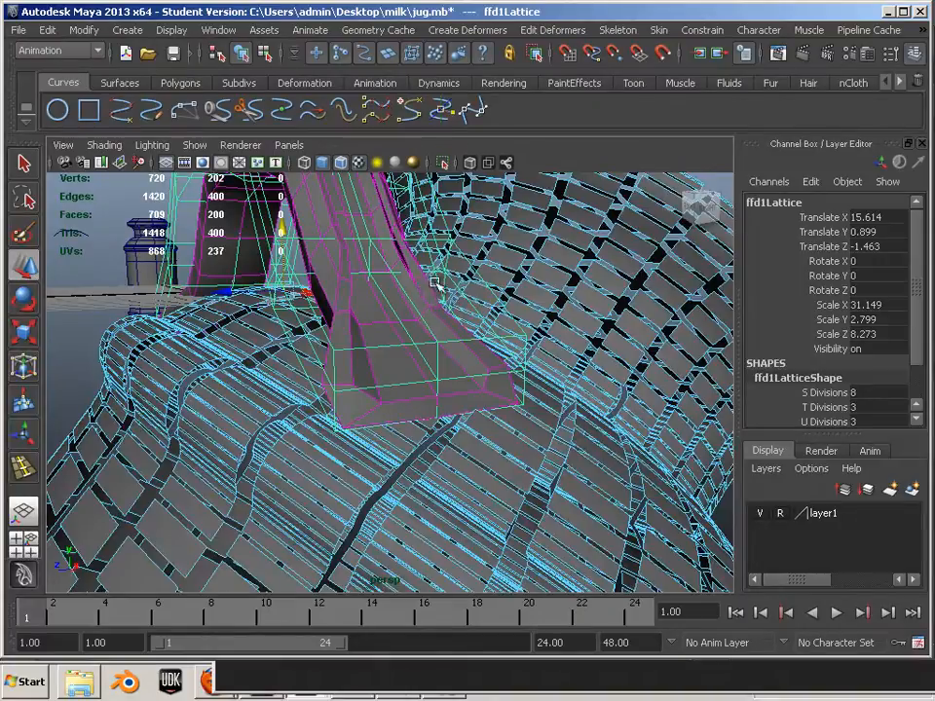
pyautogui.hotkey('ctrl', 'z')
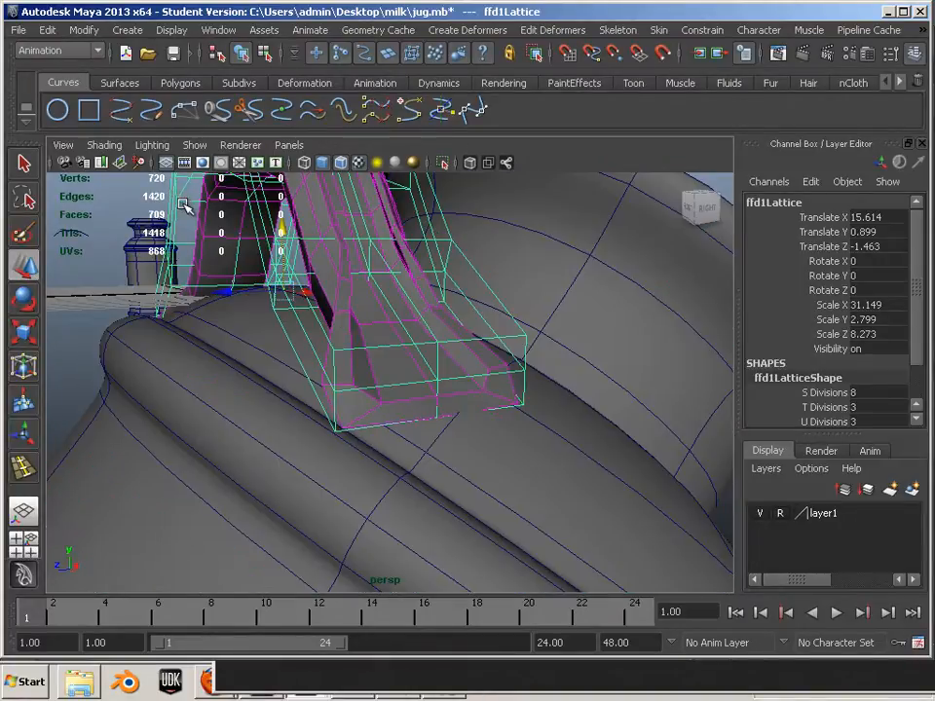
pyautogui.press('F9')
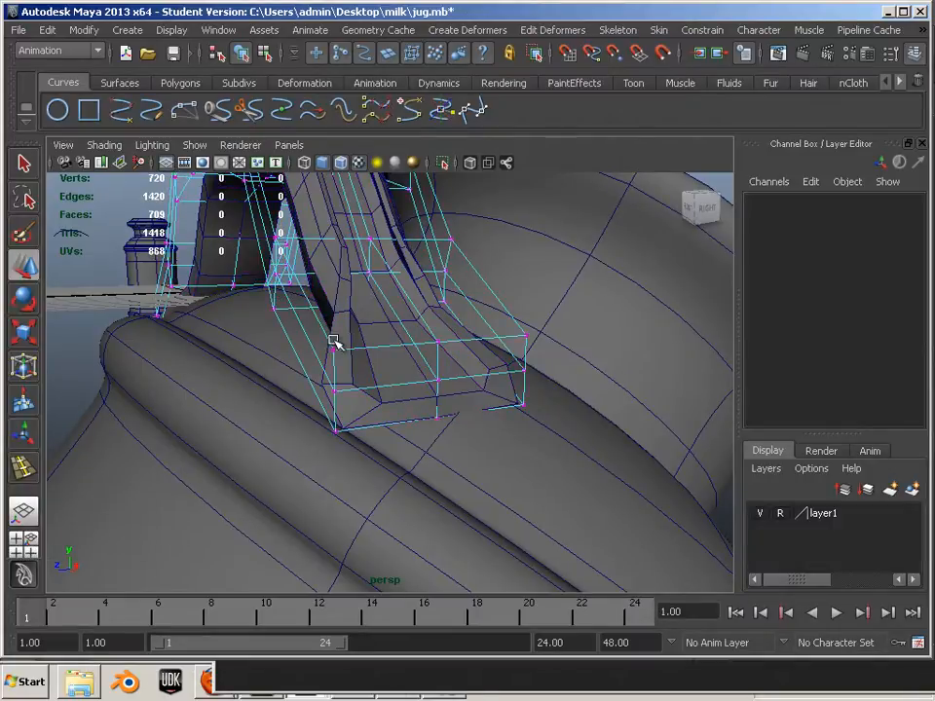
pyautogui.moveTo(287, 464); pyautogui.dragTo(288, 464)
pyautogui.moveTo(333, 323); pyautogui.dragTo(324, 353)
pyautogui.keyDown('alt'); pyautogui.moveTo(467, 386); pyautogui.dragTo(349, 344); pyautogui.keyUp('alt')
pyautogui.moveTo(295, 396); pyautogui.dragTo(292, 423)
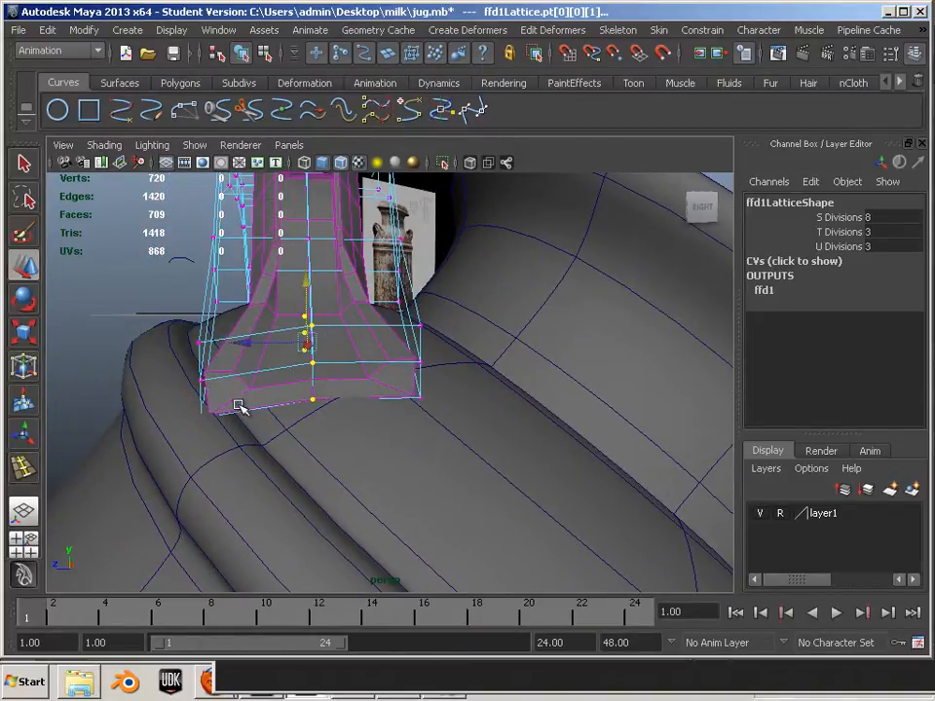
pyautogui.keyDown('alt'); pyautogui.moveTo(152, 403); pyautogui.dragTo(444, 458); pyautogui.keyUp('alt')
pyautogui.keyDown('shift'); pyautogui.moveTo(385, 523); pyautogui.dragTo(386, 524); pyautogui.keyUp('shift')
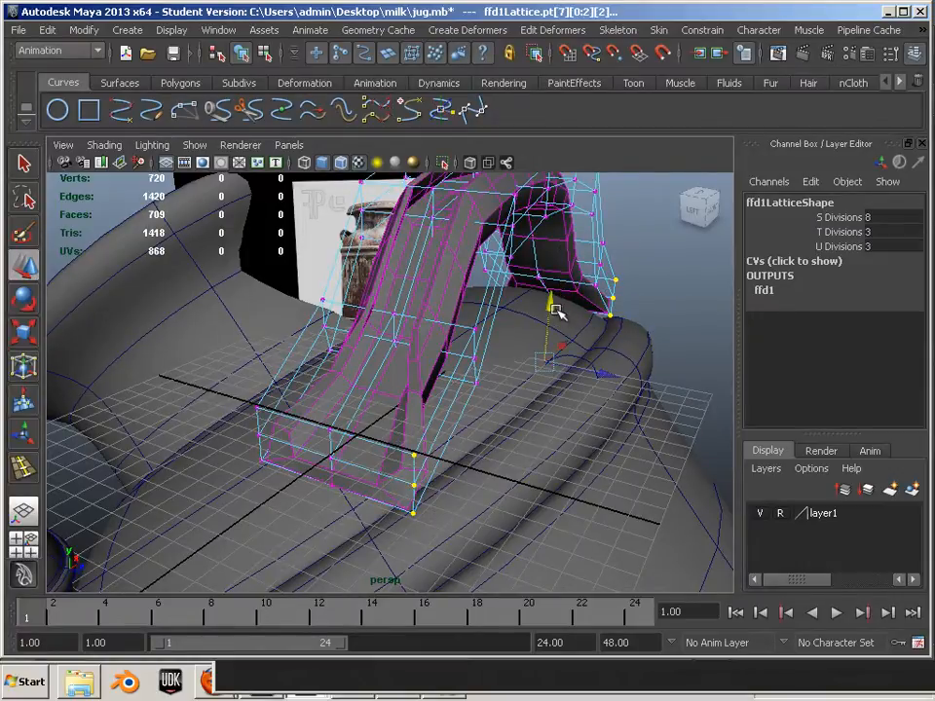
pyautogui.moveTo(552, 308); pyautogui.dragTo(432, 446)
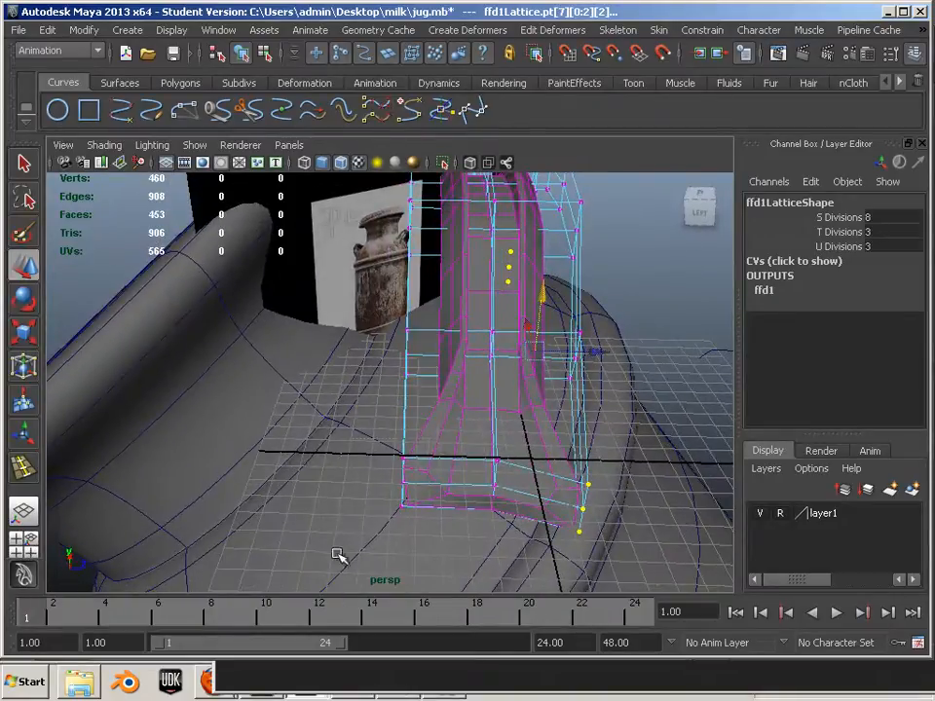
# Step: Move the back corner lattice columns at both handle ends toward the jug's neck, and scale the middle end columns along X
pyautogui.keyDown('alt'); pyautogui.moveTo(336, 554); pyautogui.dragTo(349, 389); pyautogui.keyUp('alt')
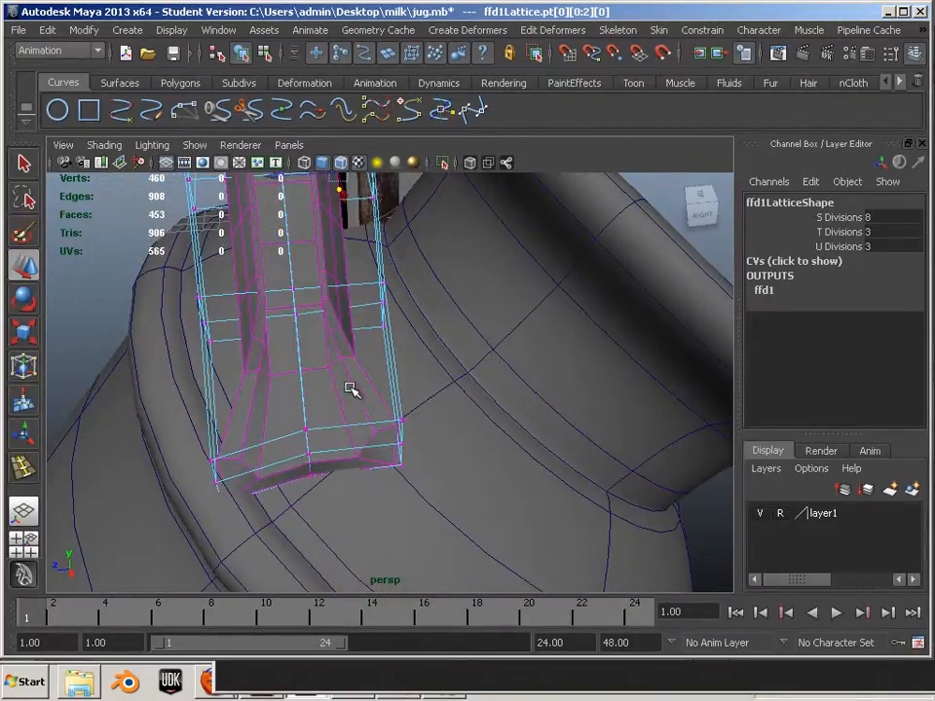
pyautogui.moveTo(306, 279); pyautogui.dragTo(331, 276)
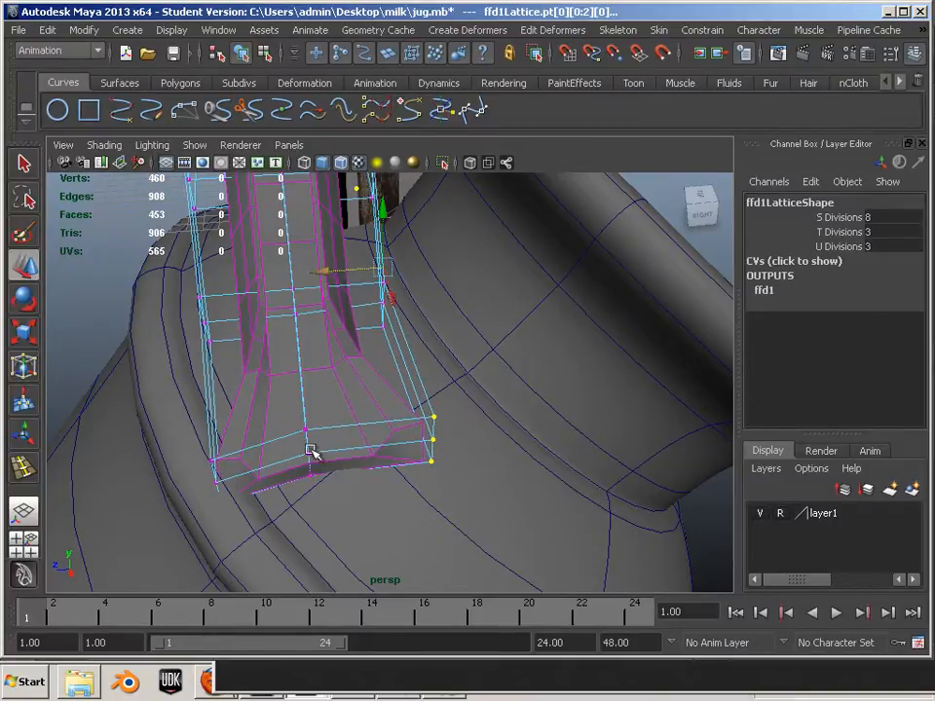
pyautogui.moveTo(310, 450)
pyautogui.mouseDown()
pyautogui.moveTo(282, 514)
pyautogui.moveTo(572, 526)
pyautogui.moveTo(405, 521)
pyautogui.moveTo(314, 455)
pyautogui.mouseUp()
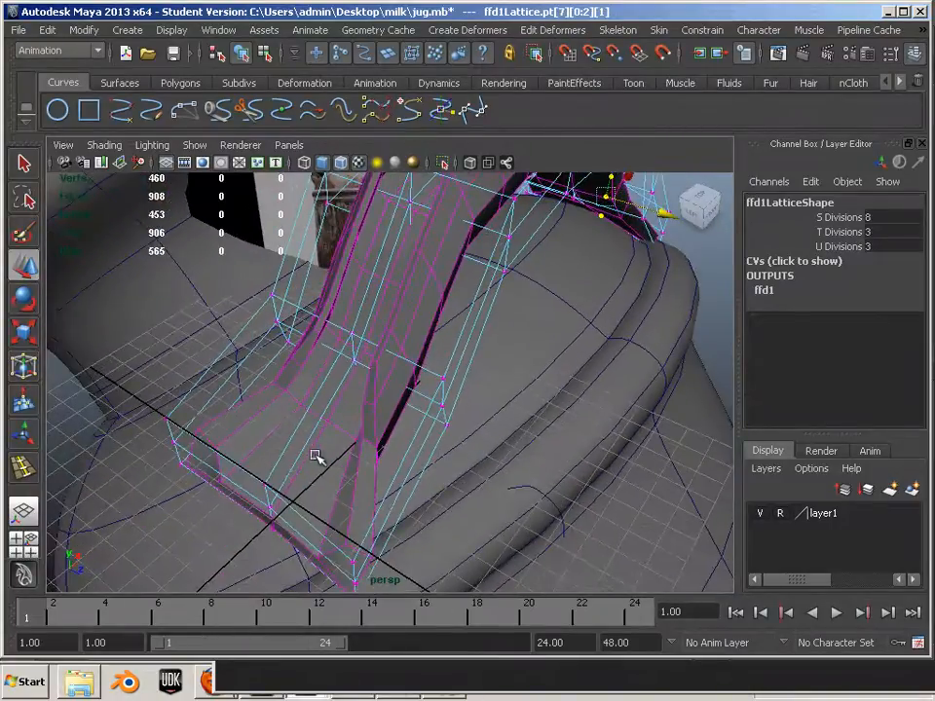
pyautogui.click(24, 333)
pyautogui.moveTo(521, 276); pyautogui.dragTo(529, 272)
pyautogui.click(566, 374)
# Step: Spread the upper and middle lattice points of the third columns from both handle ends apart along X
pyautogui.keyDown('alt'); pyautogui.moveTo(567, 376); pyautogui.dragTo(360, 399); pyautogui.keyUp('alt')
pyautogui.click(234, 266)
pyautogui.click(236, 264)
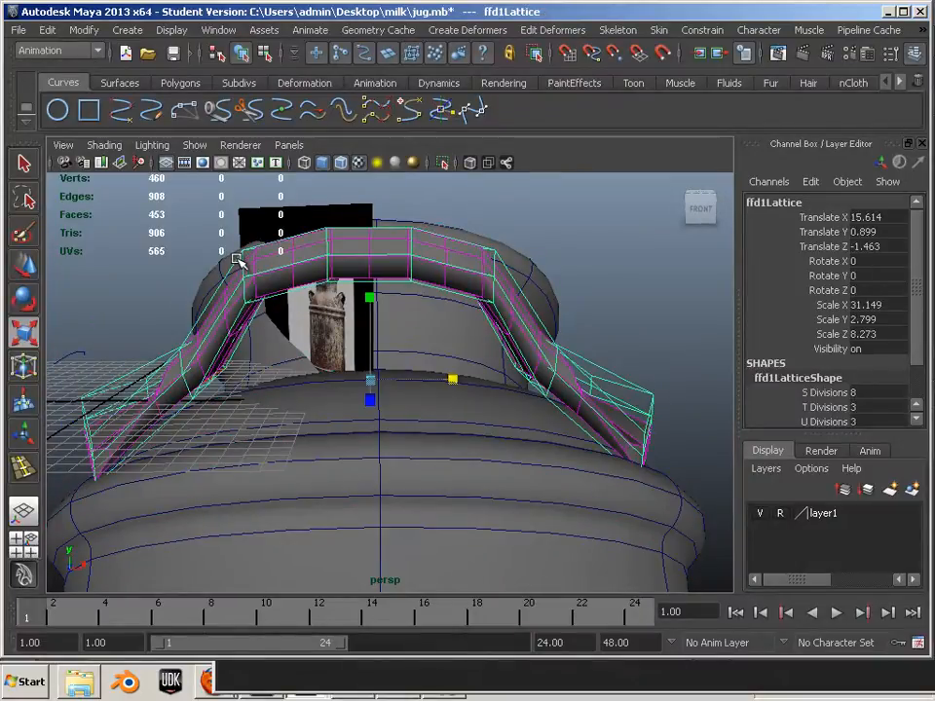
pyautogui.press('F9')
pyautogui.moveTo(208, 225)
pyautogui.keyDown('alt'); pyautogui.mouseDown()
pyautogui.moveTo(219, 233)
pyautogui.moveTo(222, 219)
pyautogui.mouseUp(); pyautogui.keyUp('alt')
pyautogui.moveTo(270, 265); pyautogui.dragTo(272, 267)
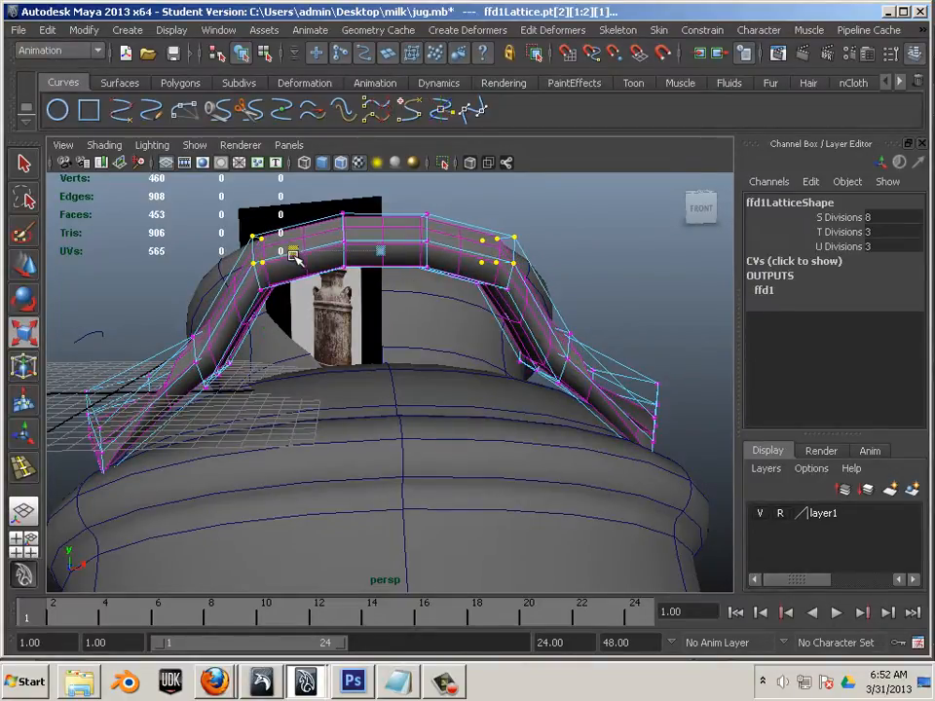
pyautogui.moveTo(289, 256); pyautogui.dragTo(283, 256)
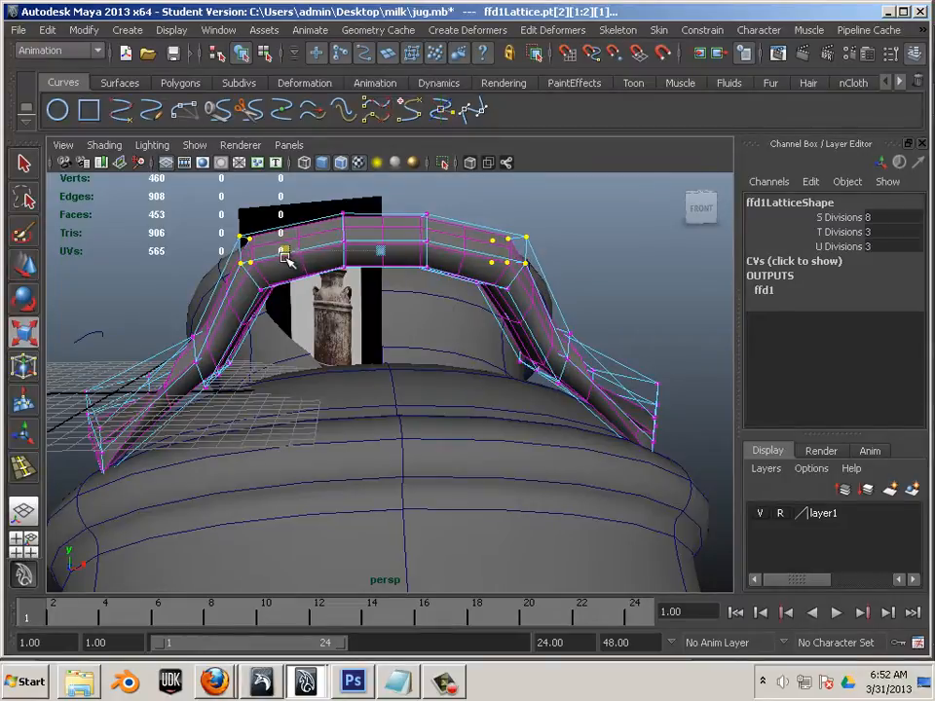
pyautogui.click(22, 265)
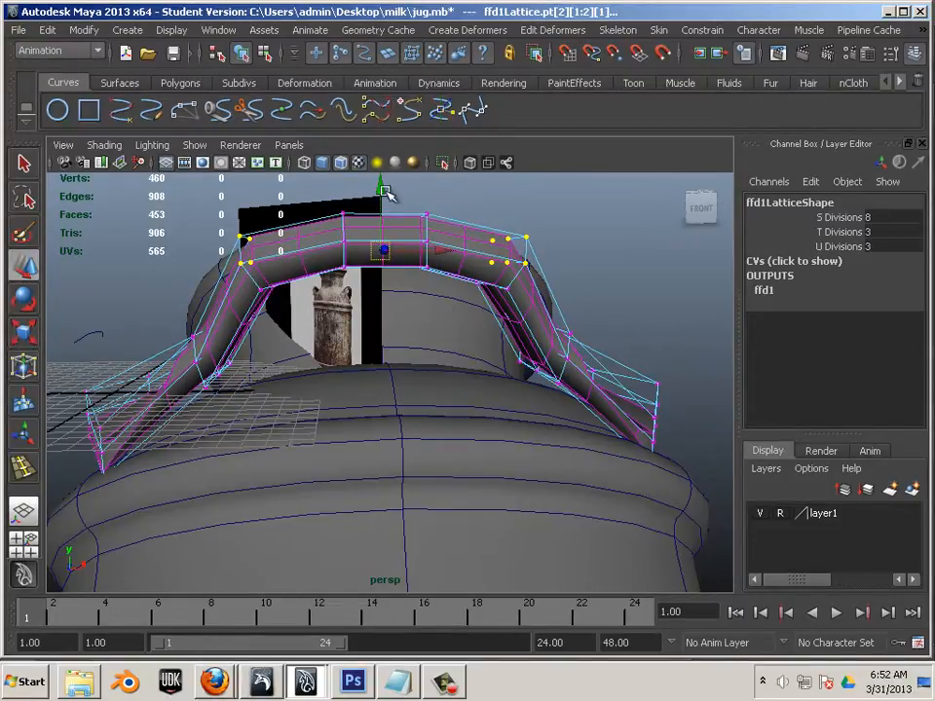
# Step: Scale the lower lattice points of the third columns from both handle ends closer together along X
pyautogui.keyDown('alt'); pyautogui.moveTo(385, 284); pyautogui.dragTo(467, 320); pyautogui.keyUp('alt')
pyautogui.moveTo(440, 260); pyautogui.dragTo(469, 278)
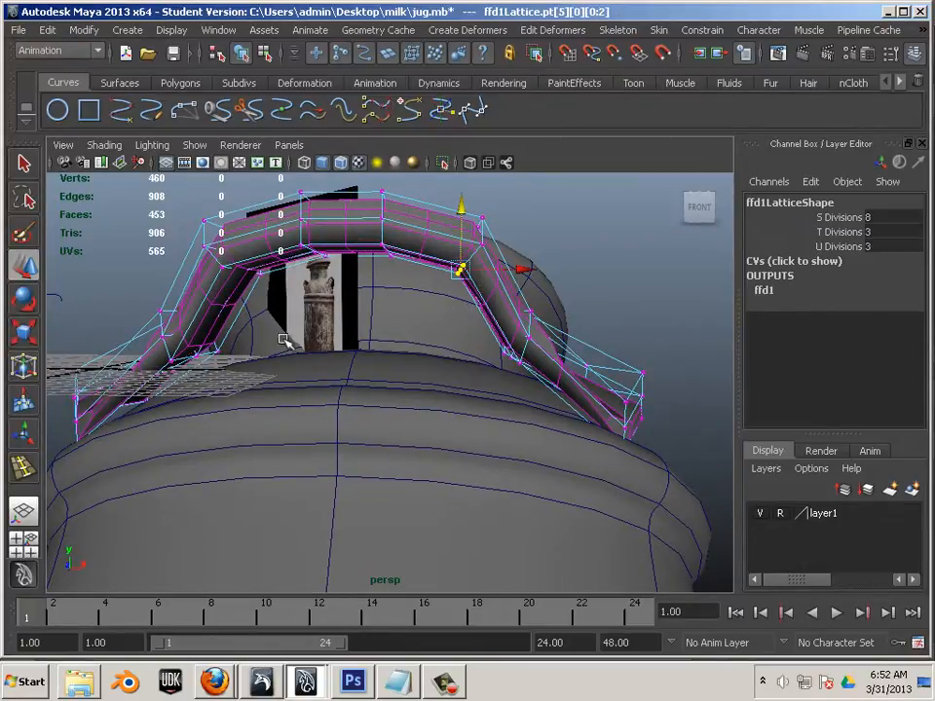
pyautogui.keyDown('alt'); pyautogui.moveTo(265, 314); pyautogui.dragTo(304, 294); pyautogui.keyUp('alt')
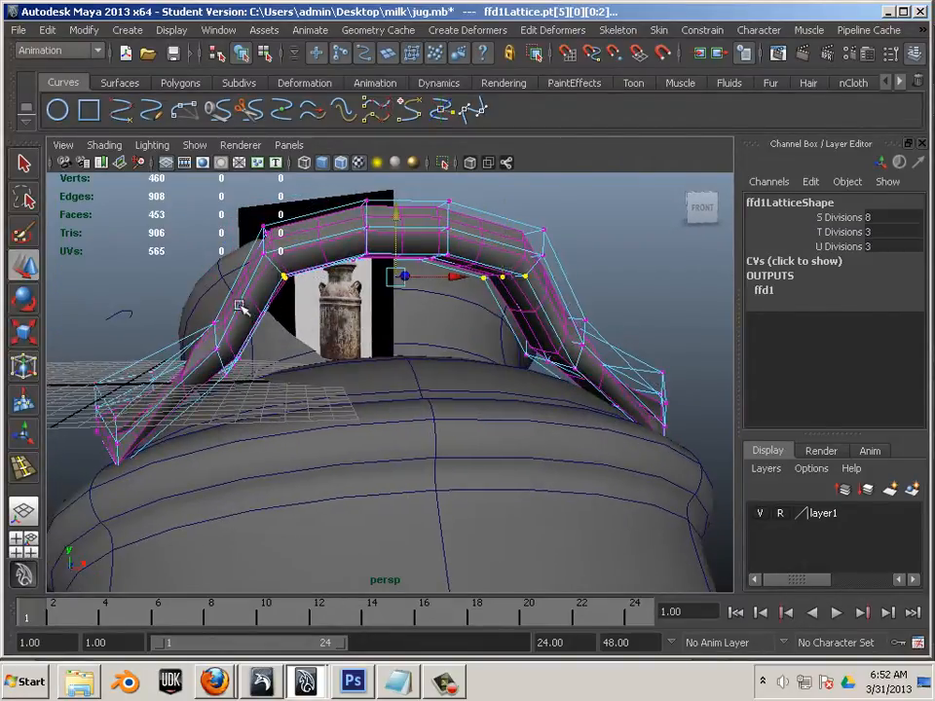
pyautogui.click(24, 331)
pyautogui.moveTo(499, 284); pyautogui.dragTo(423, 298)
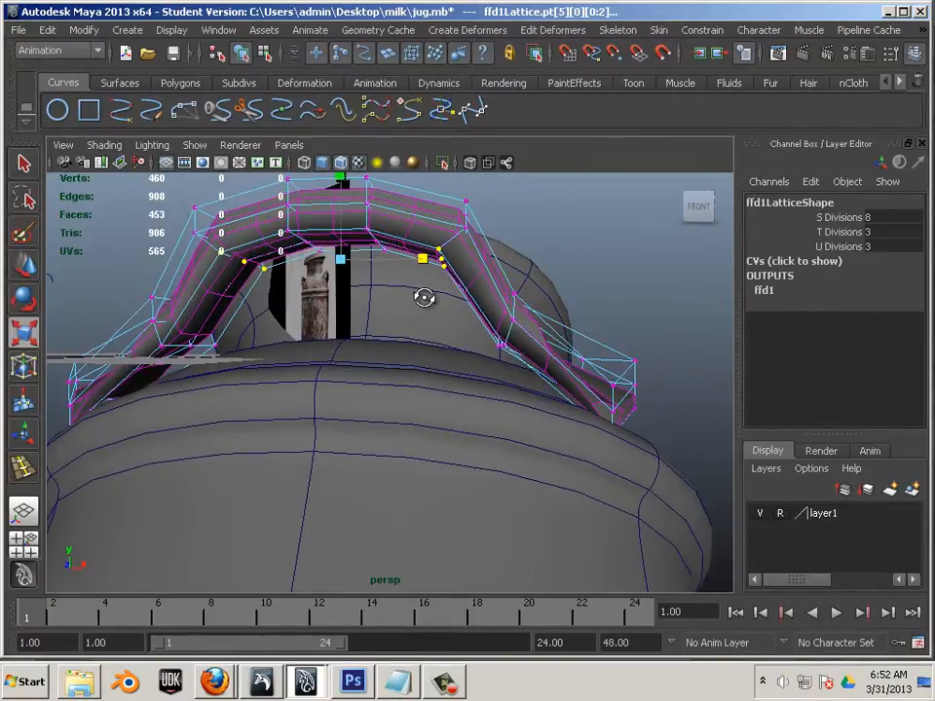
# Step: Lower the bottom lattice points of the second columns from both handle ends slightly, and select the handle mesh
pyautogui.keyDown('alt'); pyautogui.moveTo(399, 344); pyautogui.dragTo(317, 358); pyautogui.keyUp('alt')
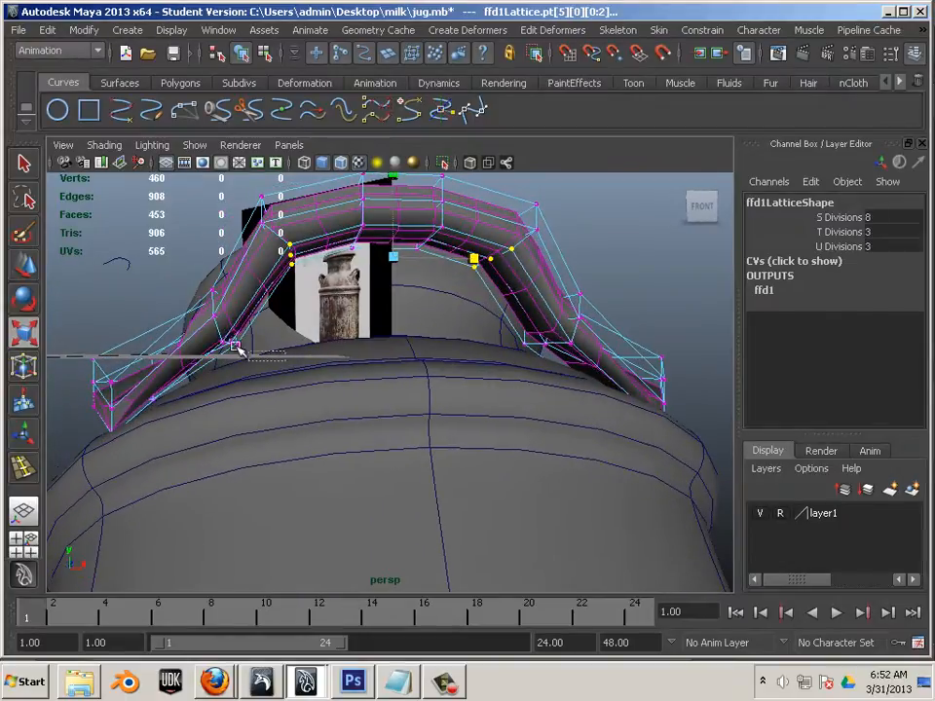
pyautogui.moveTo(216, 336); pyautogui.dragTo(216, 335)
pyautogui.keyDown('alt'); pyautogui.moveTo(215, 335); pyautogui.dragTo(534, 383); pyautogui.keyUp('alt')
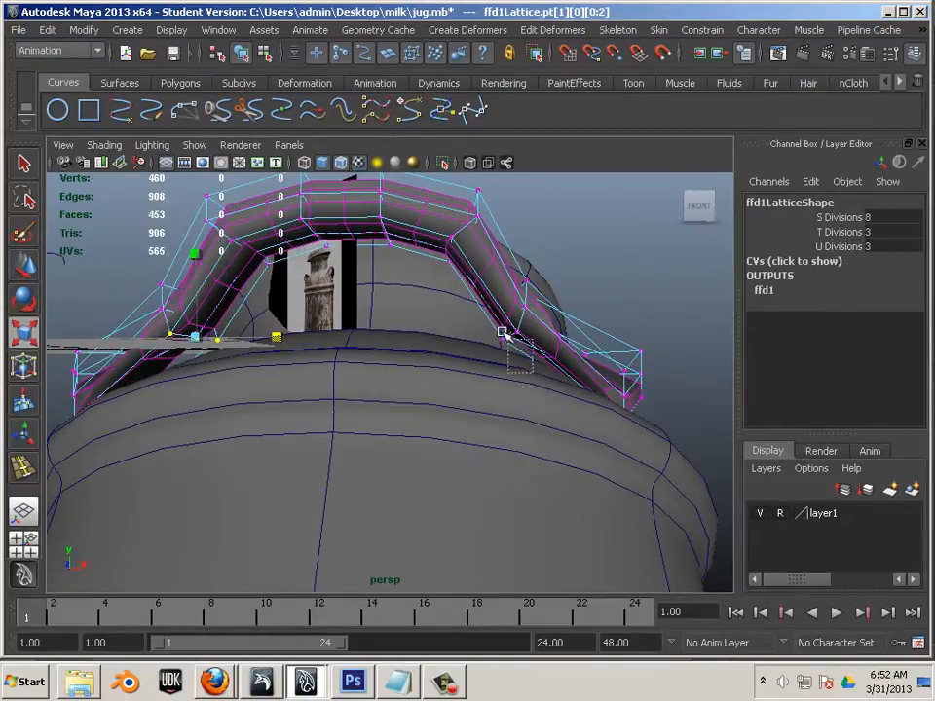
pyautogui.click(23, 267)
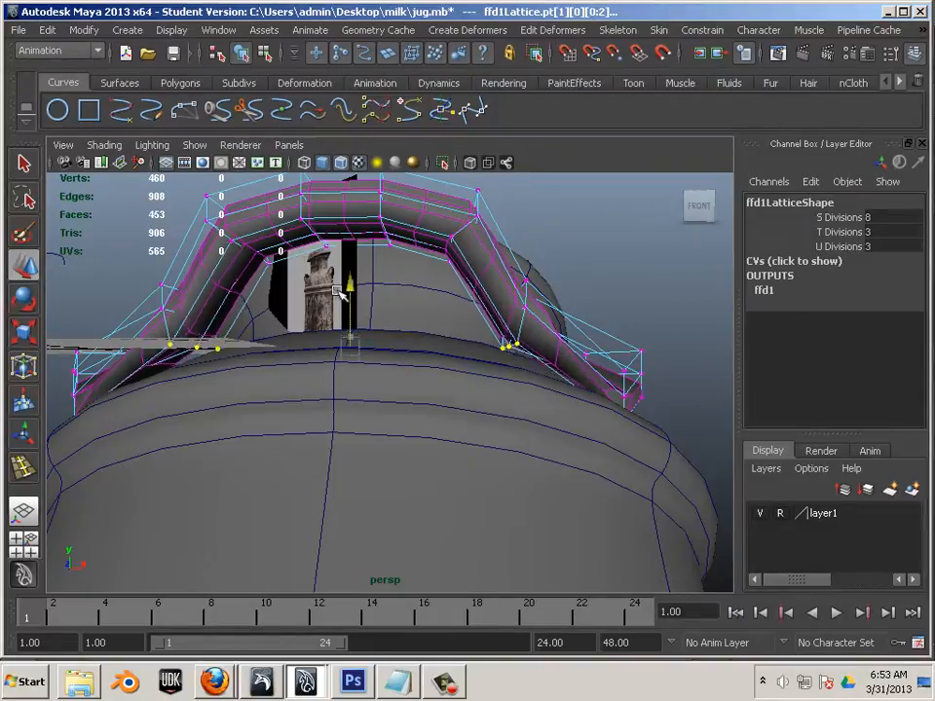
pyautogui.keyDown('alt'); pyautogui.moveTo(318, 292); pyautogui.dragTo(500, 429); pyautogui.keyUp('alt')
pyautogui.click(458, 331)
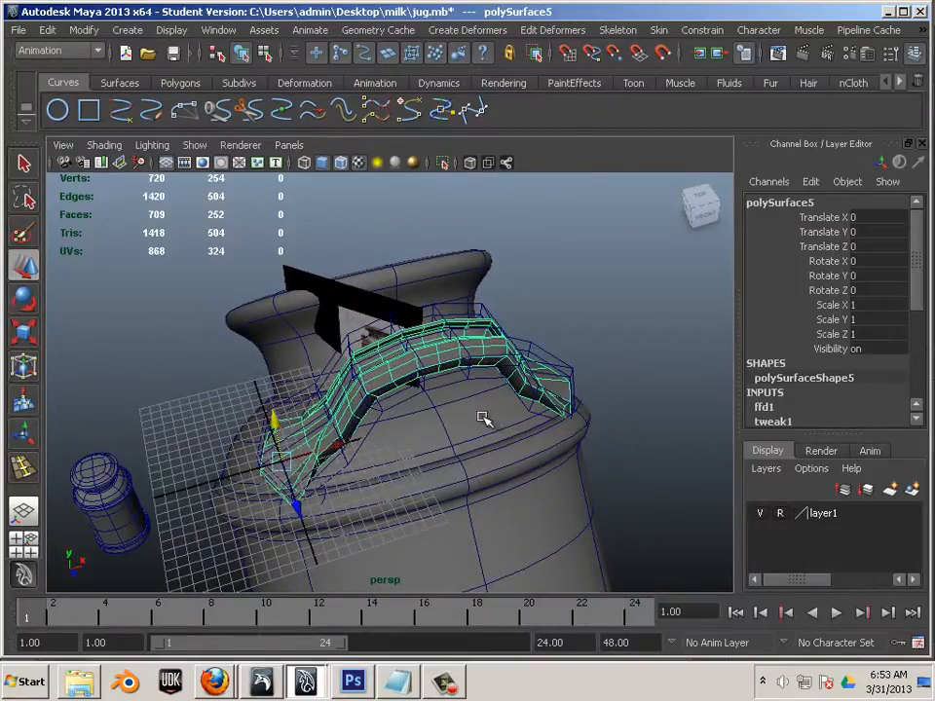
# Step: Duplicate the handle mesh and move the copy along X to about -55.742, clear of the jug
pyautogui.hotkey('ctrl', 'd')
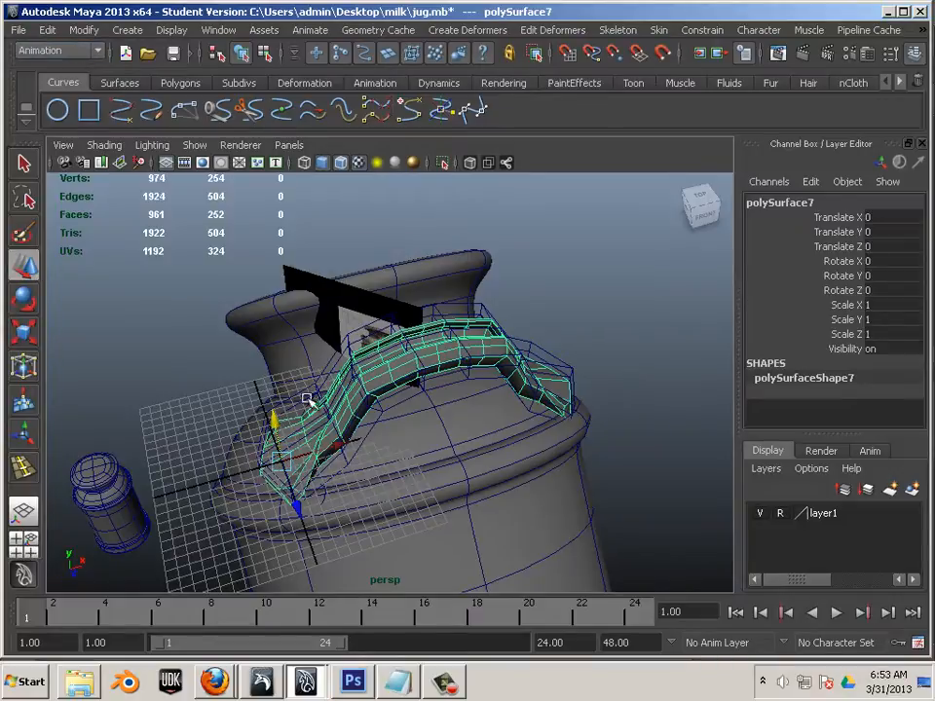
pyautogui.moveTo(339, 443); pyautogui.dragTo(42, 450)
pyautogui.keyDown('alt'); pyautogui.moveTo(41, 451); pyautogui.dragTo(621, 382, button='middle'); pyautogui.keyUp('alt')
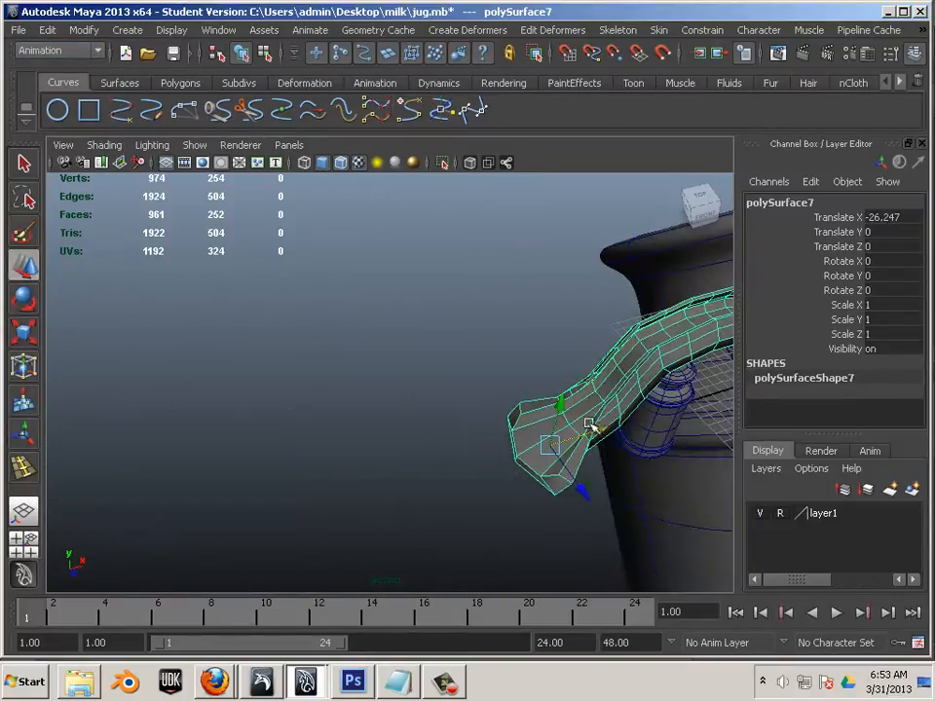
pyautogui.moveTo(598, 429); pyautogui.dragTo(302, 328)
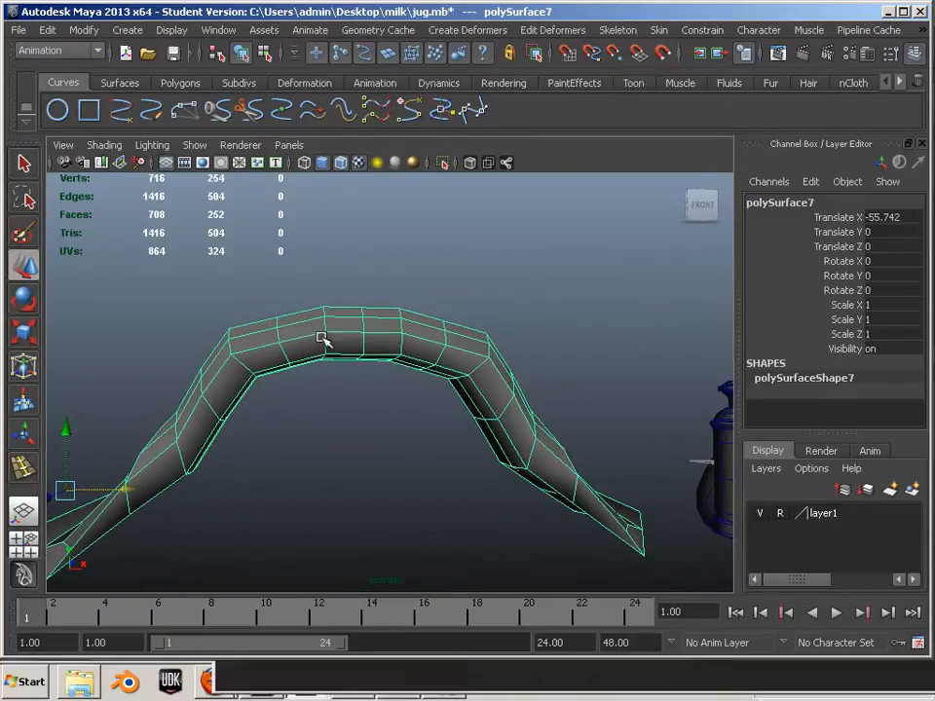
# Step: Turn on smooth mesh preview for the duplicate handle in shaded display, deselect it, and inspect its flared ends
pyautogui.keyDown('alt'); pyautogui.moveTo(433, 396); pyautogui.dragTo(265, 410); pyautogui.keyUp('alt')
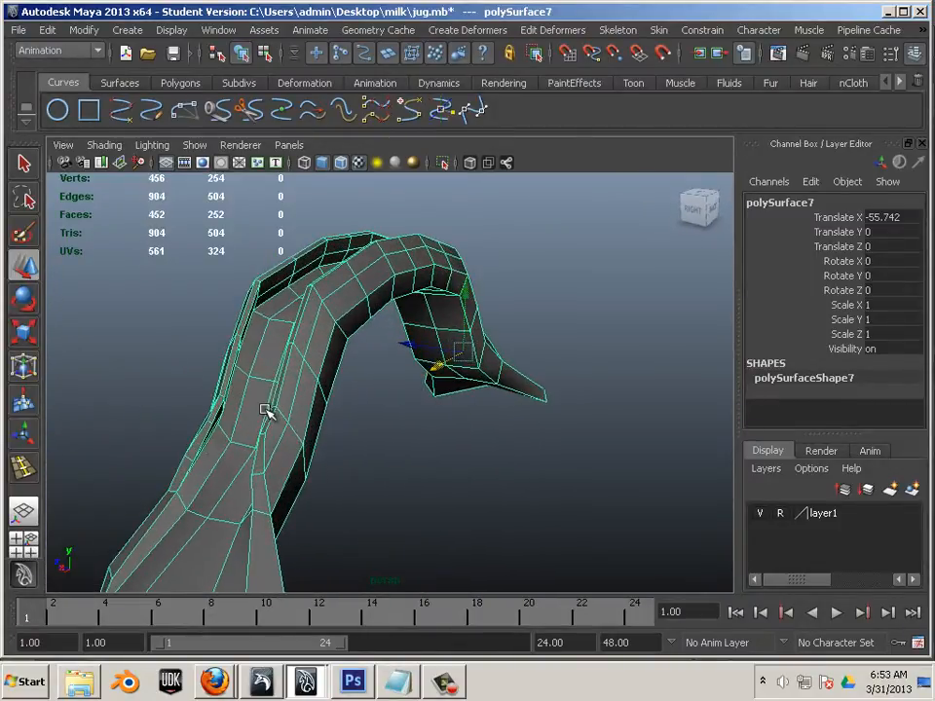
pyautogui.press('4')
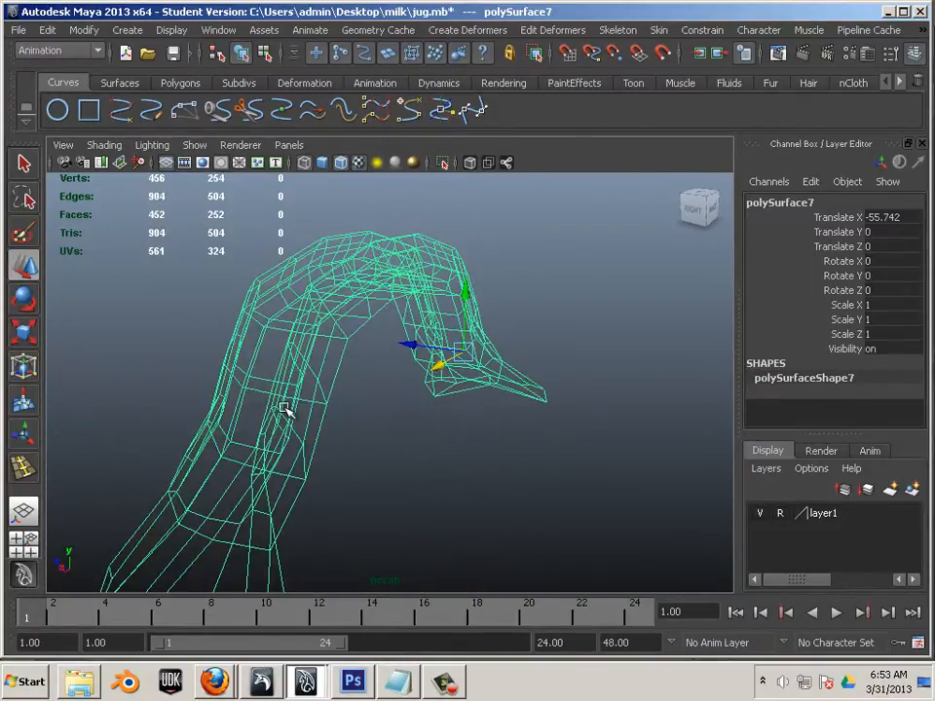
pyautogui.press('3')
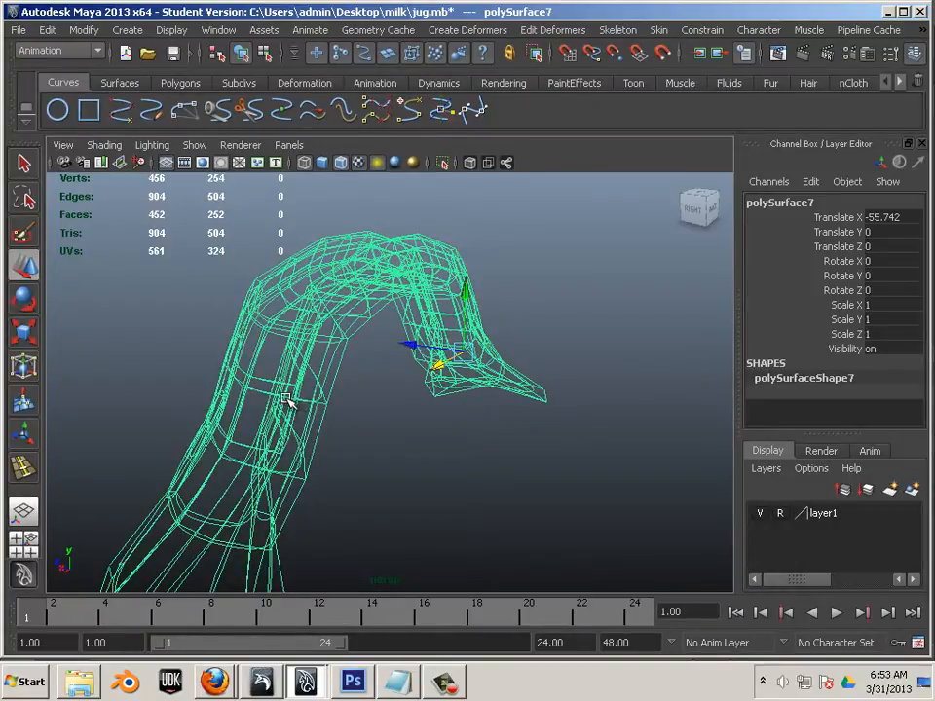
pyautogui.press('5')
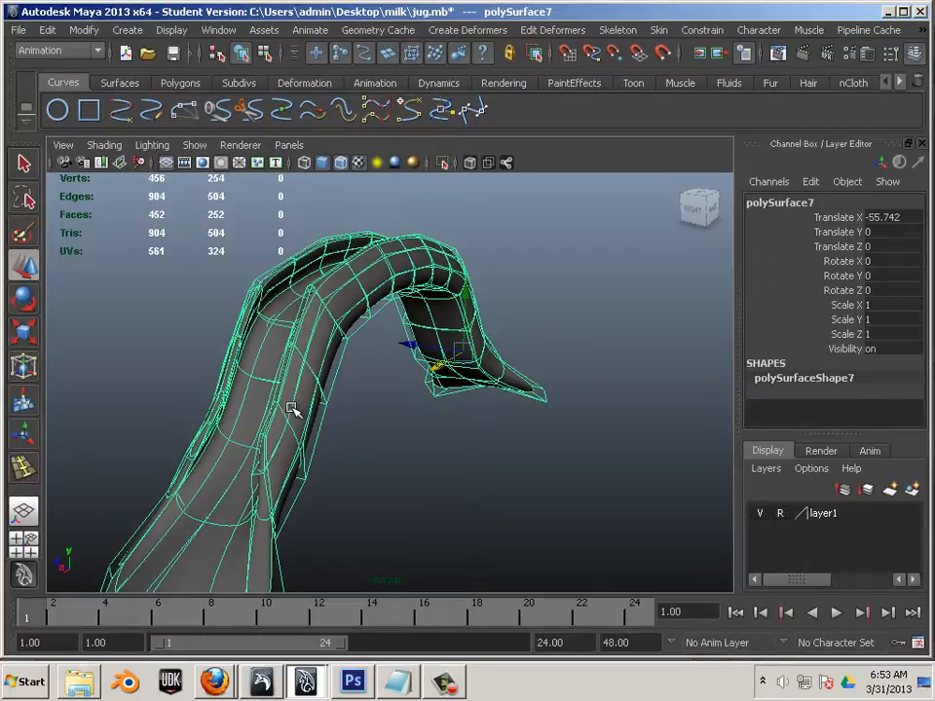
pyautogui.press('3')
pyautogui.click(360, 450)
pyautogui.keyDown('alt'); pyautogui.moveTo(365, 444); pyautogui.dragTo(649, 360); pyautogui.keyUp('alt')
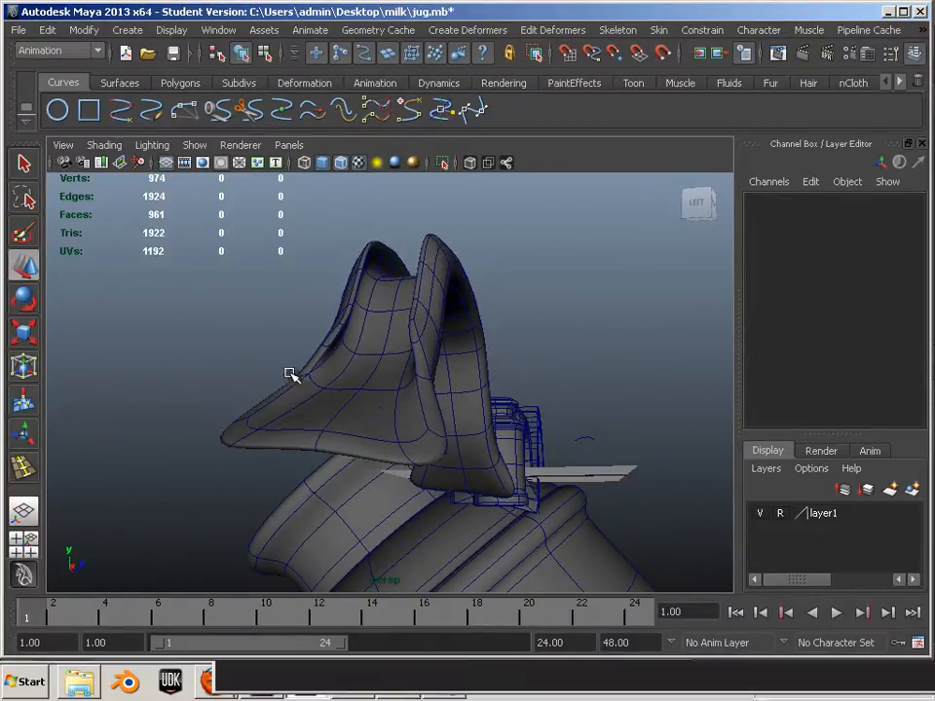
# Step: Raise the middle edge vertices at both ends of the duplicate handle slightly, and return to object selection
pyautogui.moveTo(289, 373); pyautogui.dragTo(248, 374, button='right')
pyautogui.keyDown('alt'); pyautogui.moveTo(274, 422); pyautogui.dragTo(293, 435); pyautogui.keyUp('alt')
pyautogui.moveTo(344, 485); pyautogui.dragTo(394, 511)
pyautogui.keyDown('alt'); pyautogui.moveTo(467, 547); pyautogui.dragTo(326, 542); pyautogui.keyUp('alt')
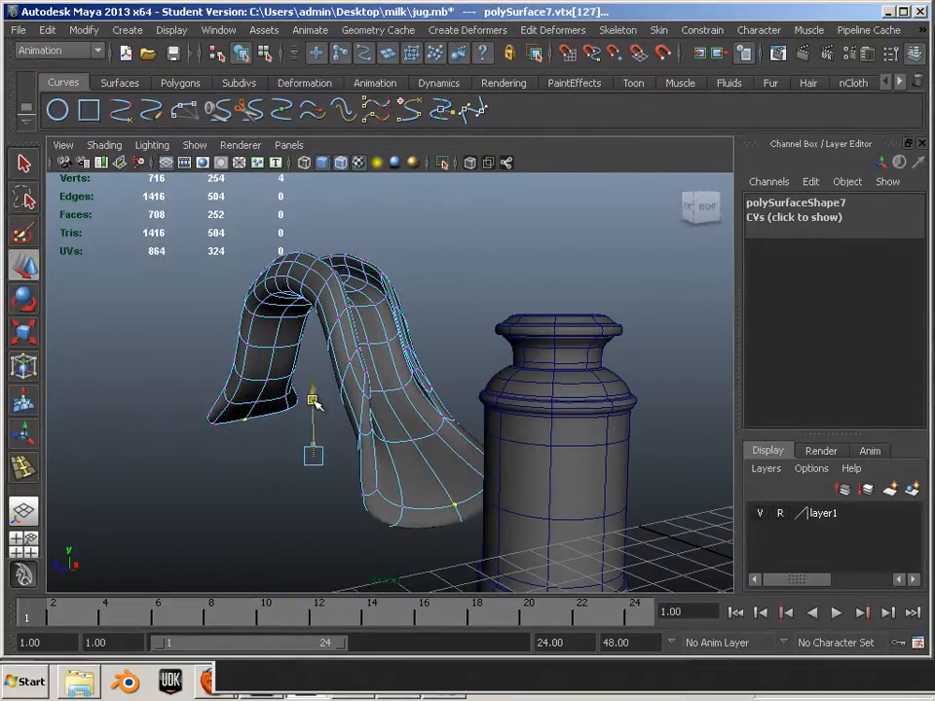
pyautogui.keyDown('alt'); pyautogui.moveTo(314, 402); pyautogui.dragTo(354, 364); pyautogui.keyUp('alt')
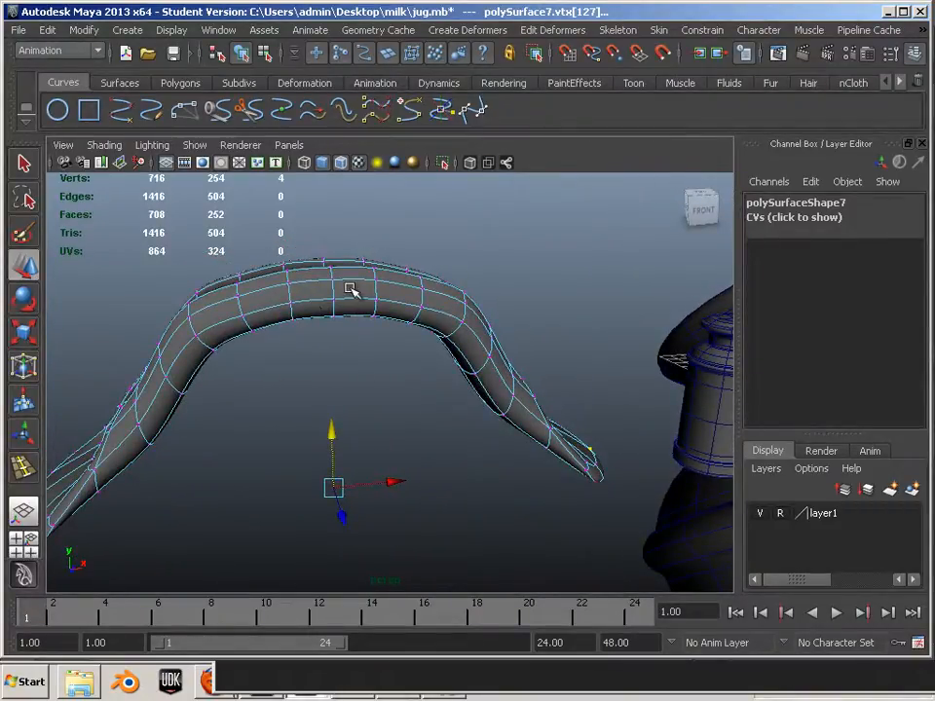
pyautogui.moveTo(408, 266); pyautogui.dragTo(458, 224, button='right')
pyautogui.keyDown('alt'); pyautogui.moveTo(487, 413); pyautogui.dragTo(219, 338, button='right'); pyautogui.keyUp('alt')
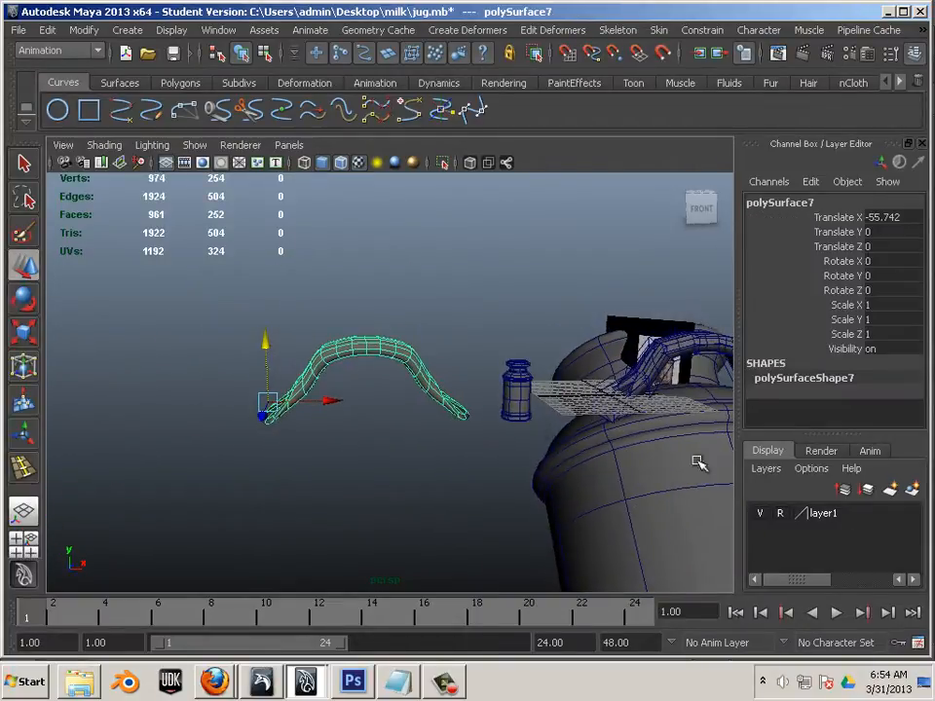
pyautogui.click(454, 678)
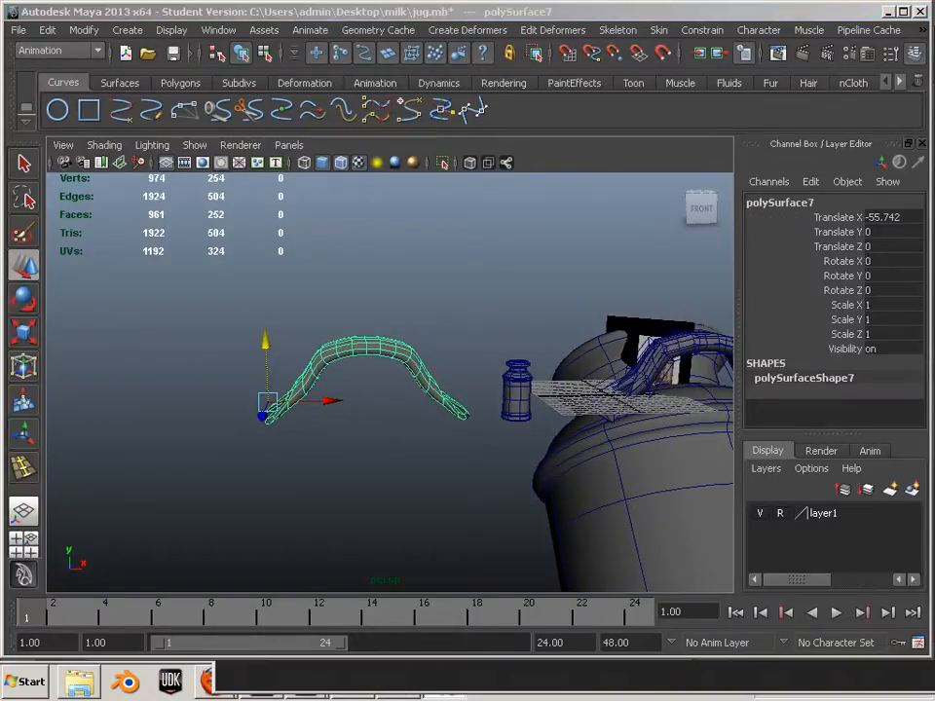